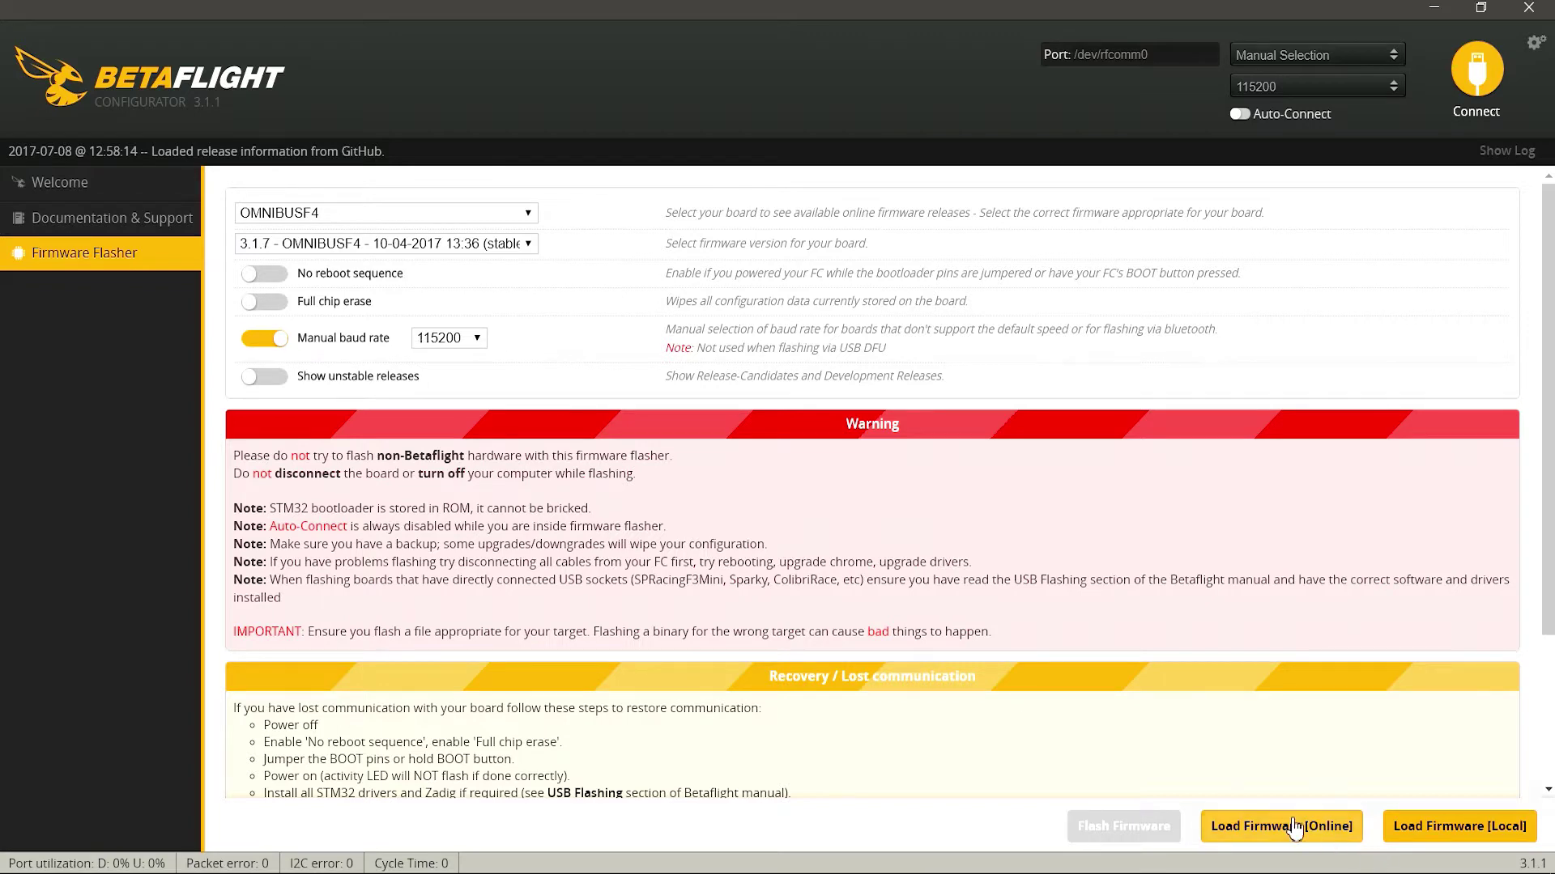
Load the 3.1.7 stable firmware for OMNIBUSF4 from the online source and review its release notes and flashing warnings
left_click(1263, 834)
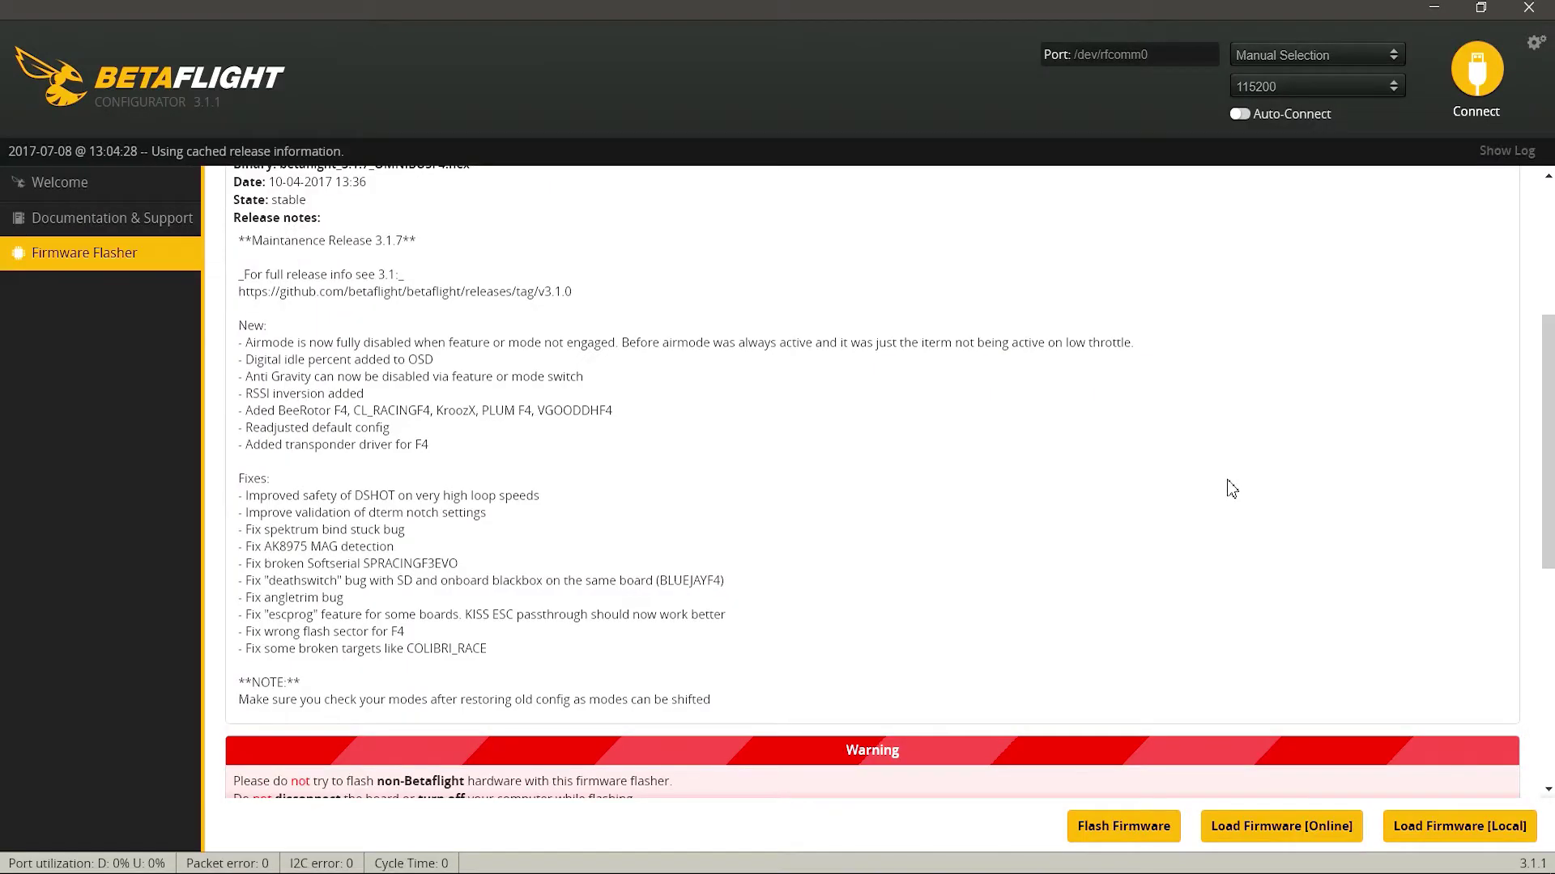
scroll(1232, 489, "down", 7)
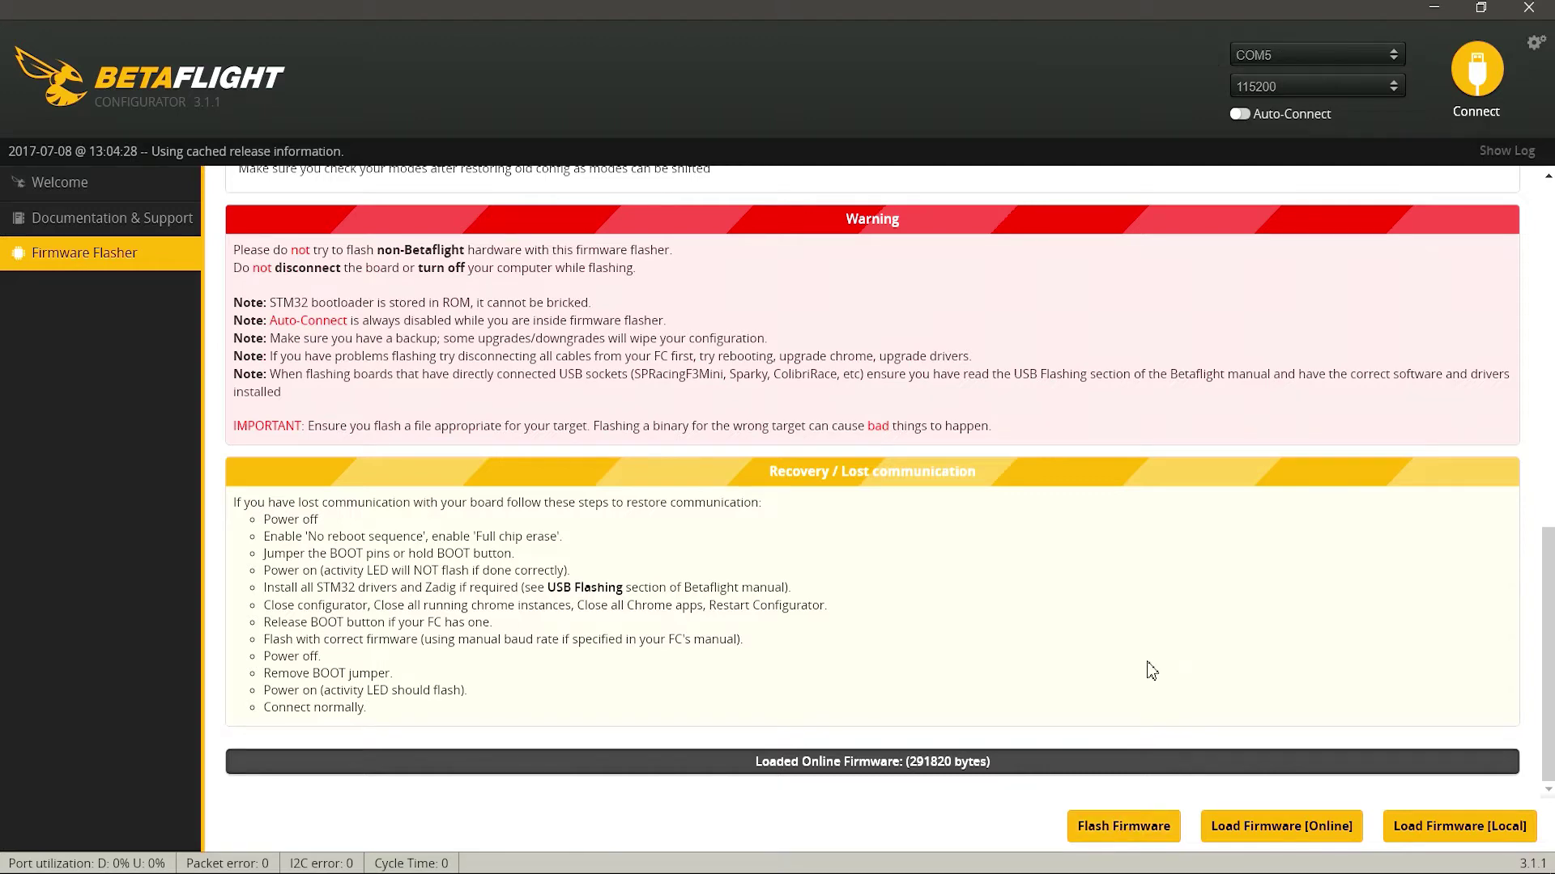
scroll(1150, 670, "up", 10)
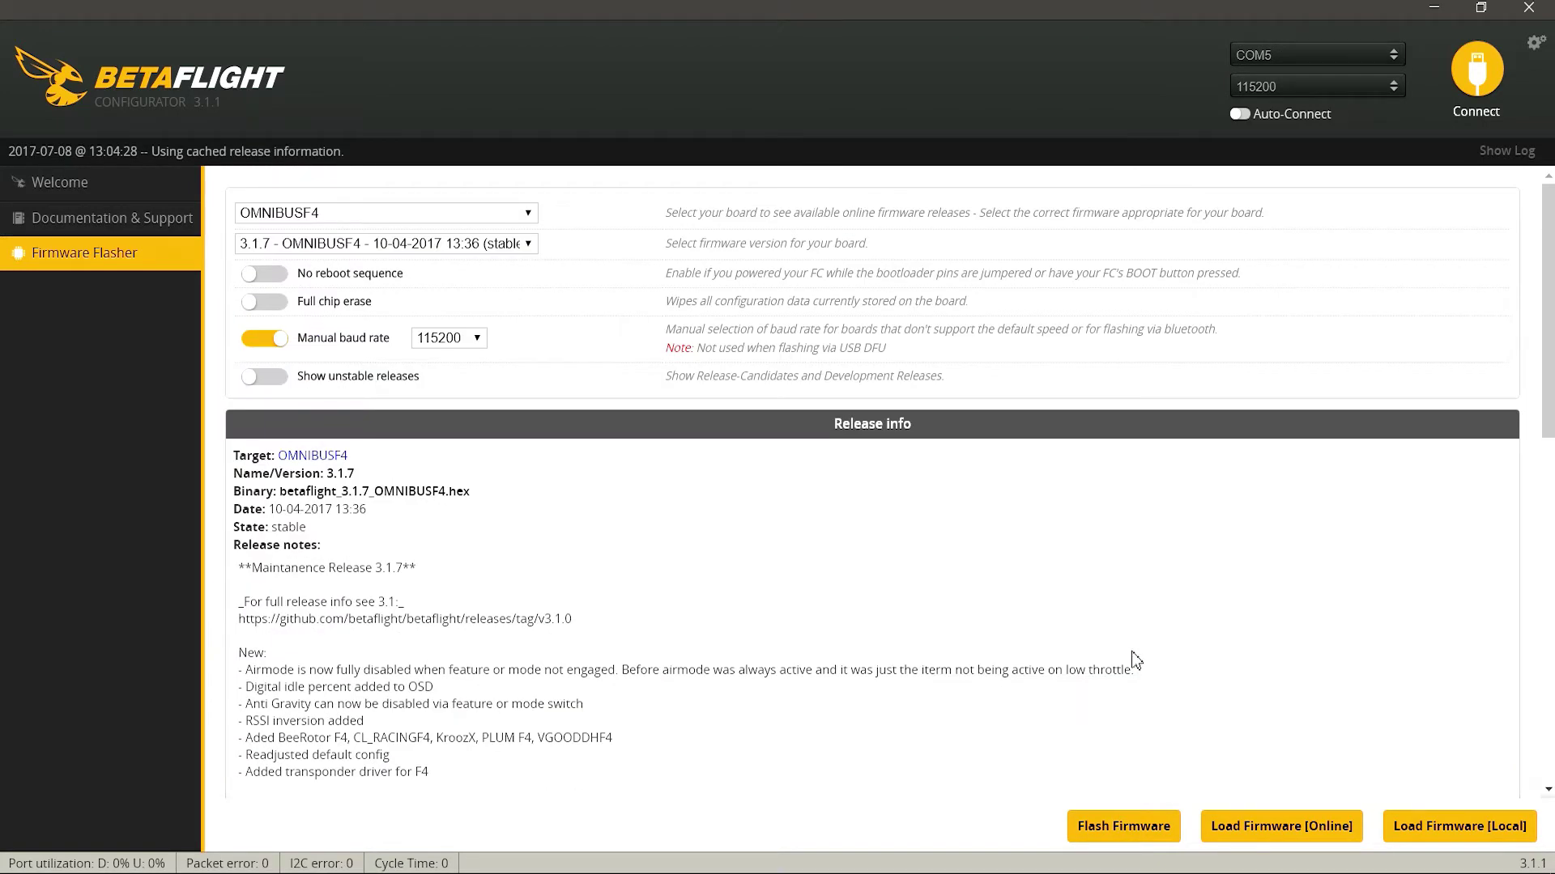
With the flight controller connected on COM5 at 115200, calibrate its accelerometer and reset the Z axis of the 3D model
left_click(1486, 78)
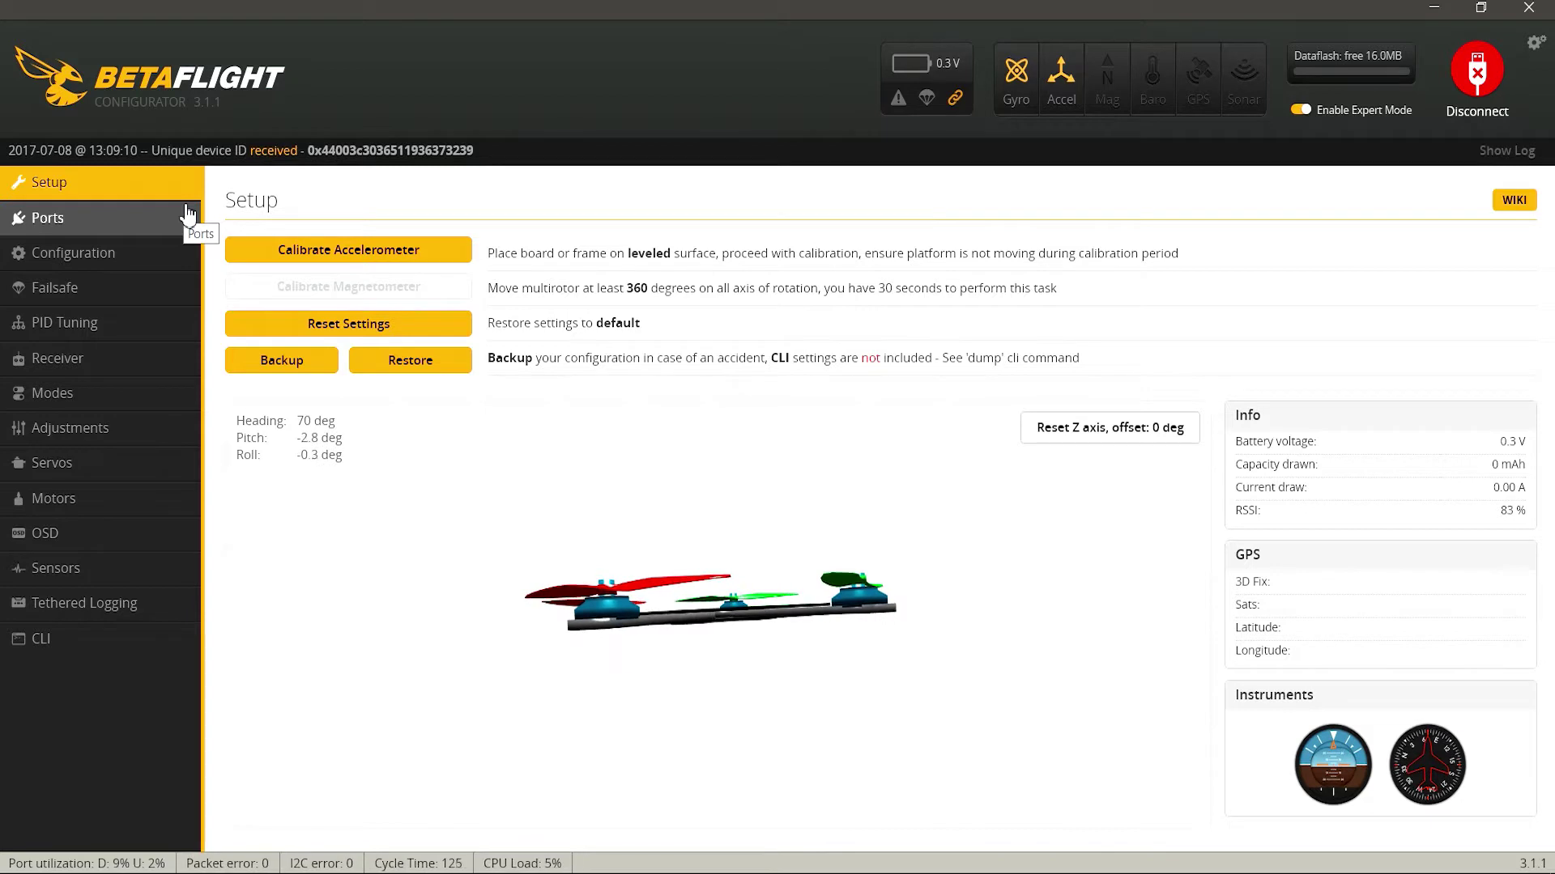
left_click(292, 251)
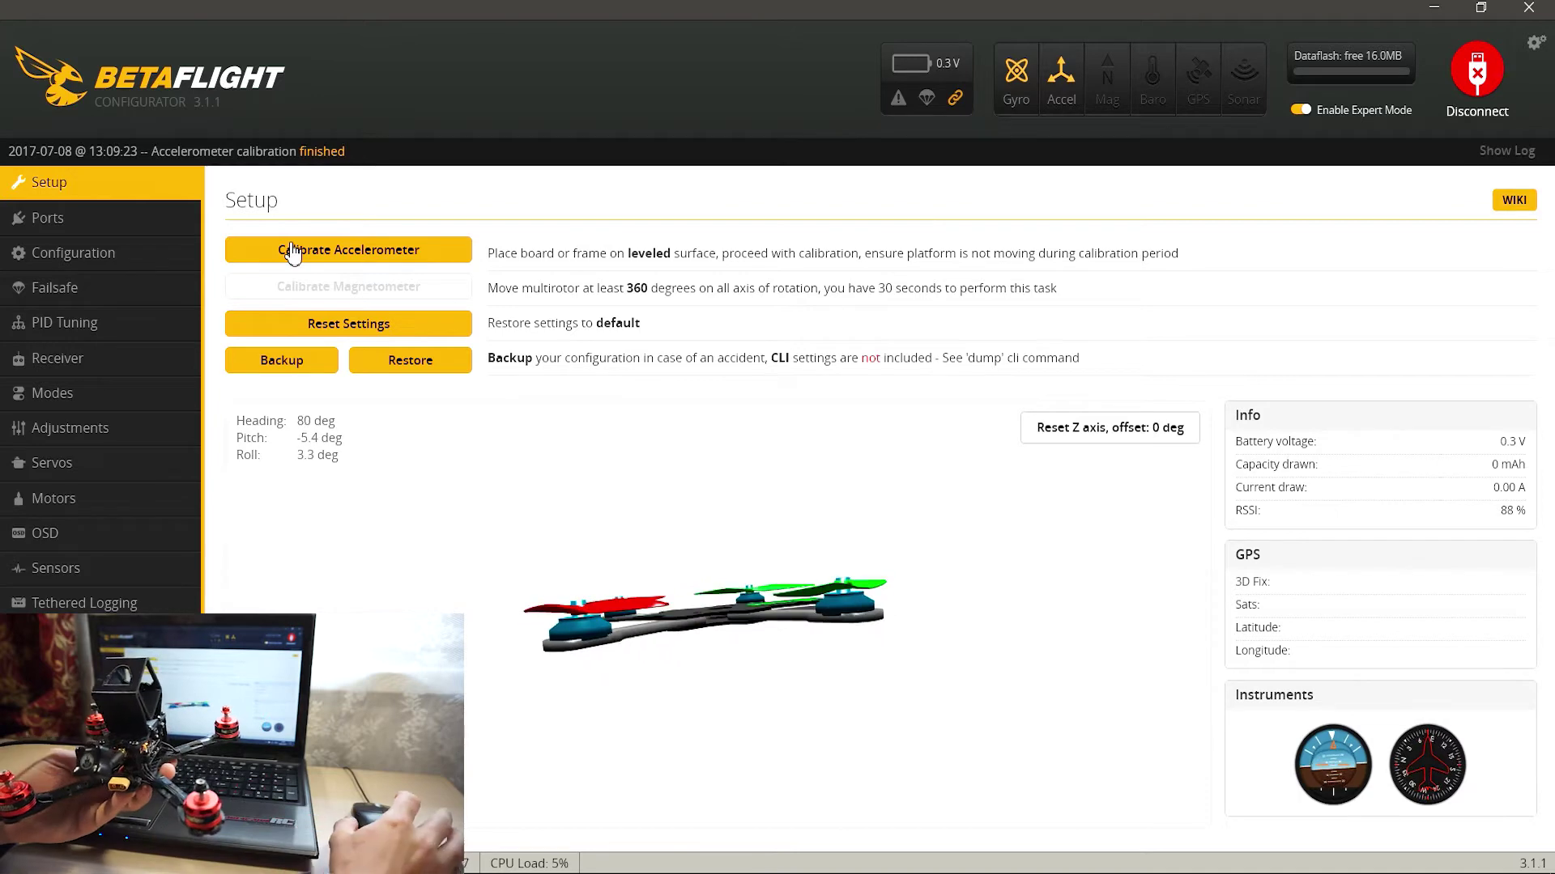
left_click(1118, 431)
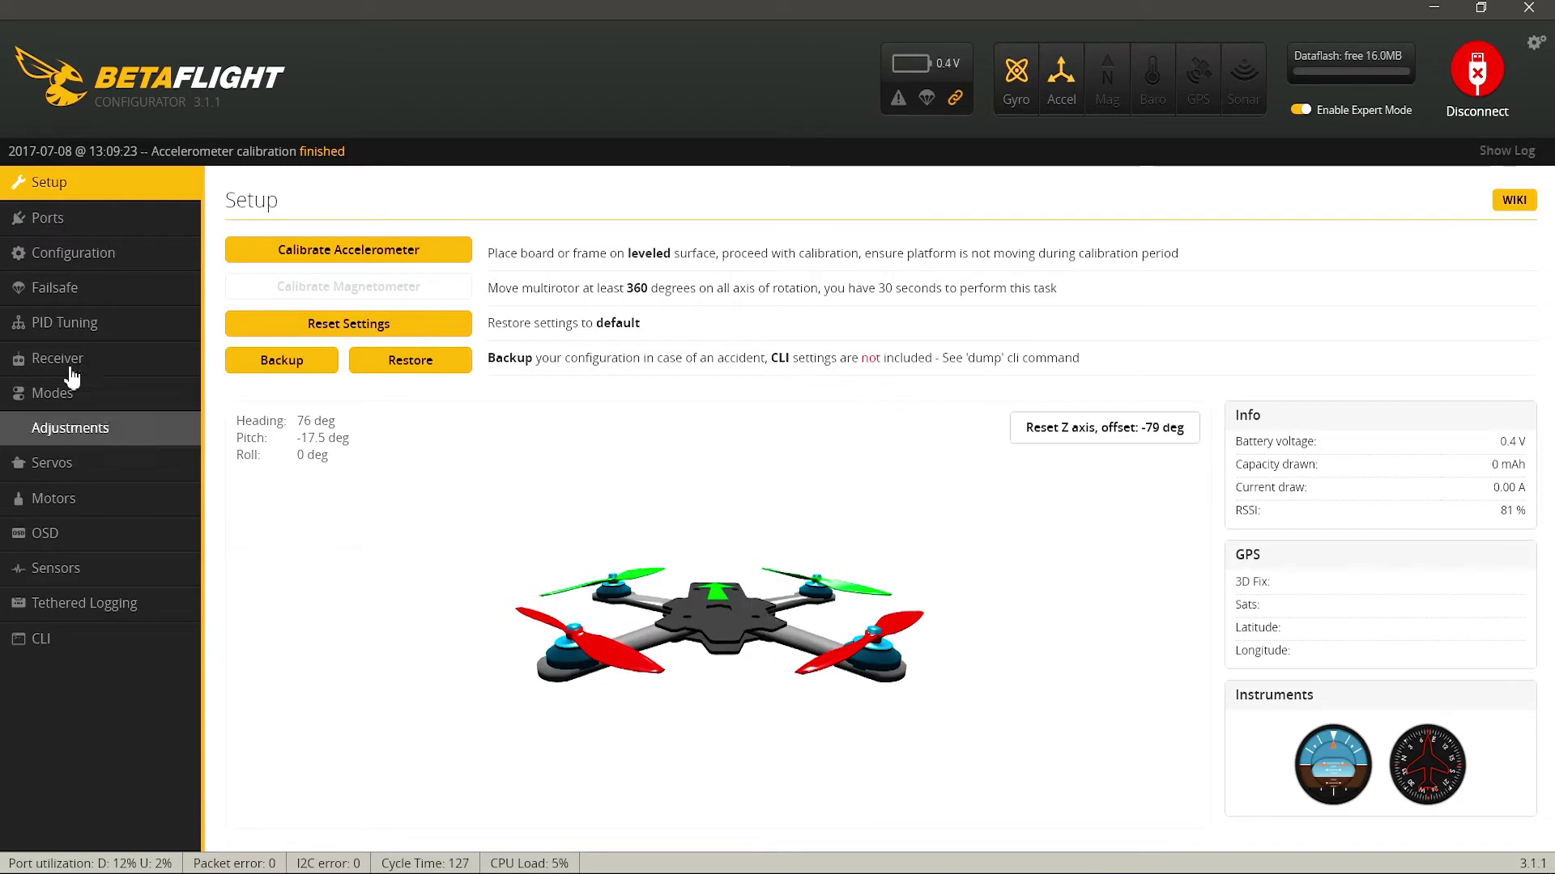
In the ports settings, set UART3's telemetry output to SmartPort and UART6's peripheral to TBS SmartAudio
left_click(70, 256)
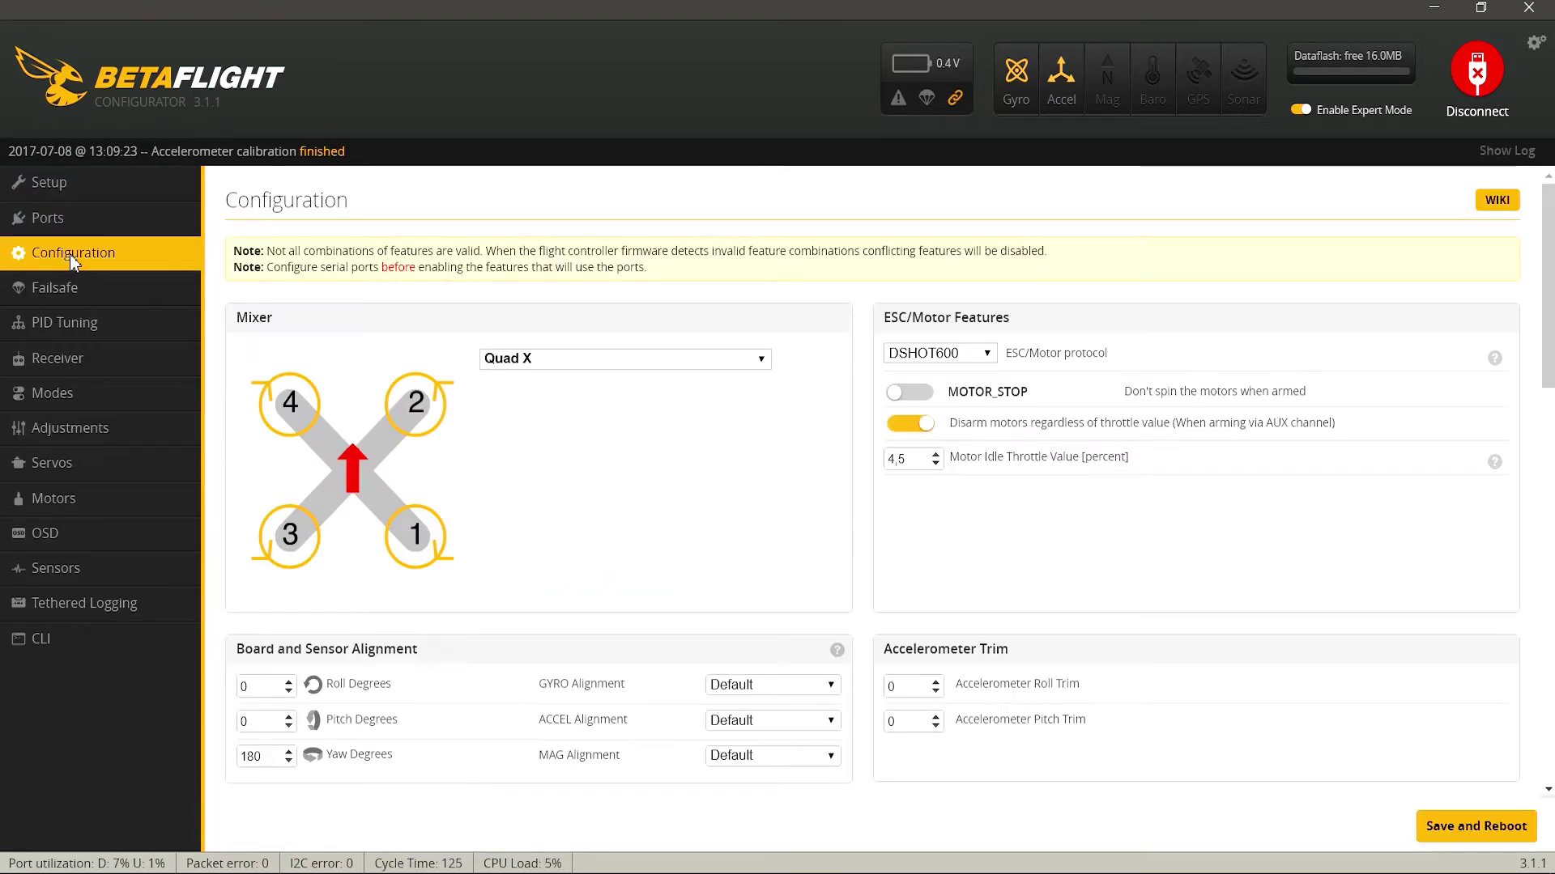
scroll(455, 475, "down", 2)
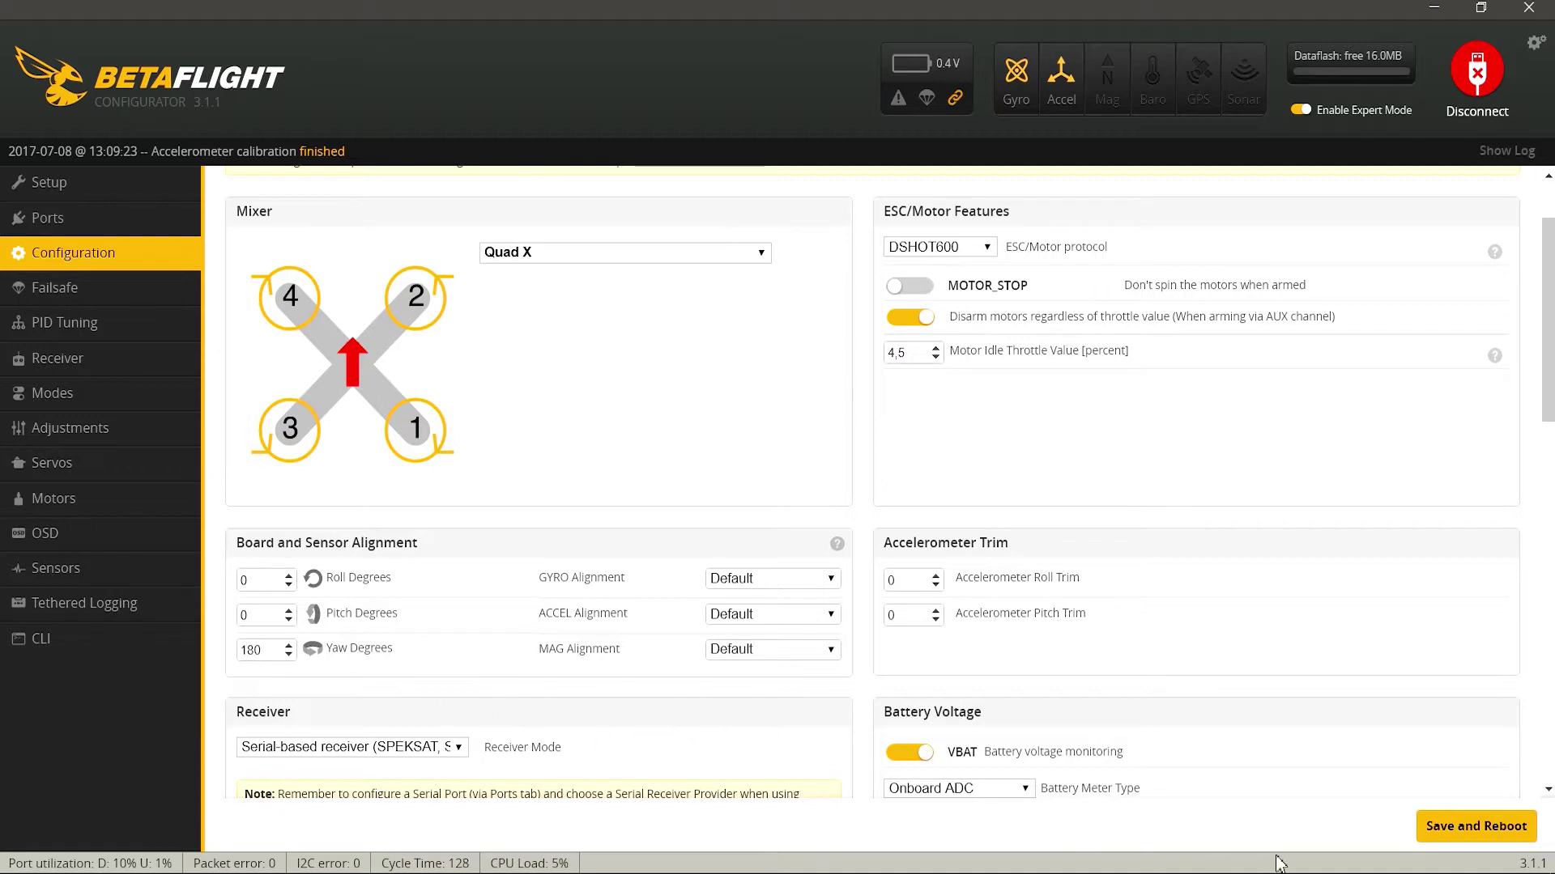
left_click(94, 219)
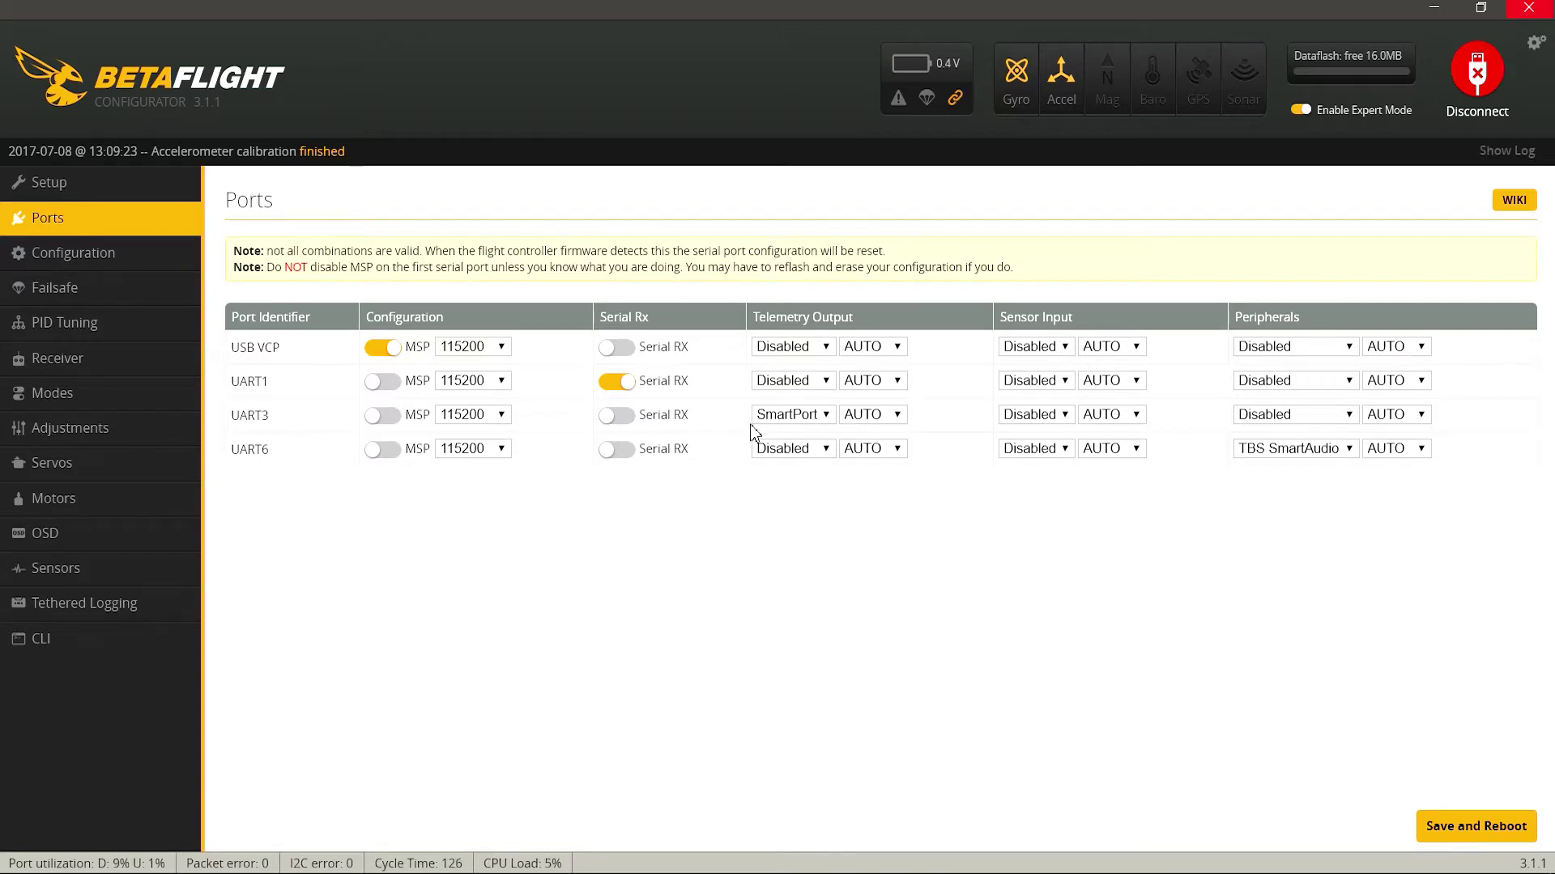
left_click(811, 419)
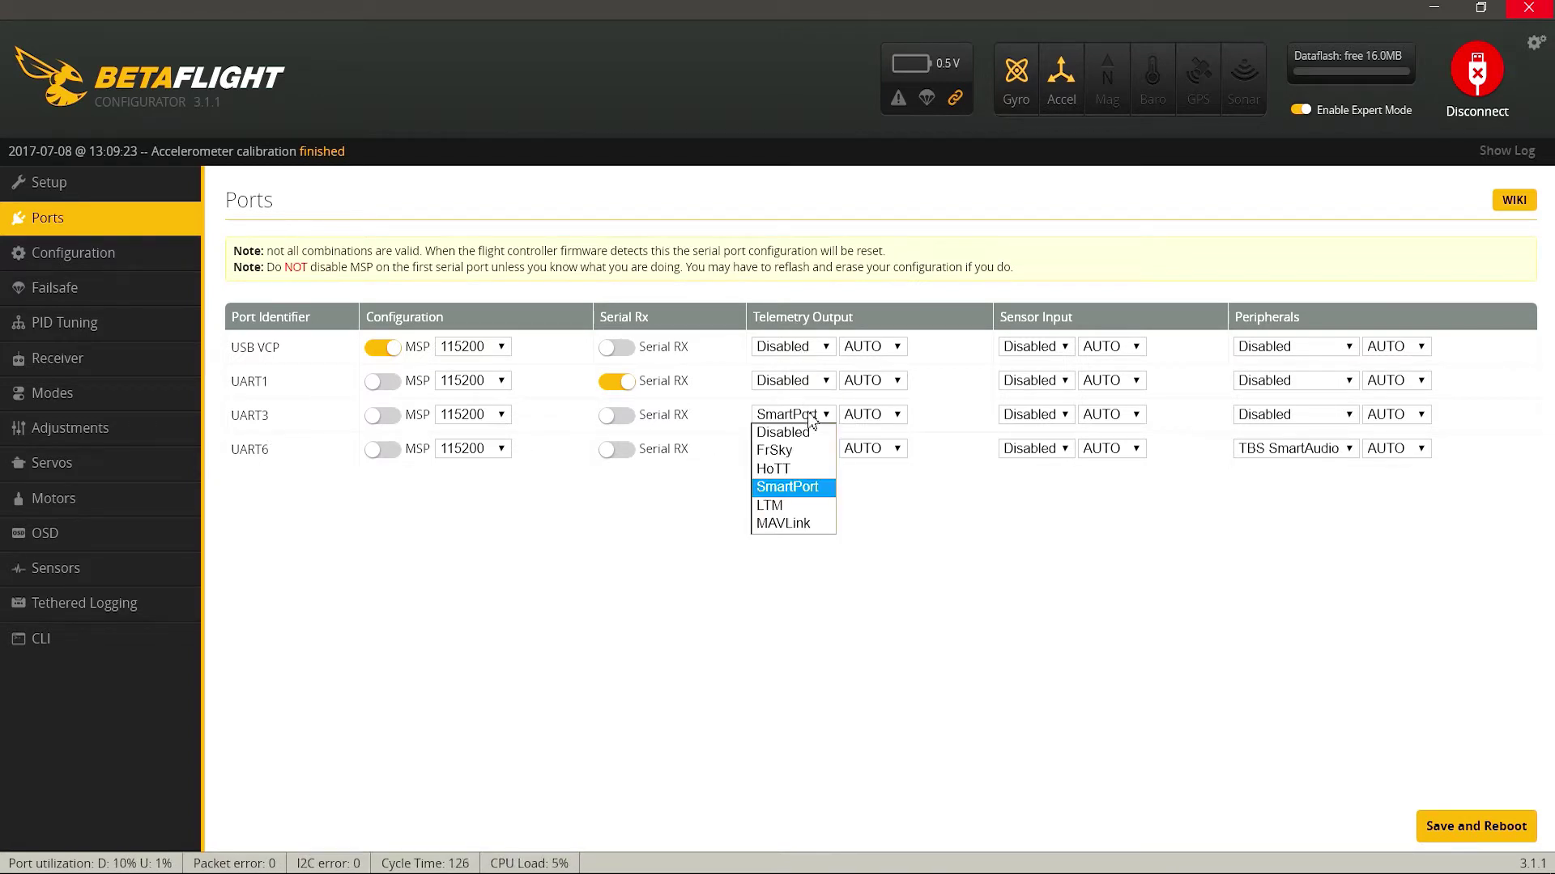
left_click(804, 488)
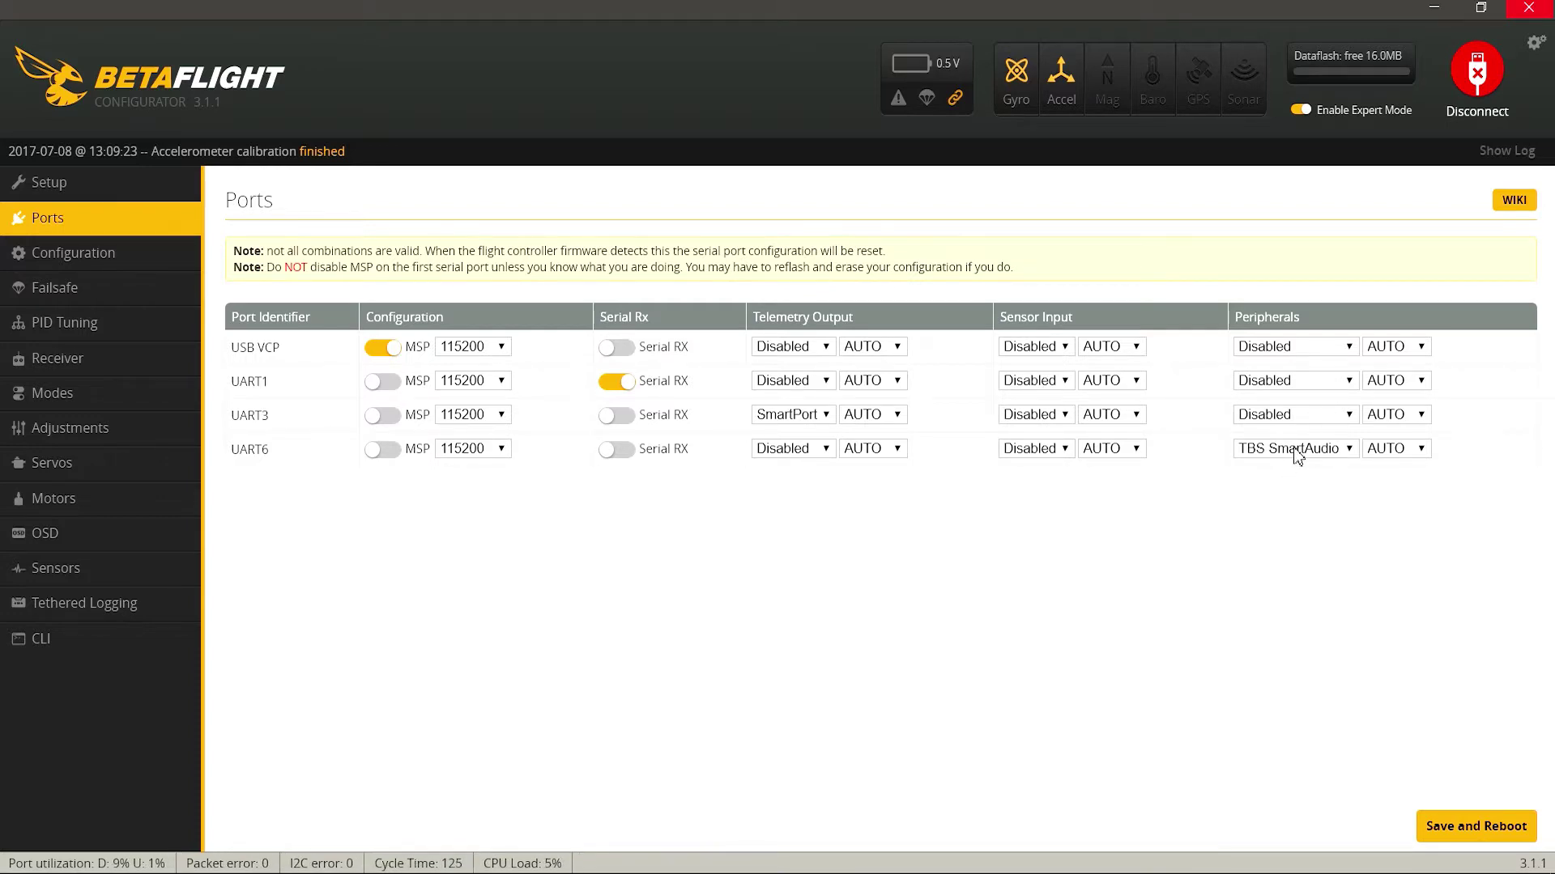
left_click(1268, 461)
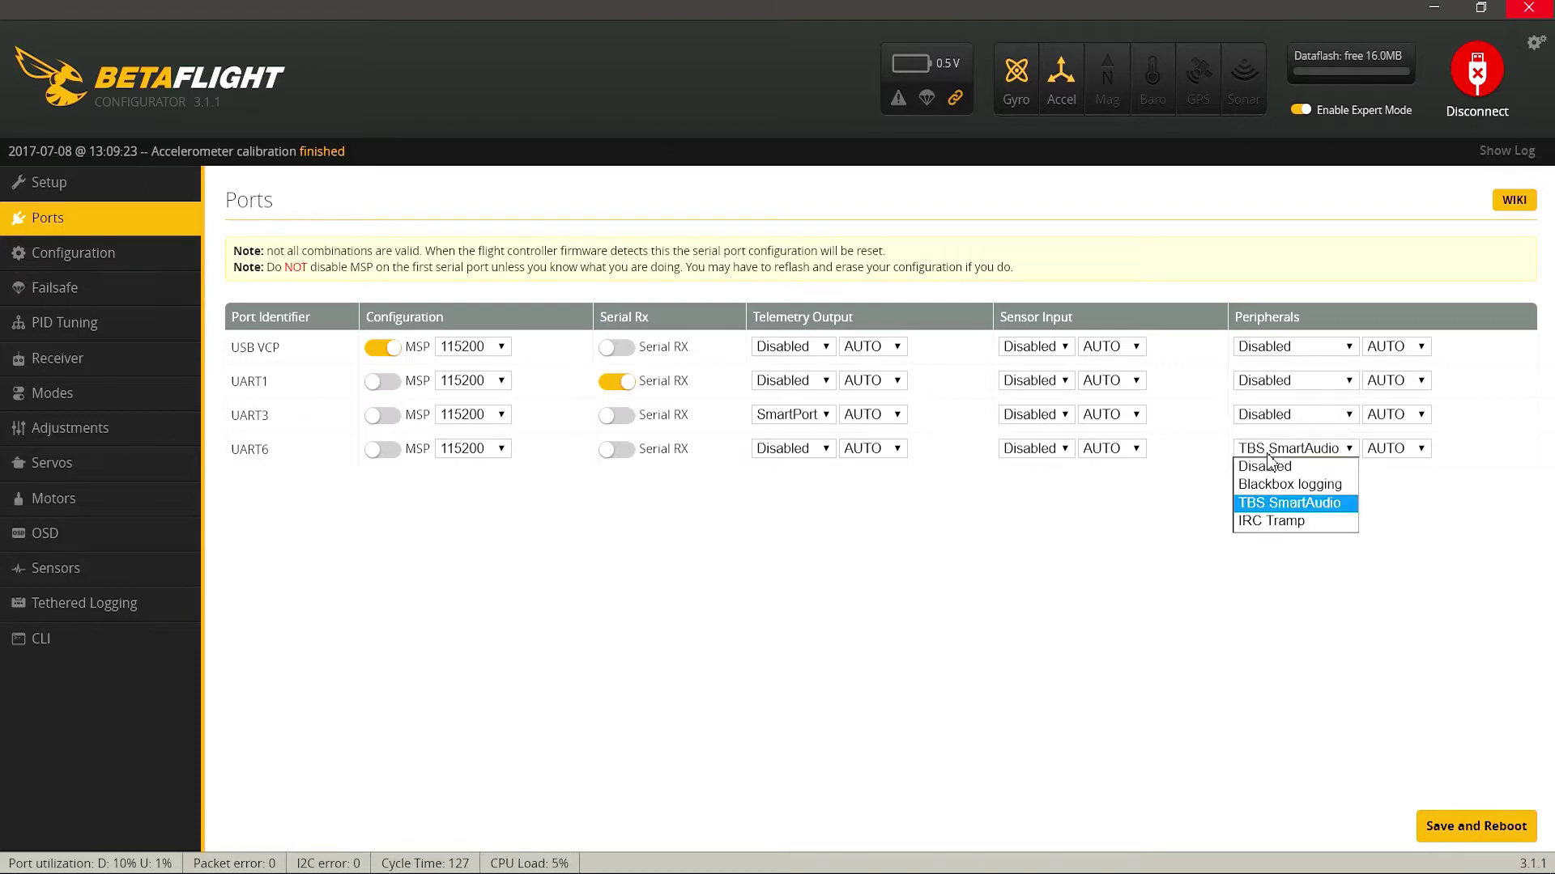
left_click(1294, 503)
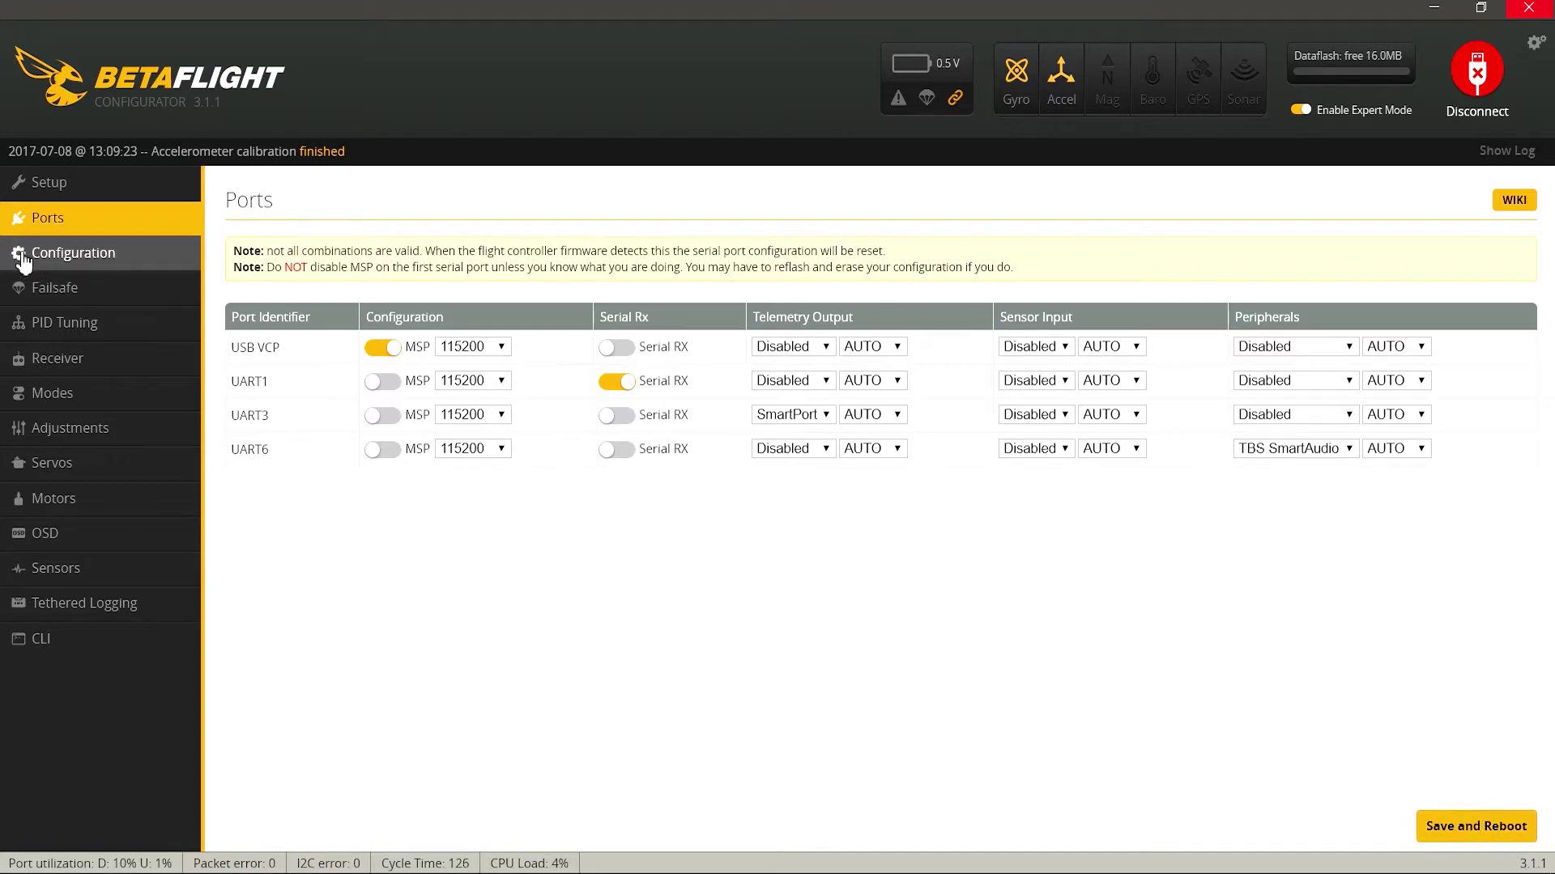
In the configuration settings, set the receiver mode to Serial-based receiver with SBUS as the serial receiver provider
left_click(65, 256)
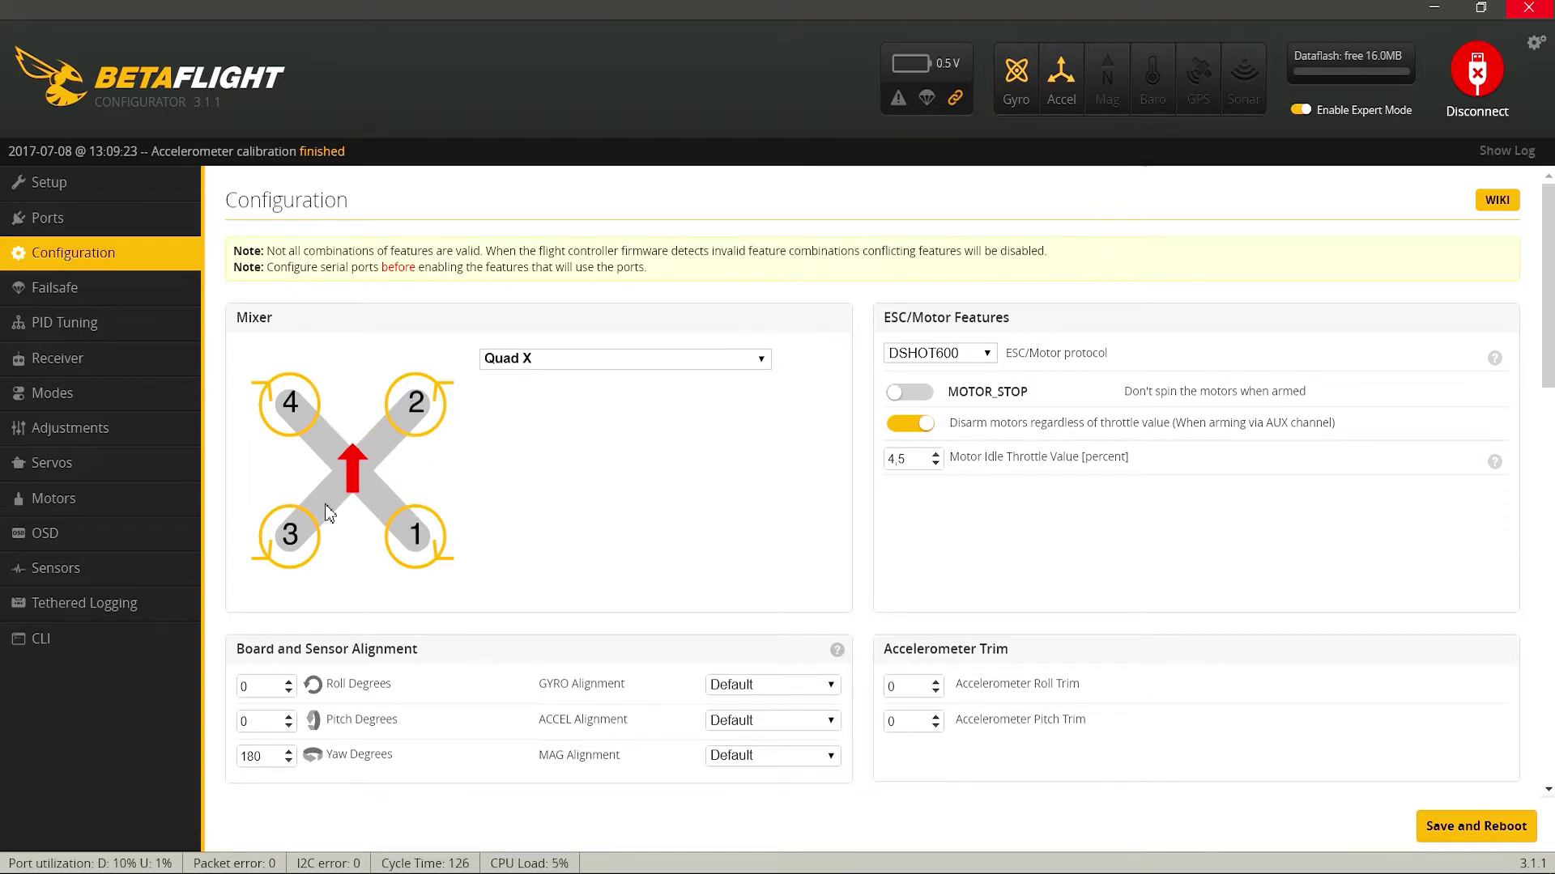
scroll(274, 535, "down", 4)
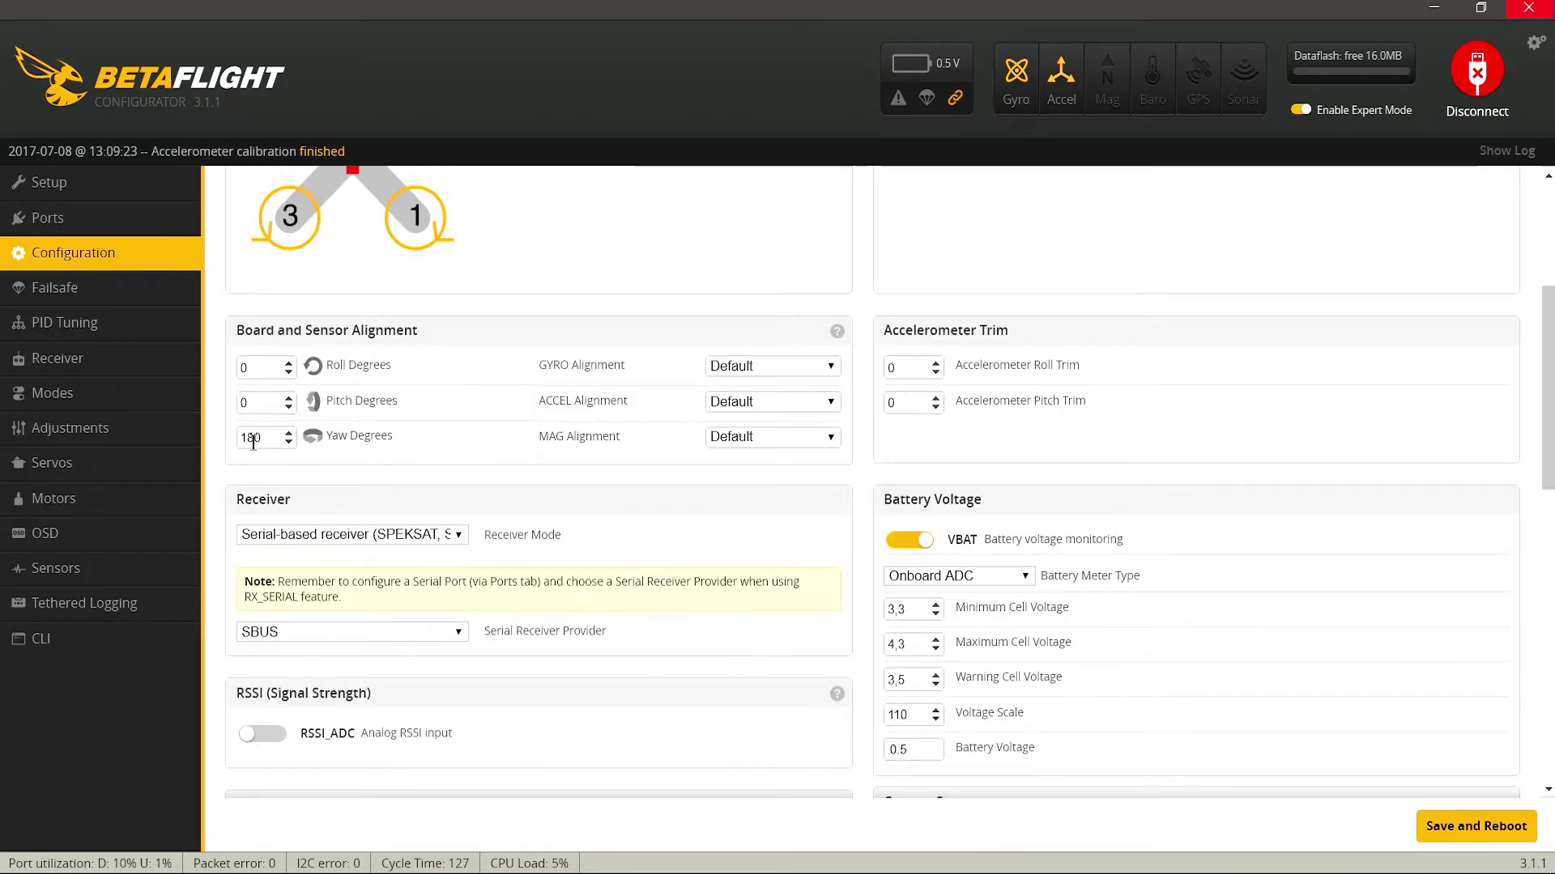
scroll(326, 414, "down", 1)
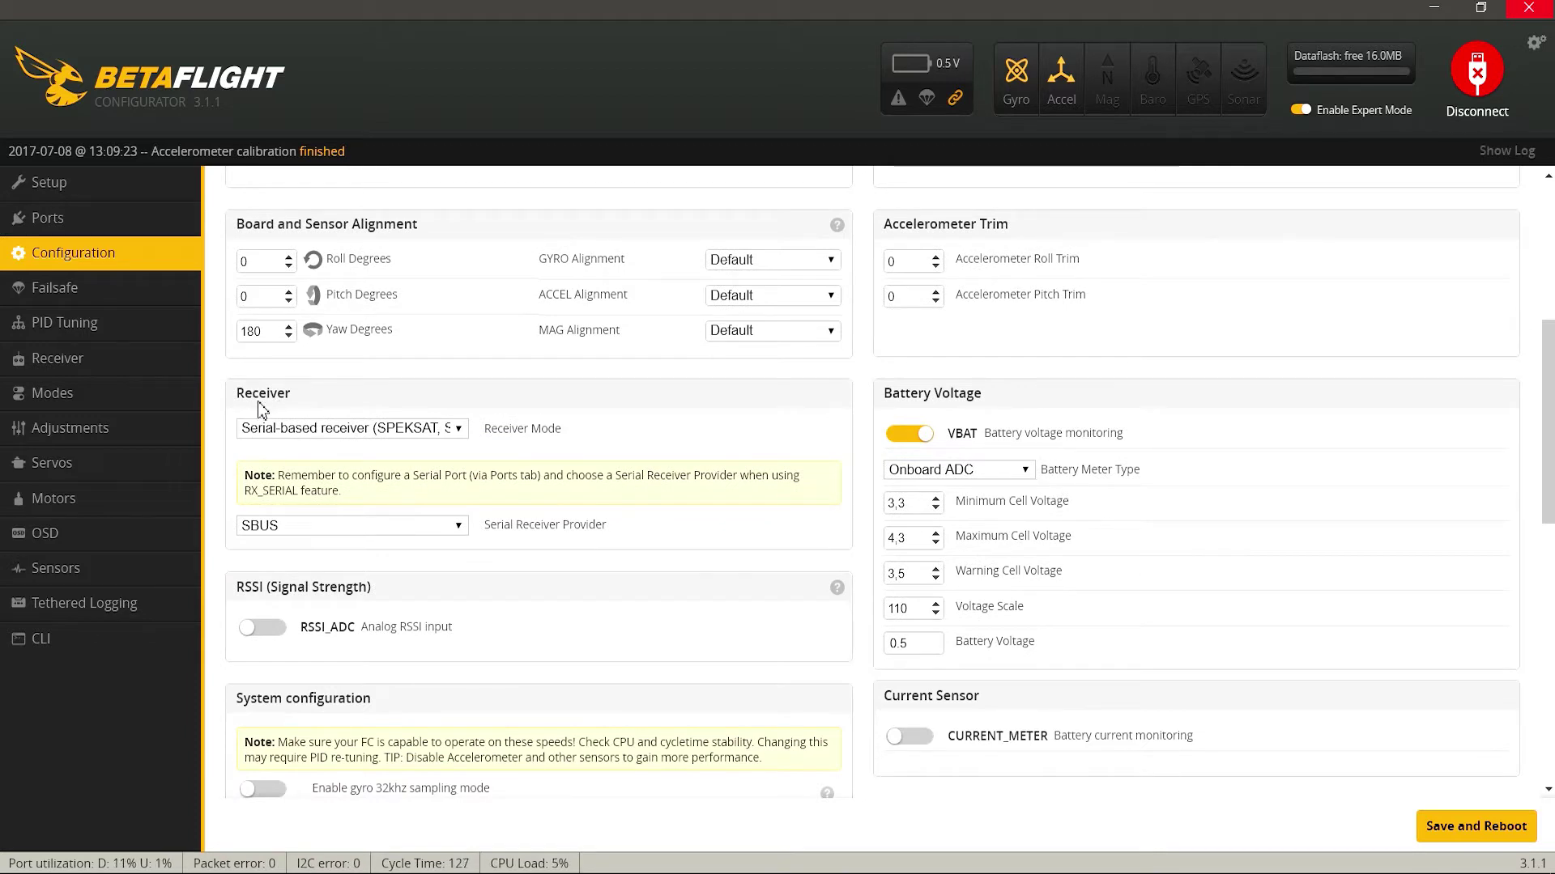
left_click(332, 428)
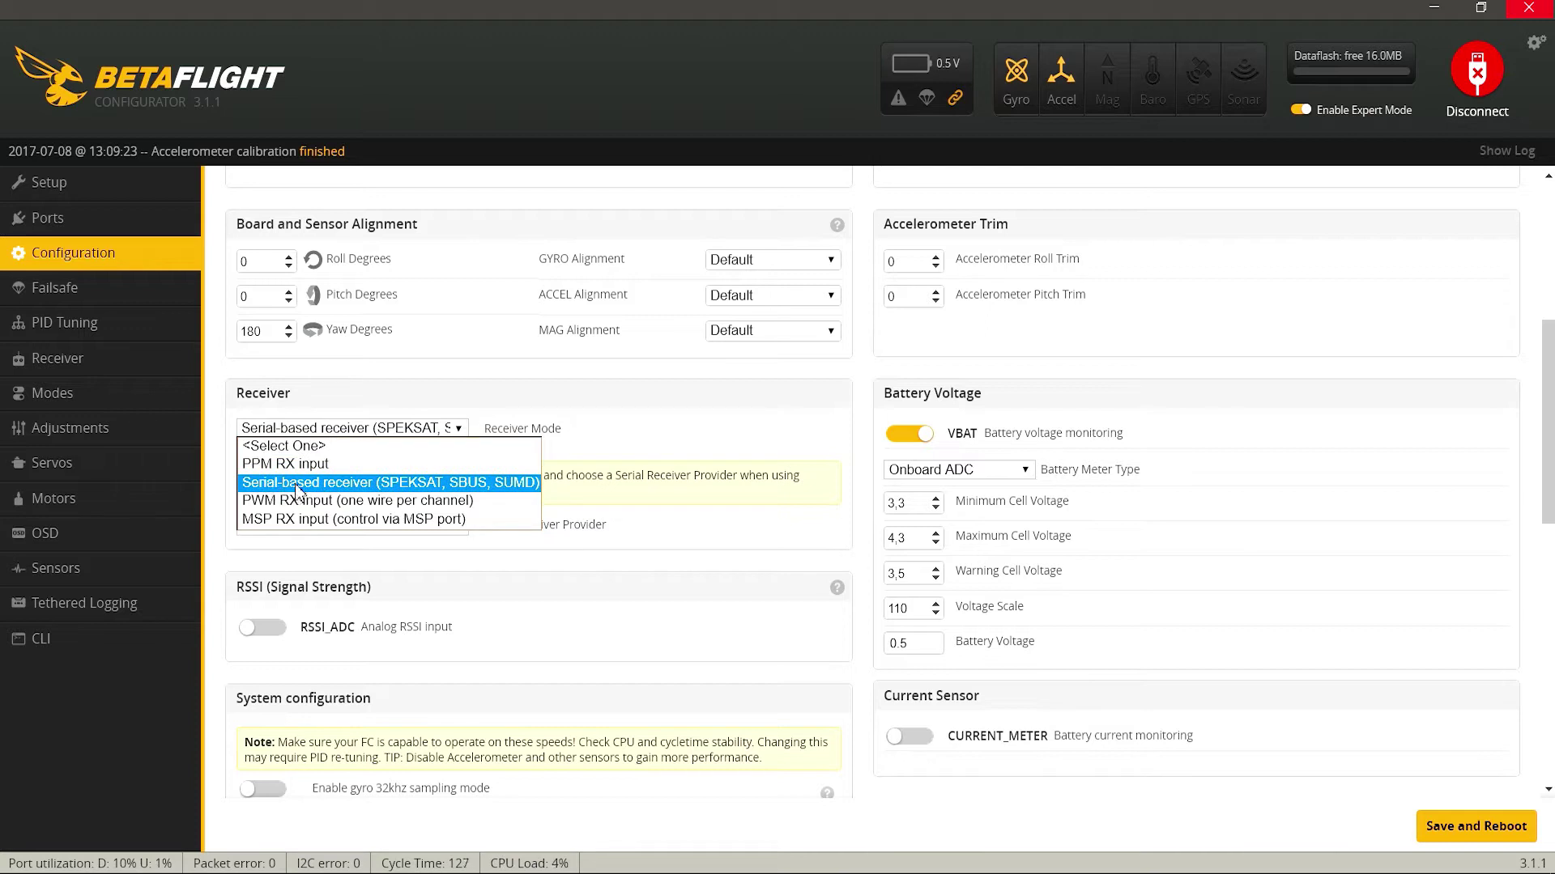
left_click(387, 486)
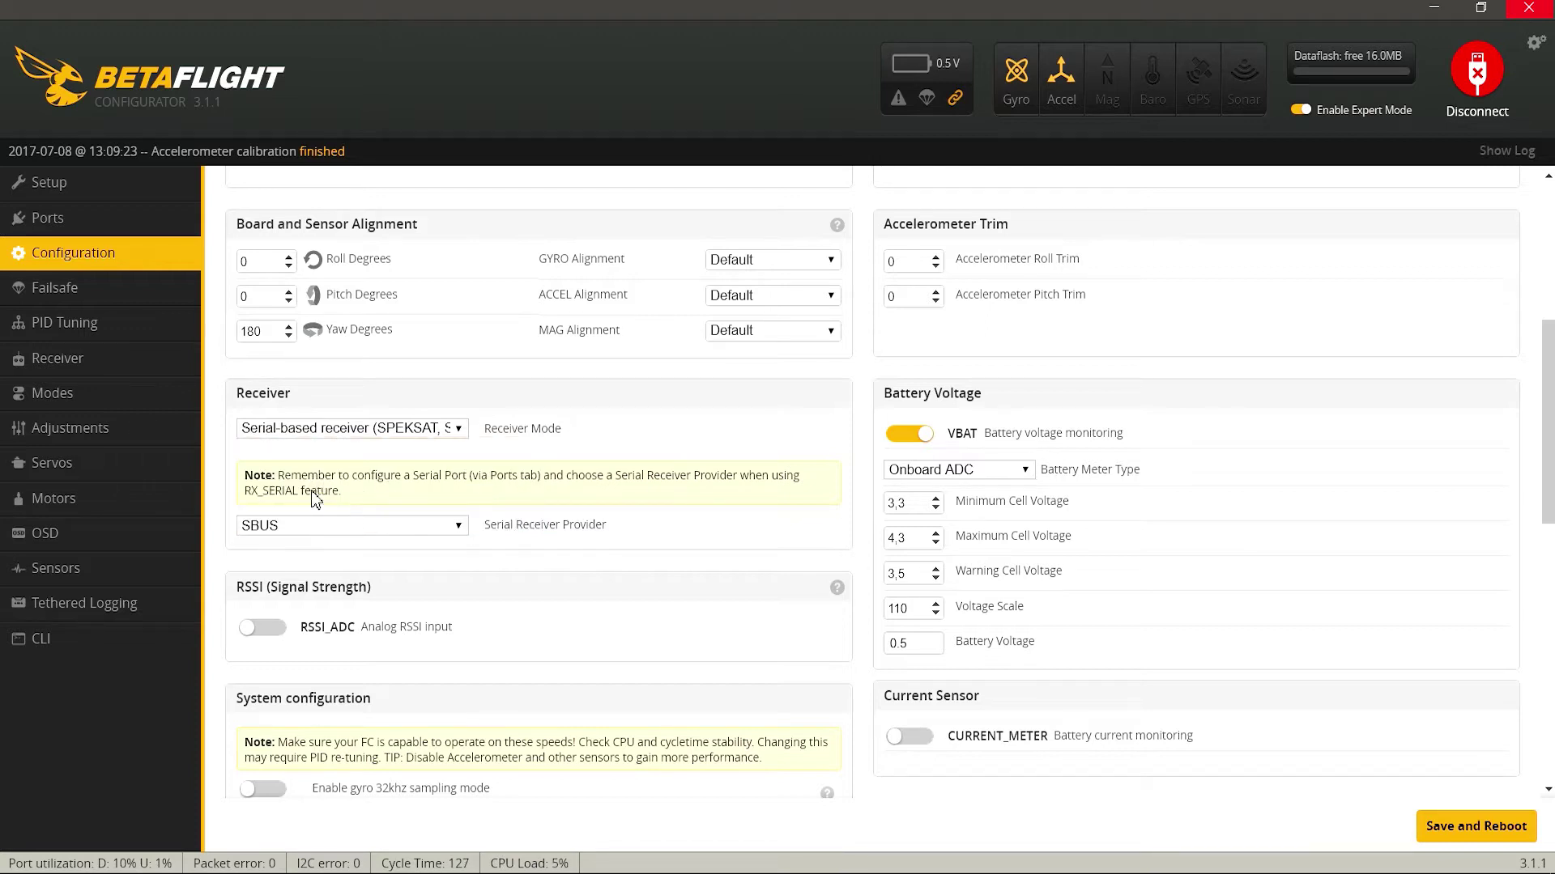
left_click(286, 531)
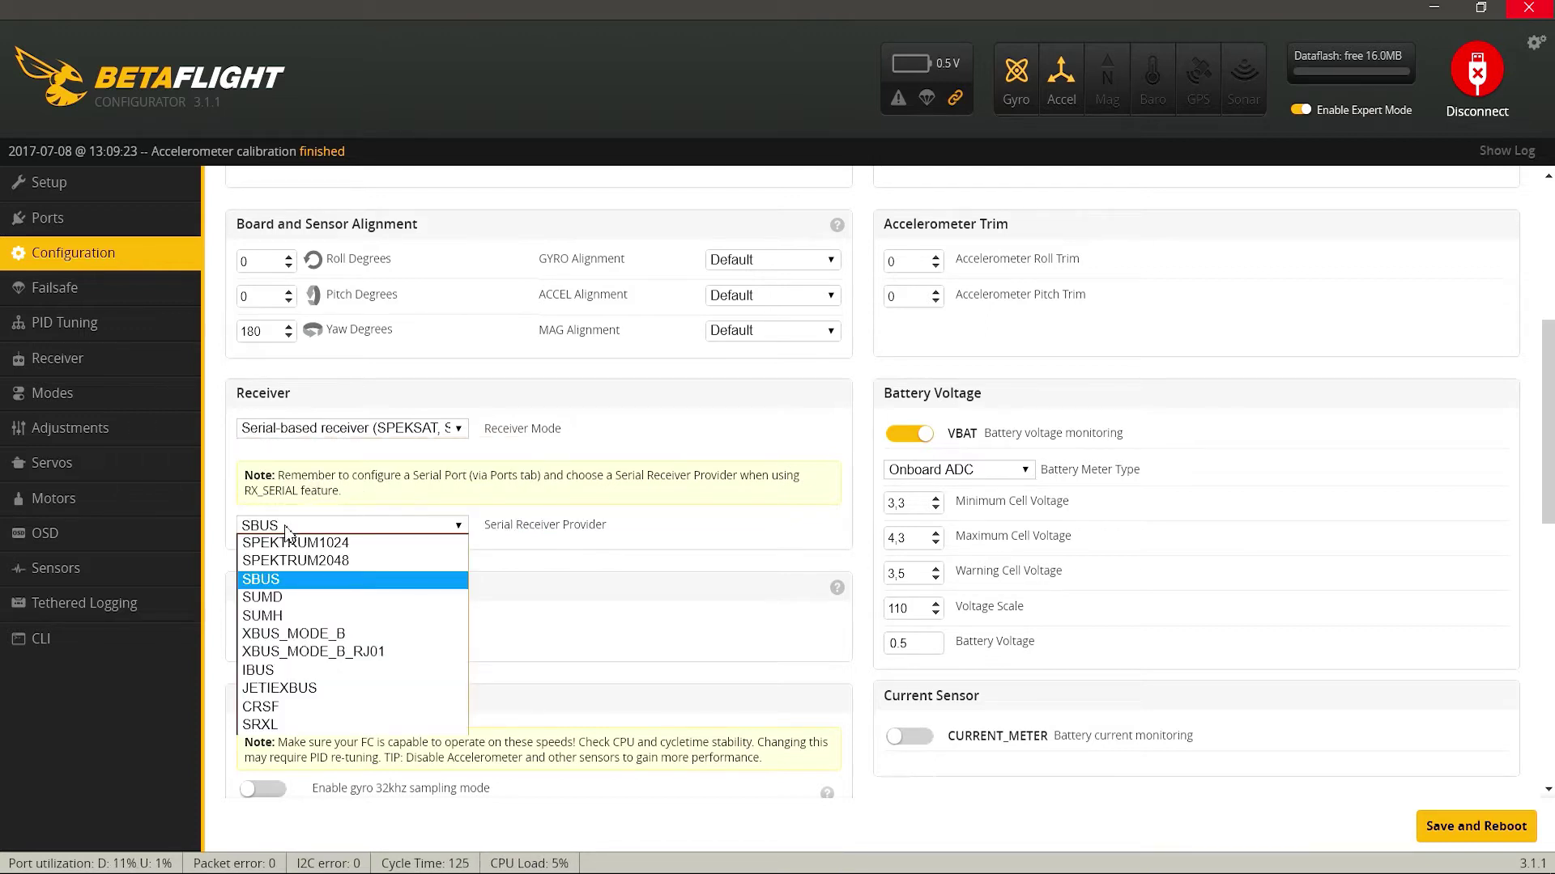
left_click(269, 580)
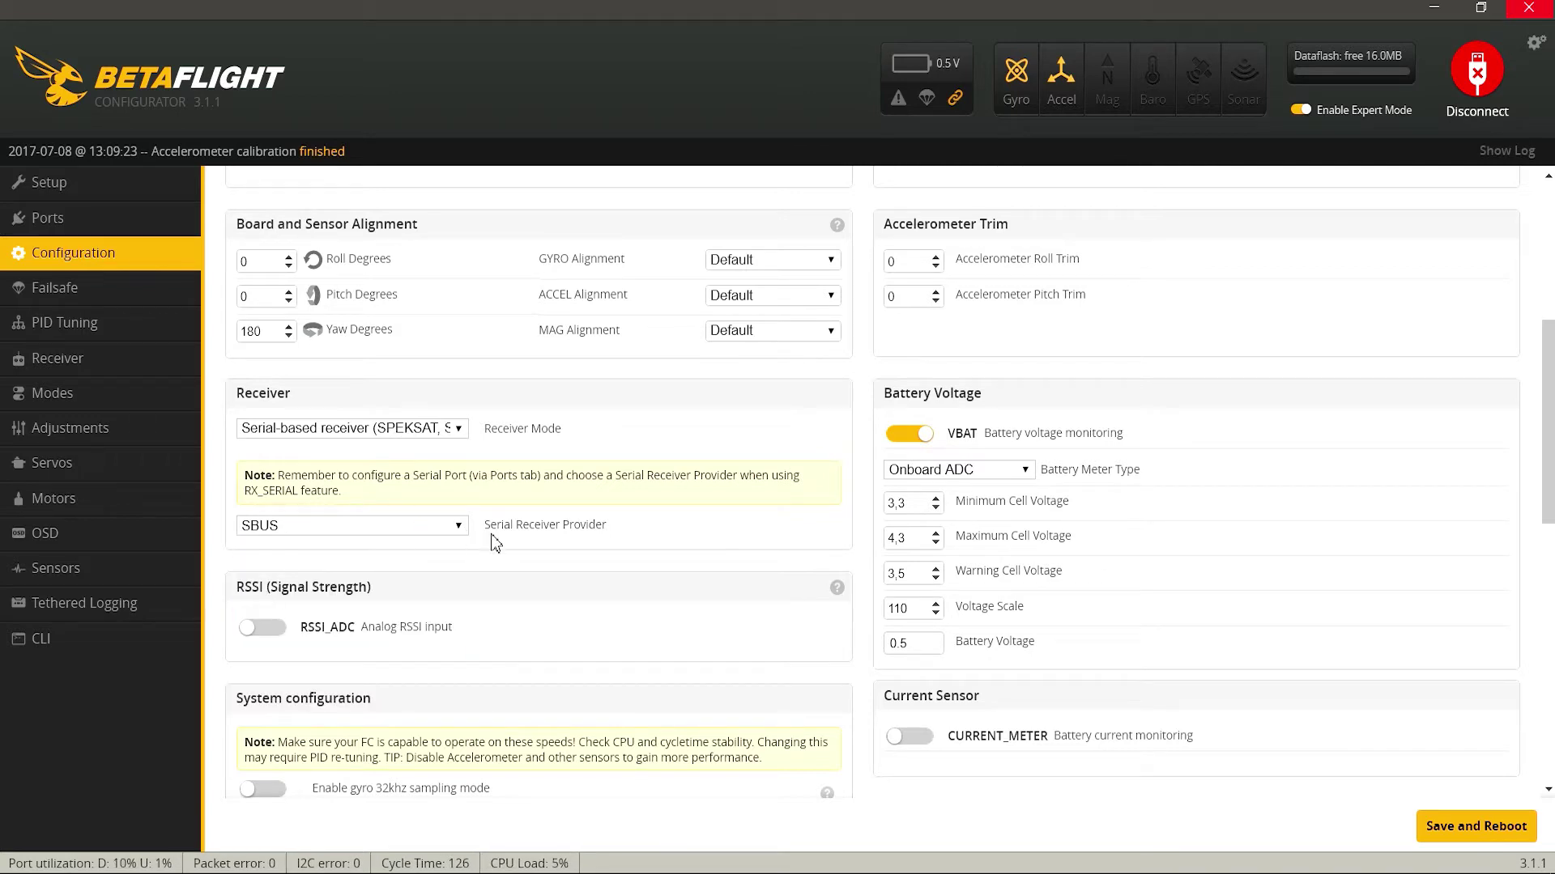
Examine the gyro update and PID loop frequency choices, the sensor switches, and which Other Features are enabled
scroll(495, 542, "down", 1)
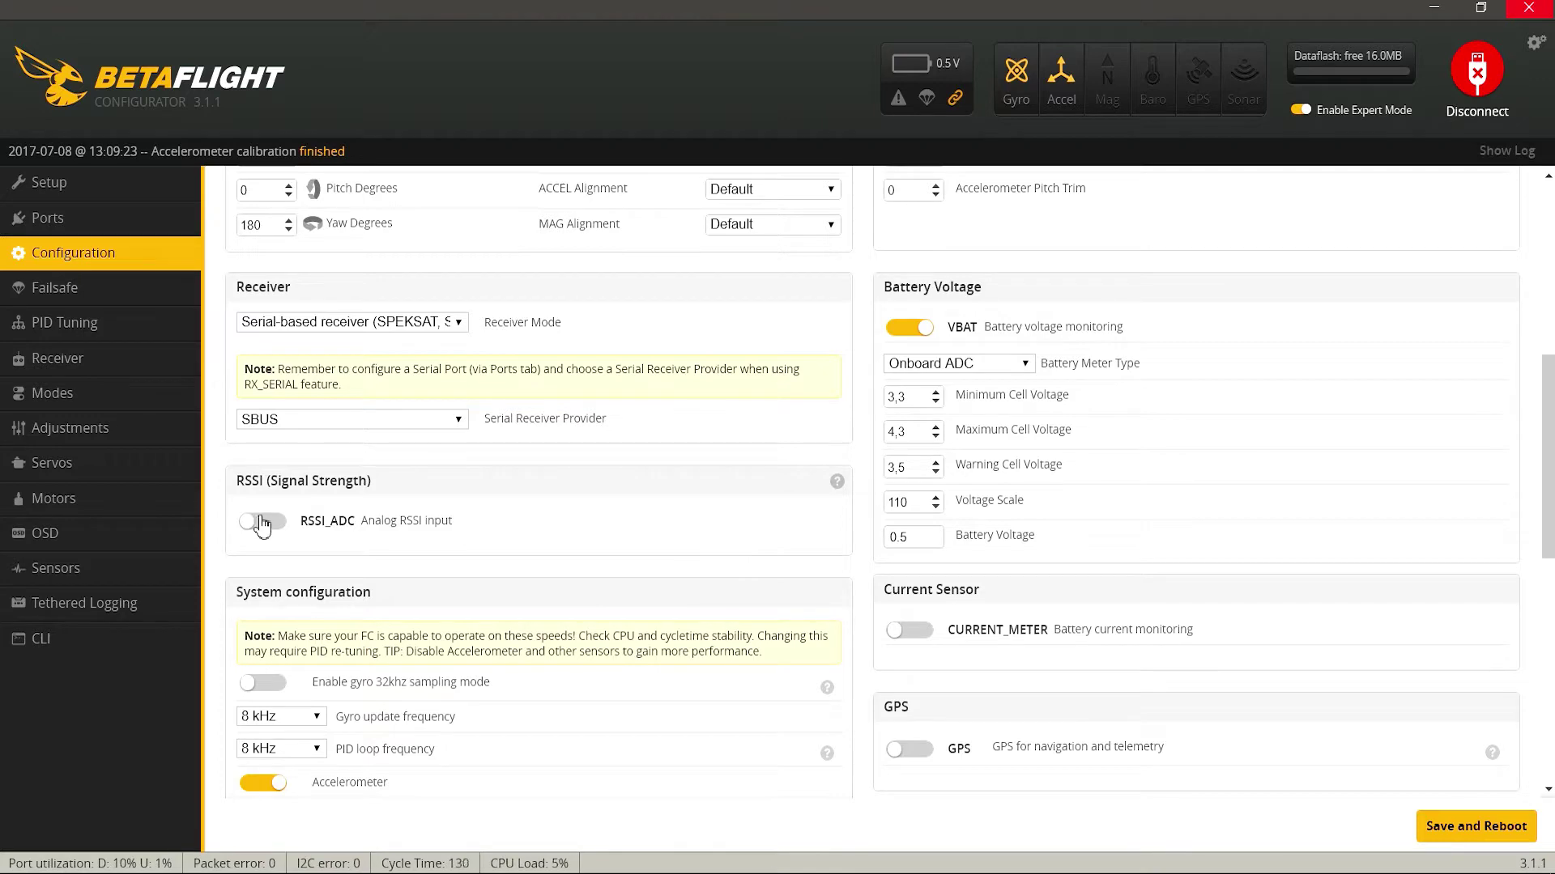
scroll(433, 518, "down", 3)
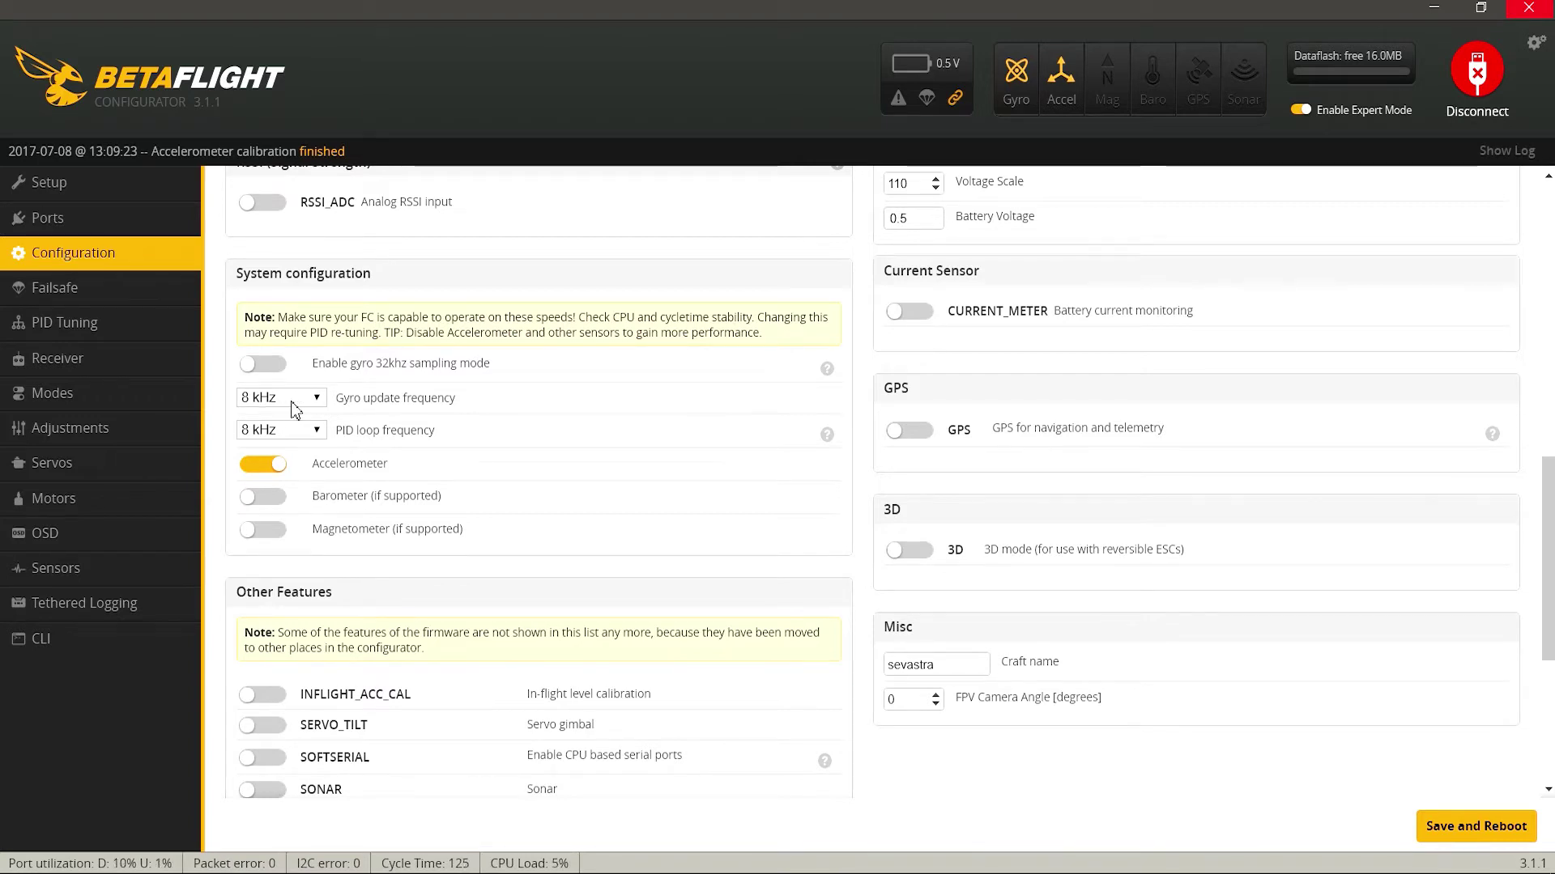
left_click(317, 401)
left_click(317, 401)
left_click(316, 430)
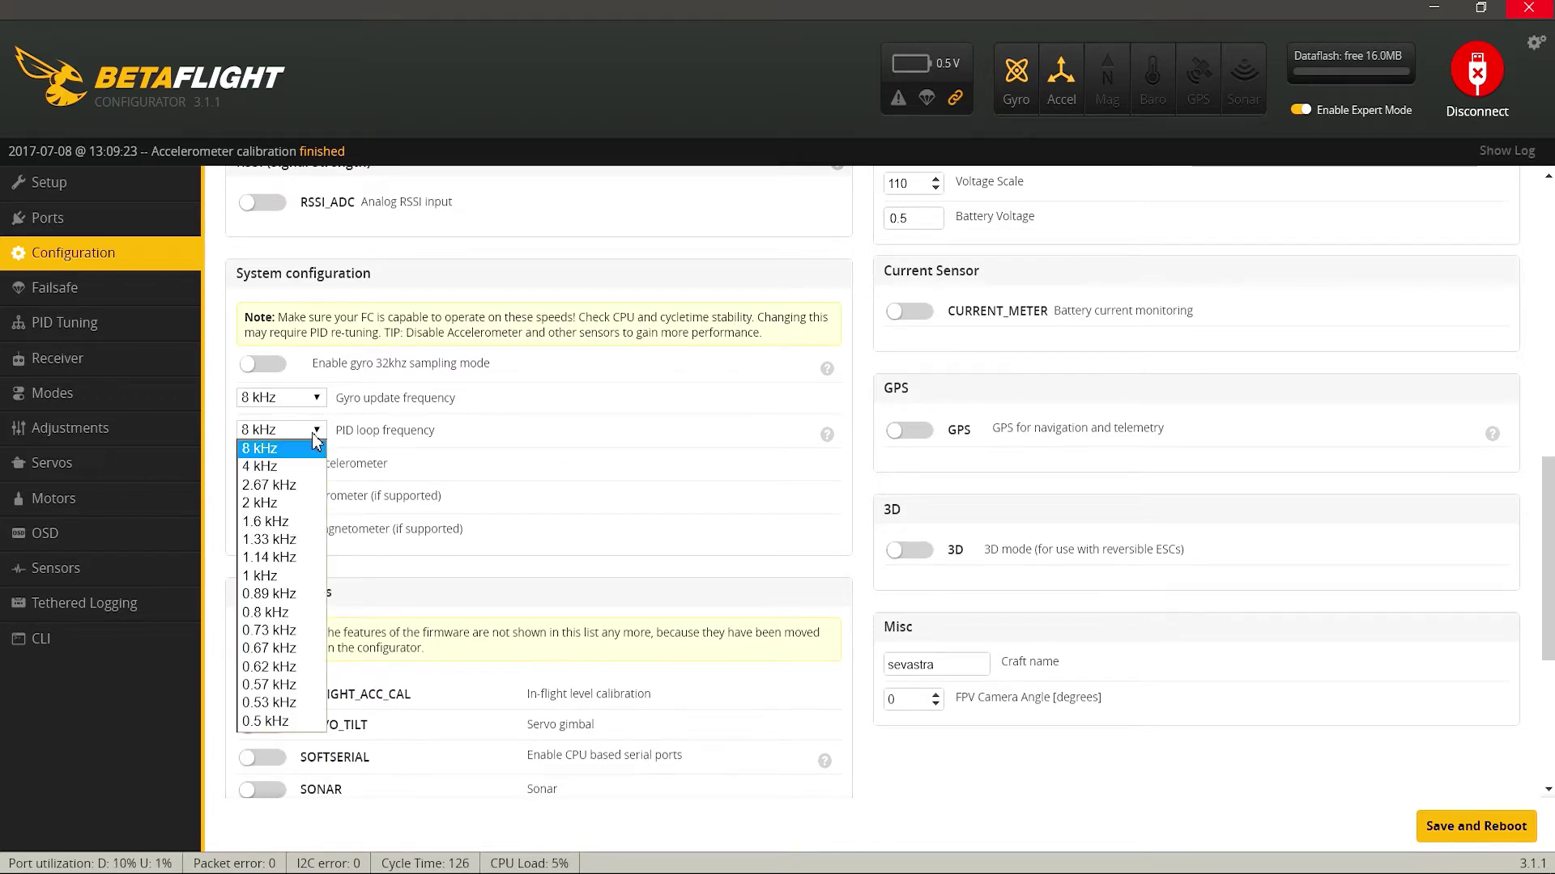
left_click(315, 432)
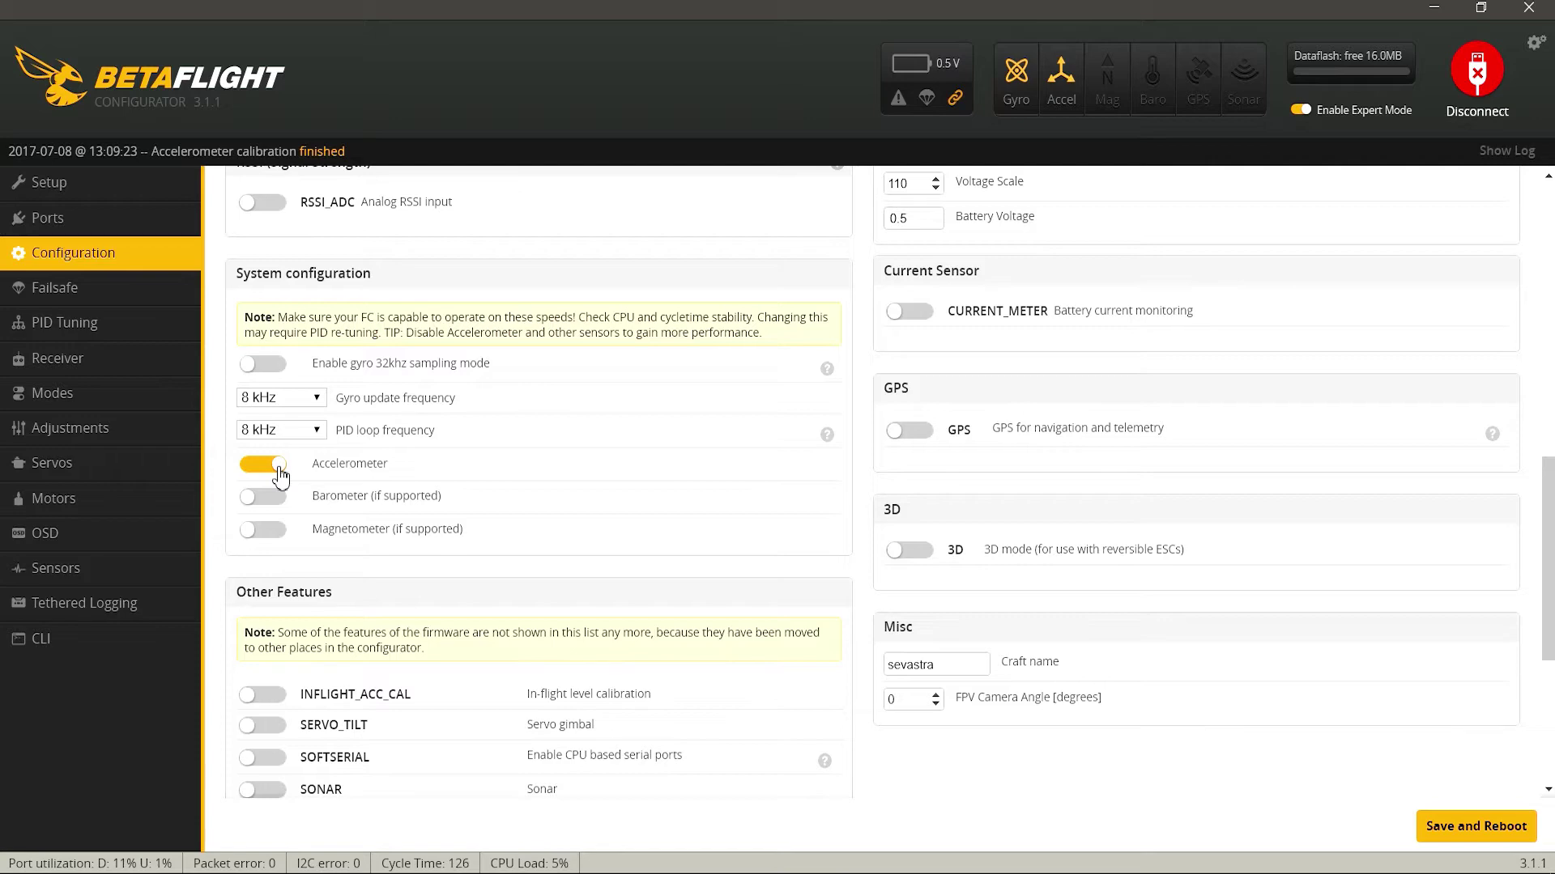
scroll(307, 713, "down", 5)
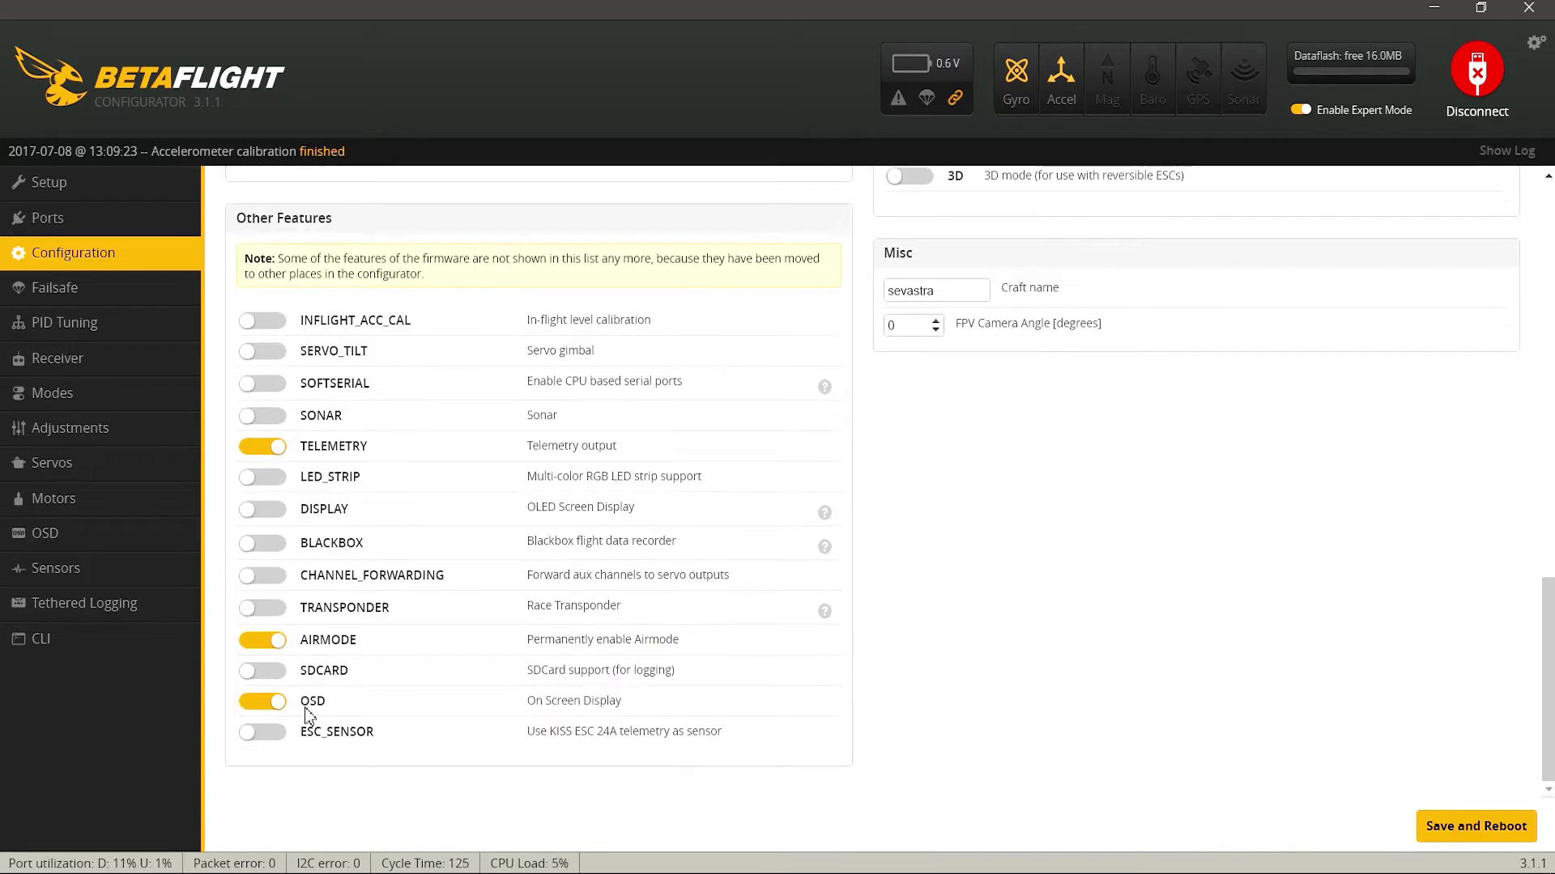
scroll(308, 717, "up", 1)
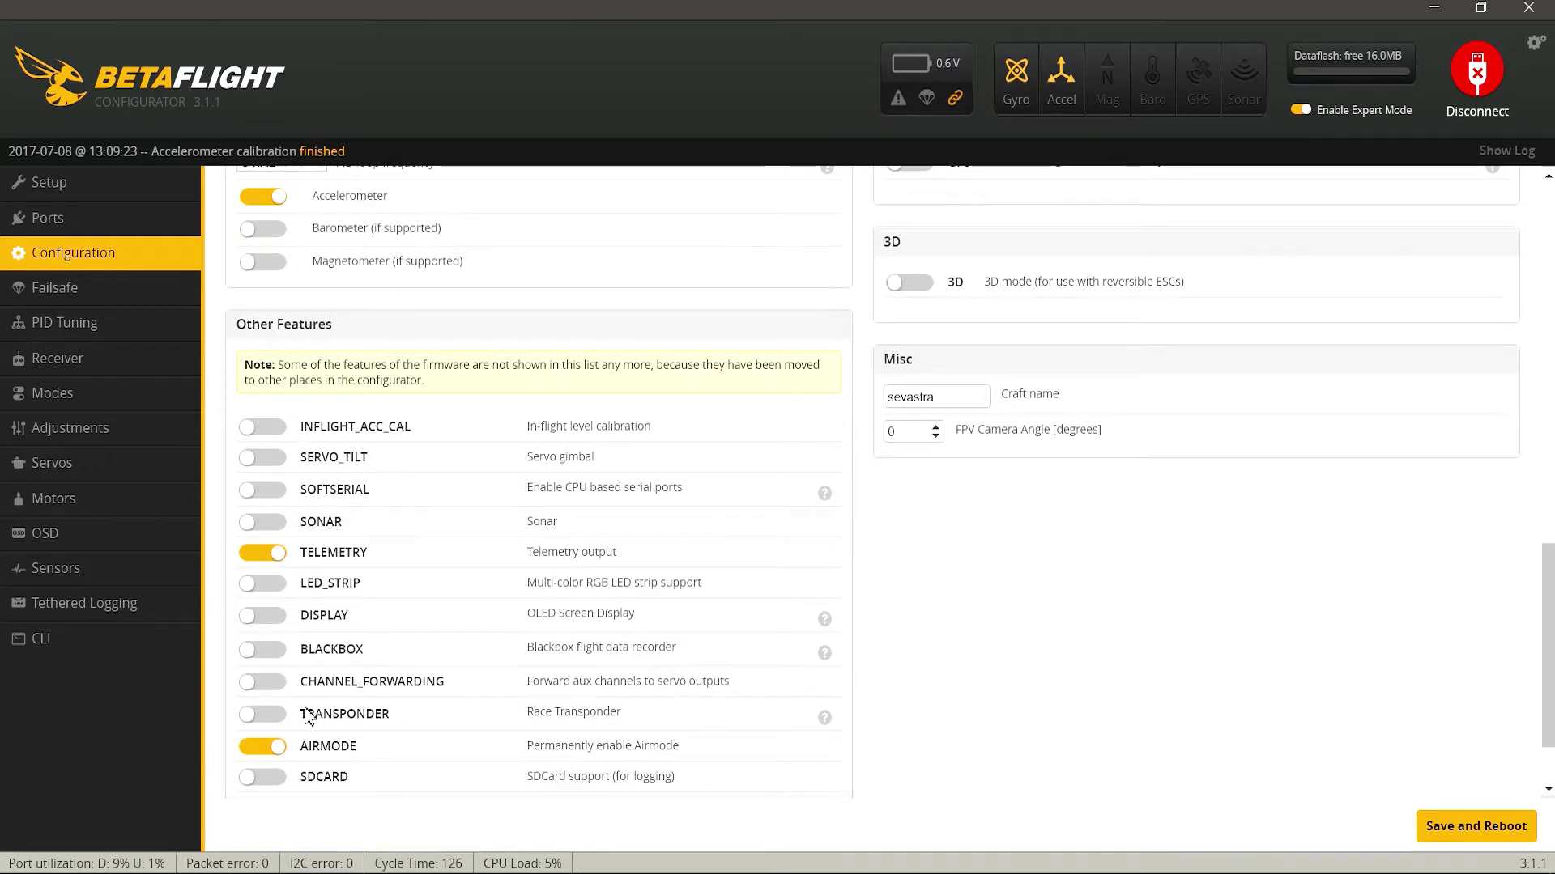
scroll(308, 716, "down", 1)
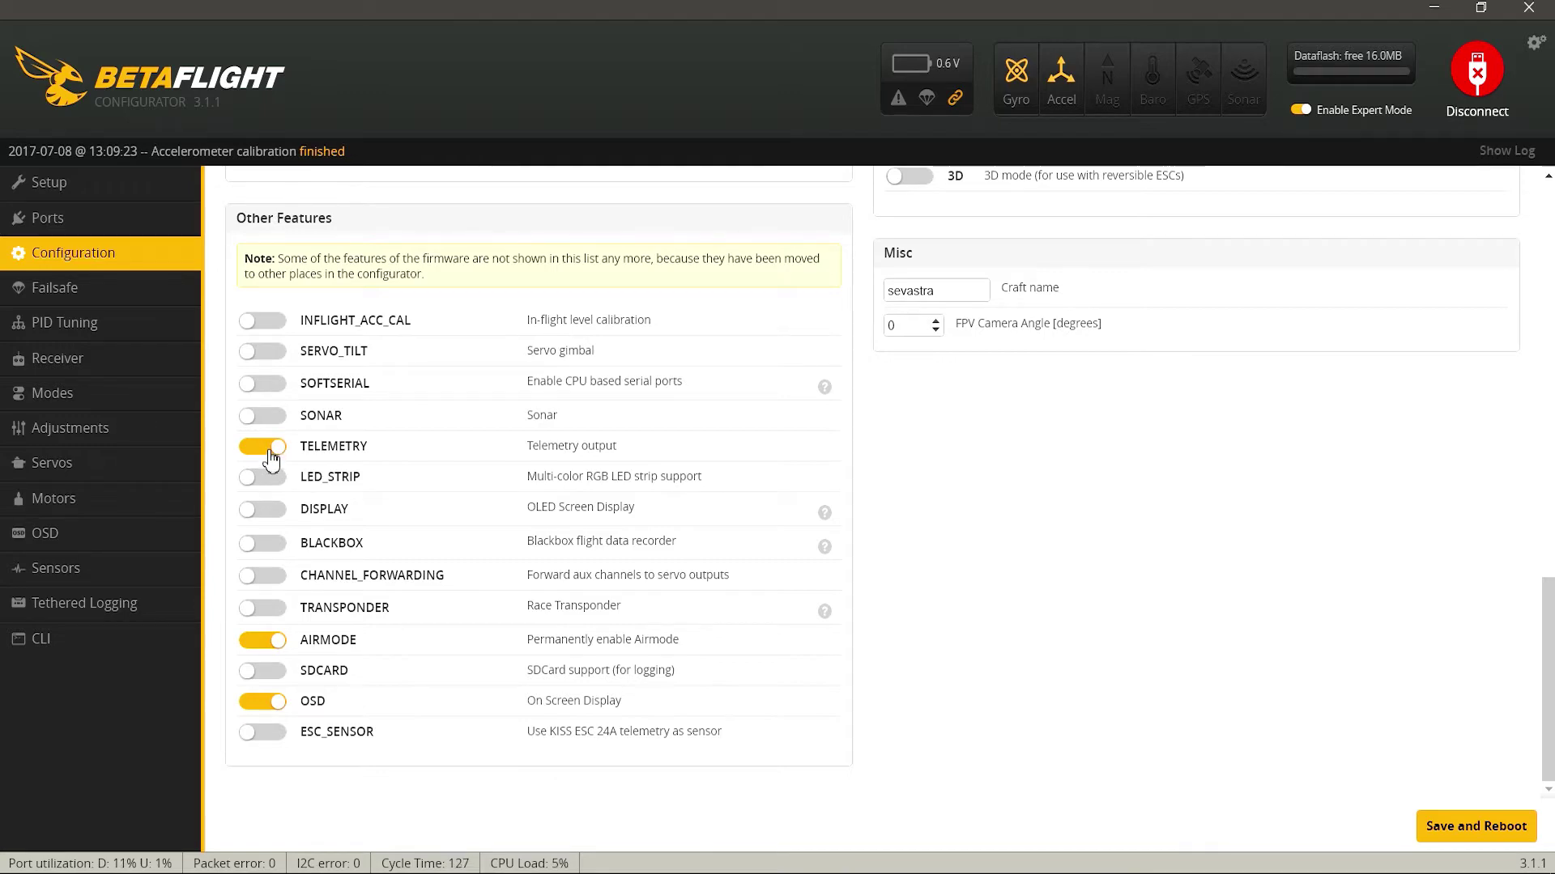
Set the ESC/Motor protocol to DSHOT600
scroll(1122, 651, "up", 10)
scroll(773, 609, "up", 4)
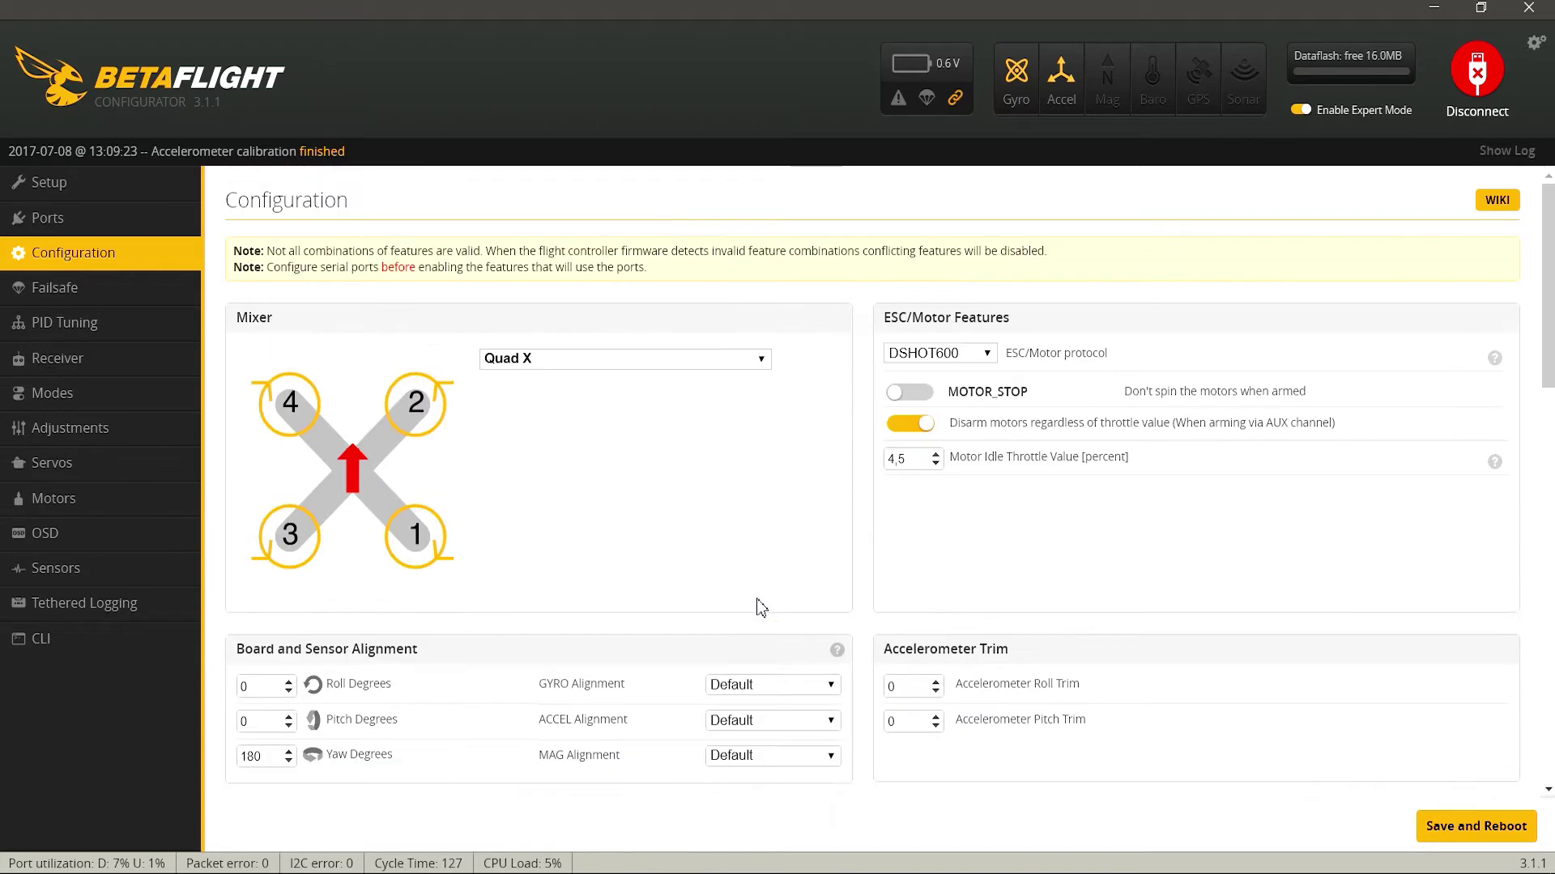
left_click(989, 355)
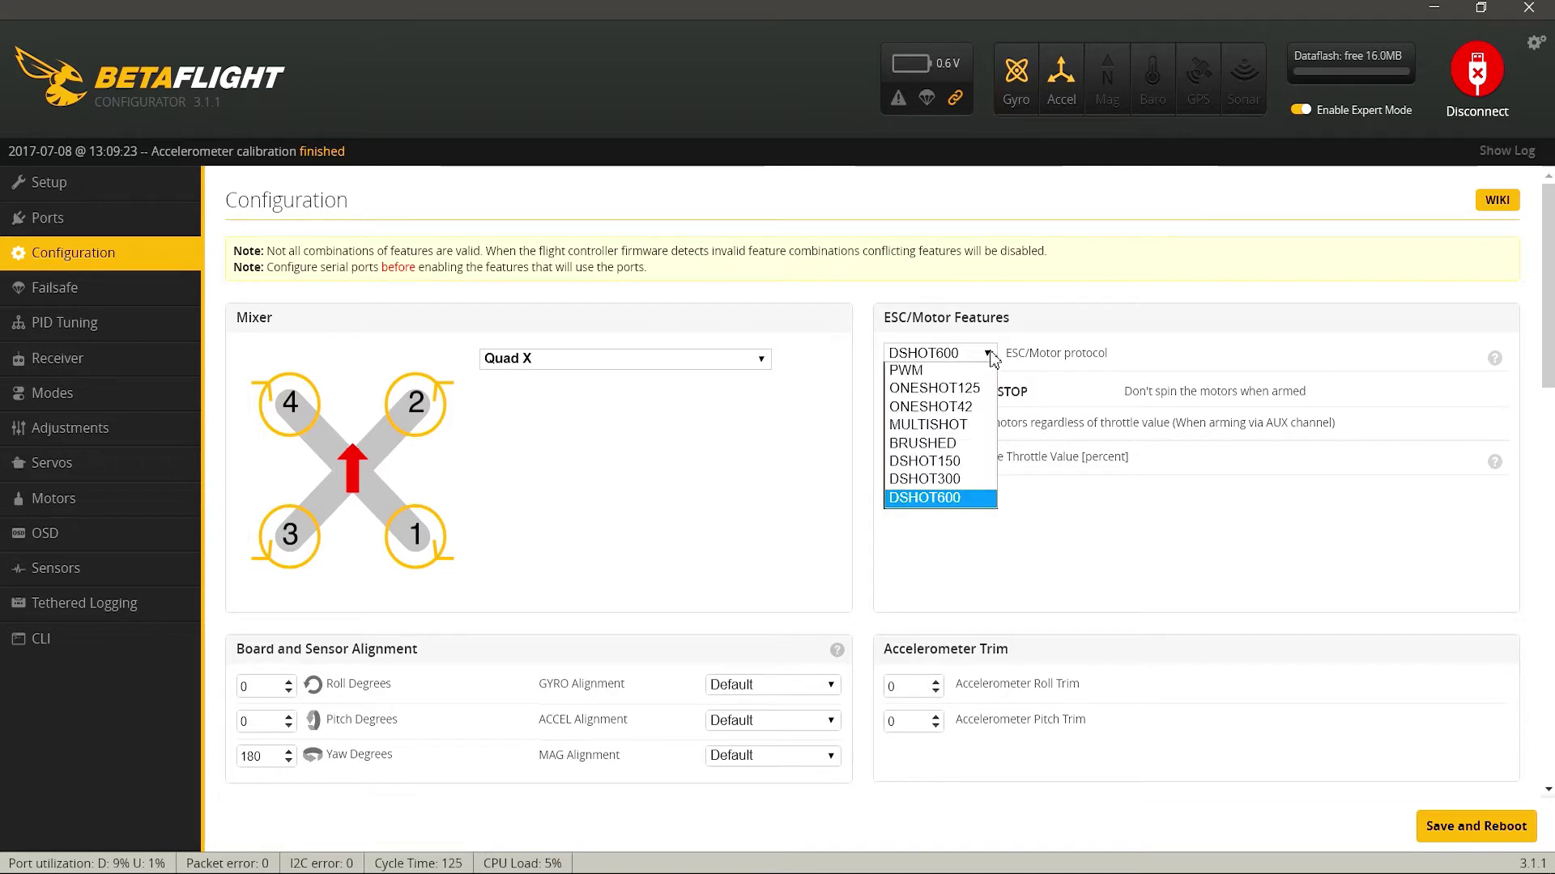
left_click(947, 502)
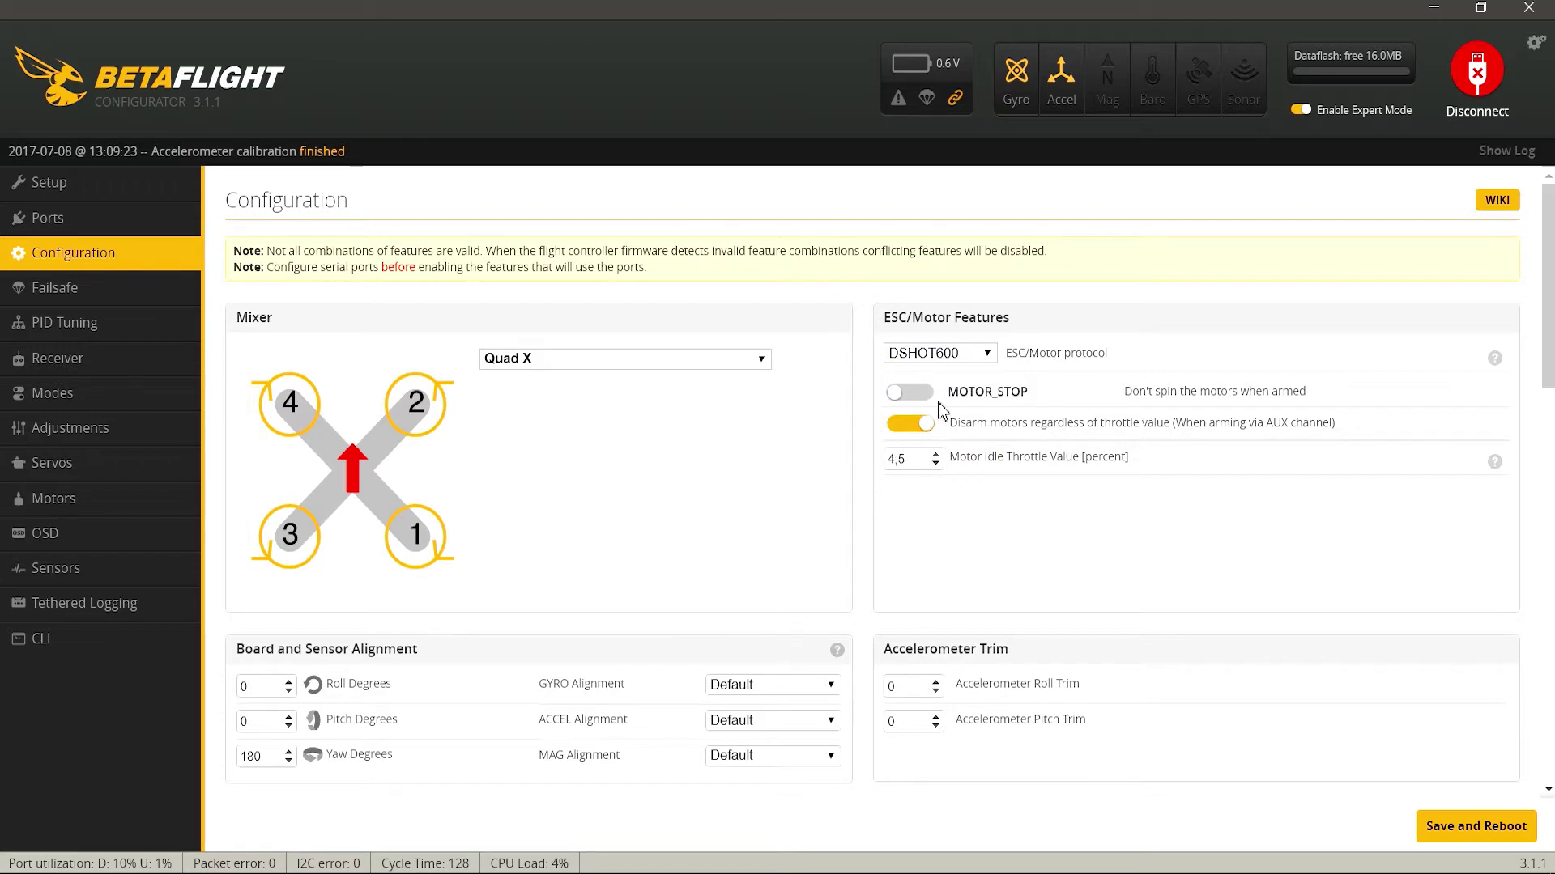
Review the motor idle throttle, battery voltage, current sensor and Misc settings in the configuration
scroll(996, 465, "down", 4)
scroll(997, 467, "up", 3)
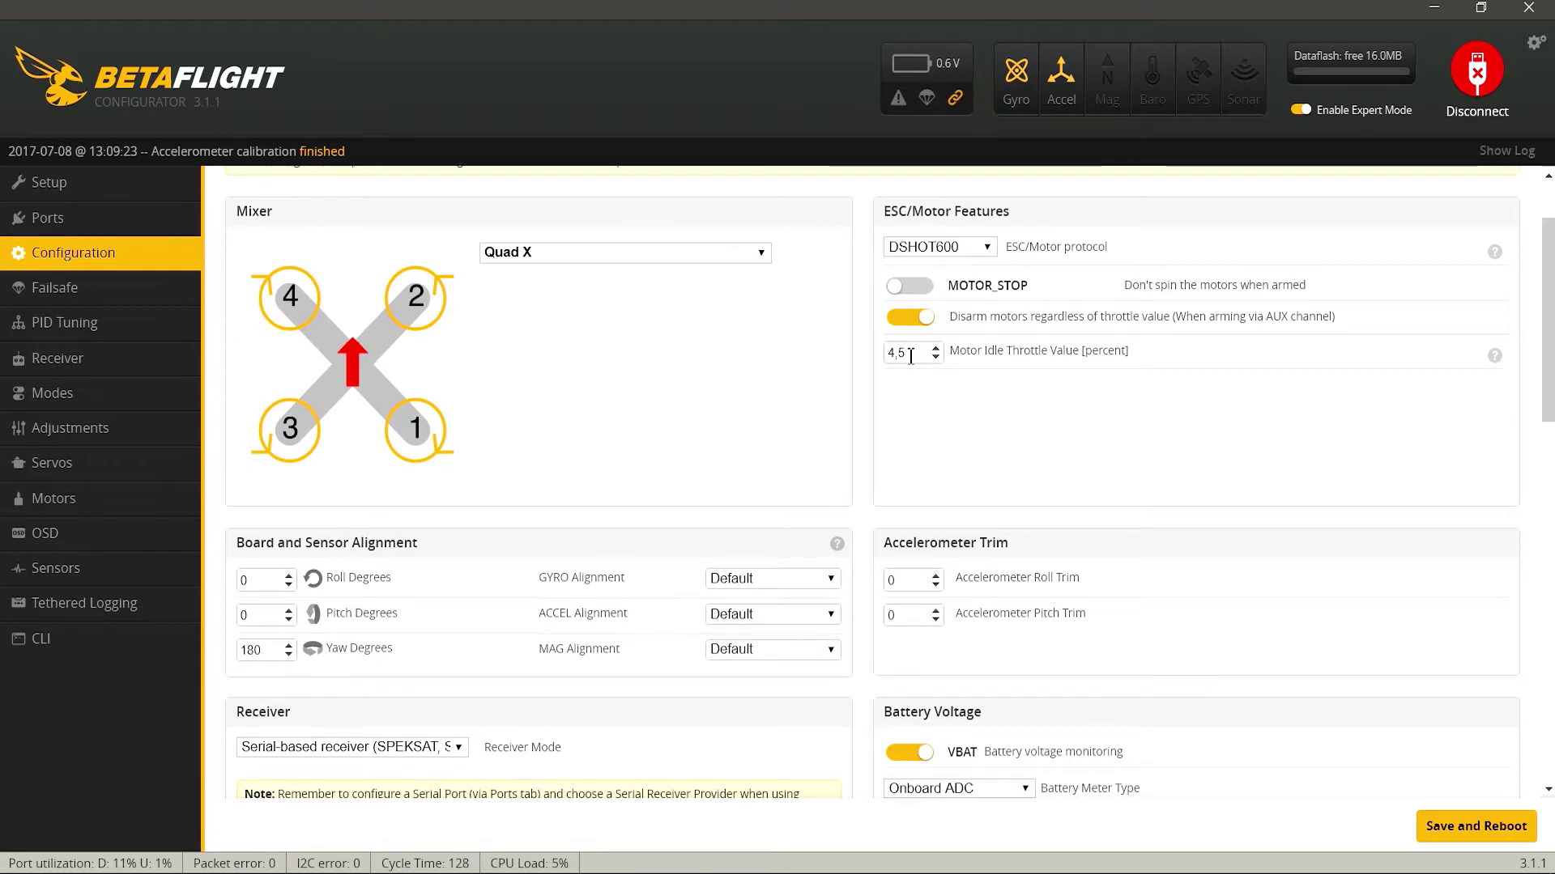
scroll(1066, 420, "down", 1)
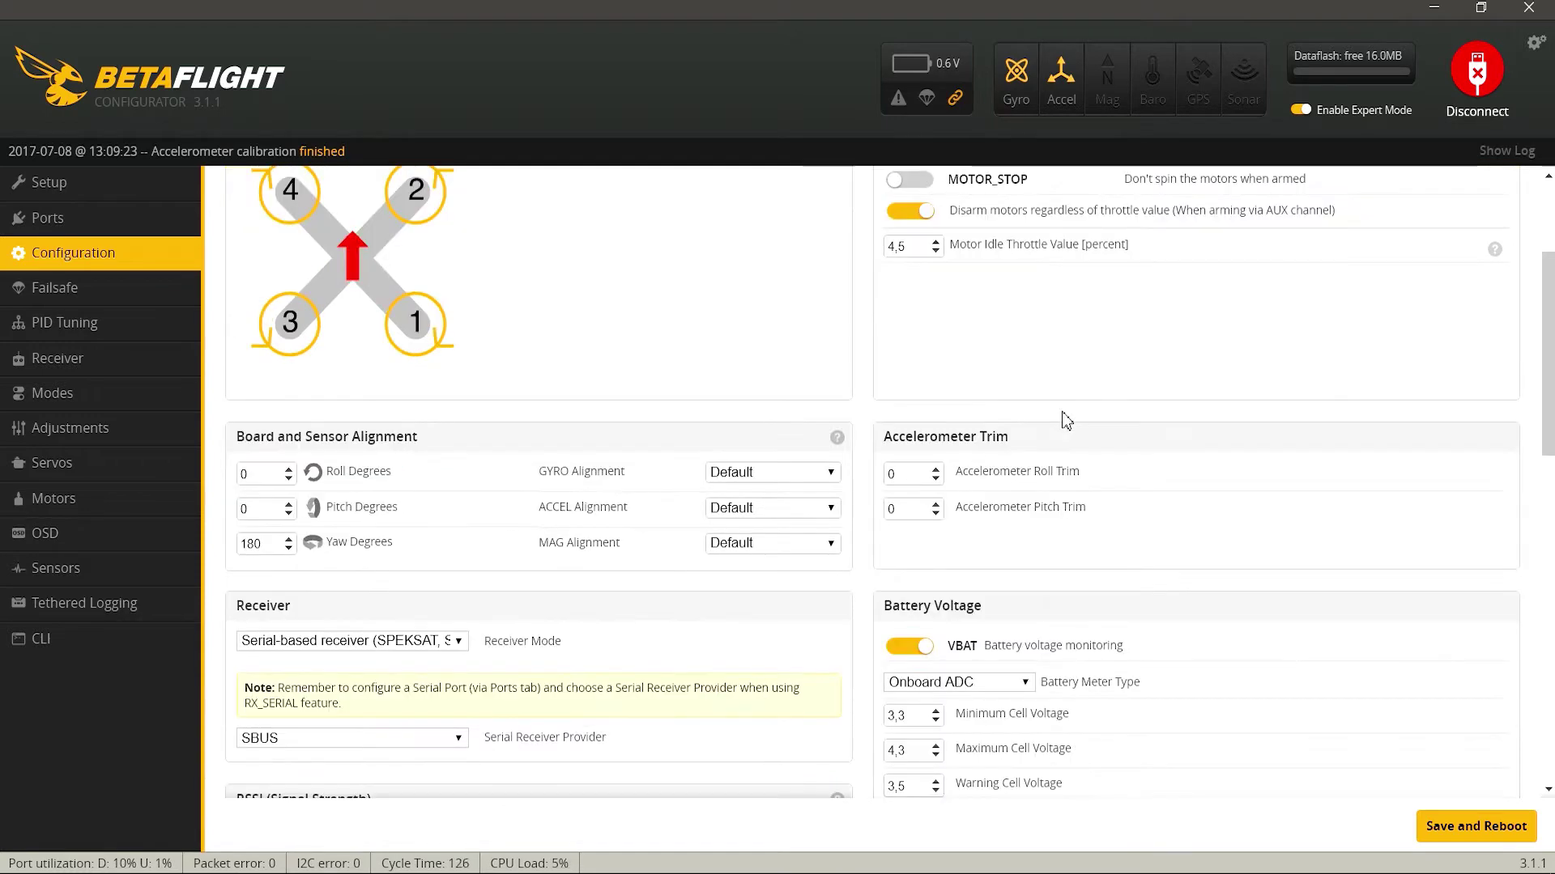
scroll(1066, 420, "down", 2)
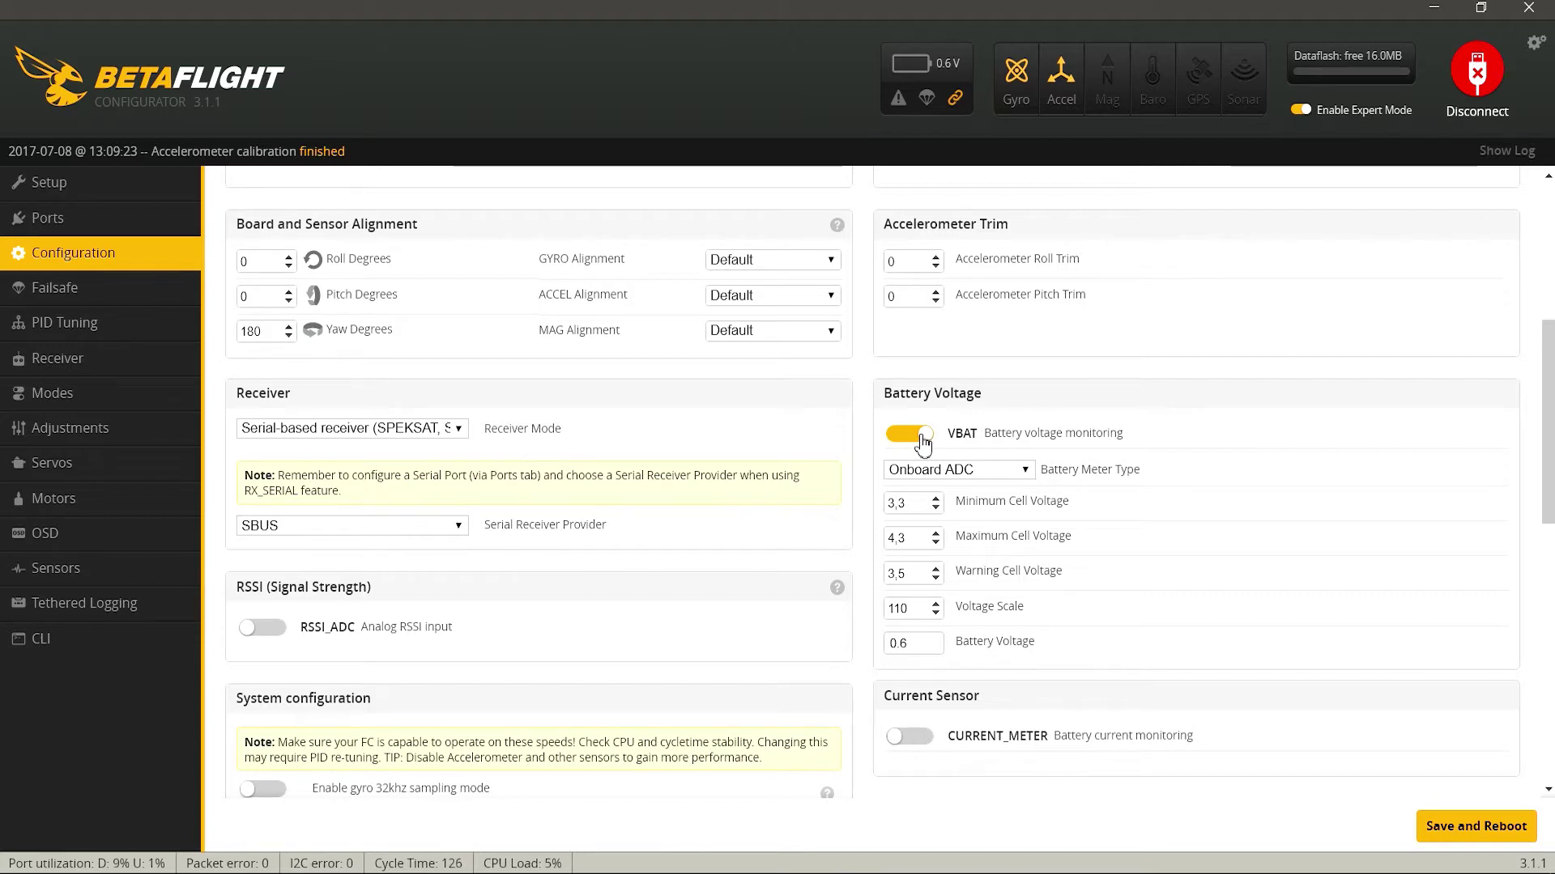
scroll(923, 441, "down", 4)
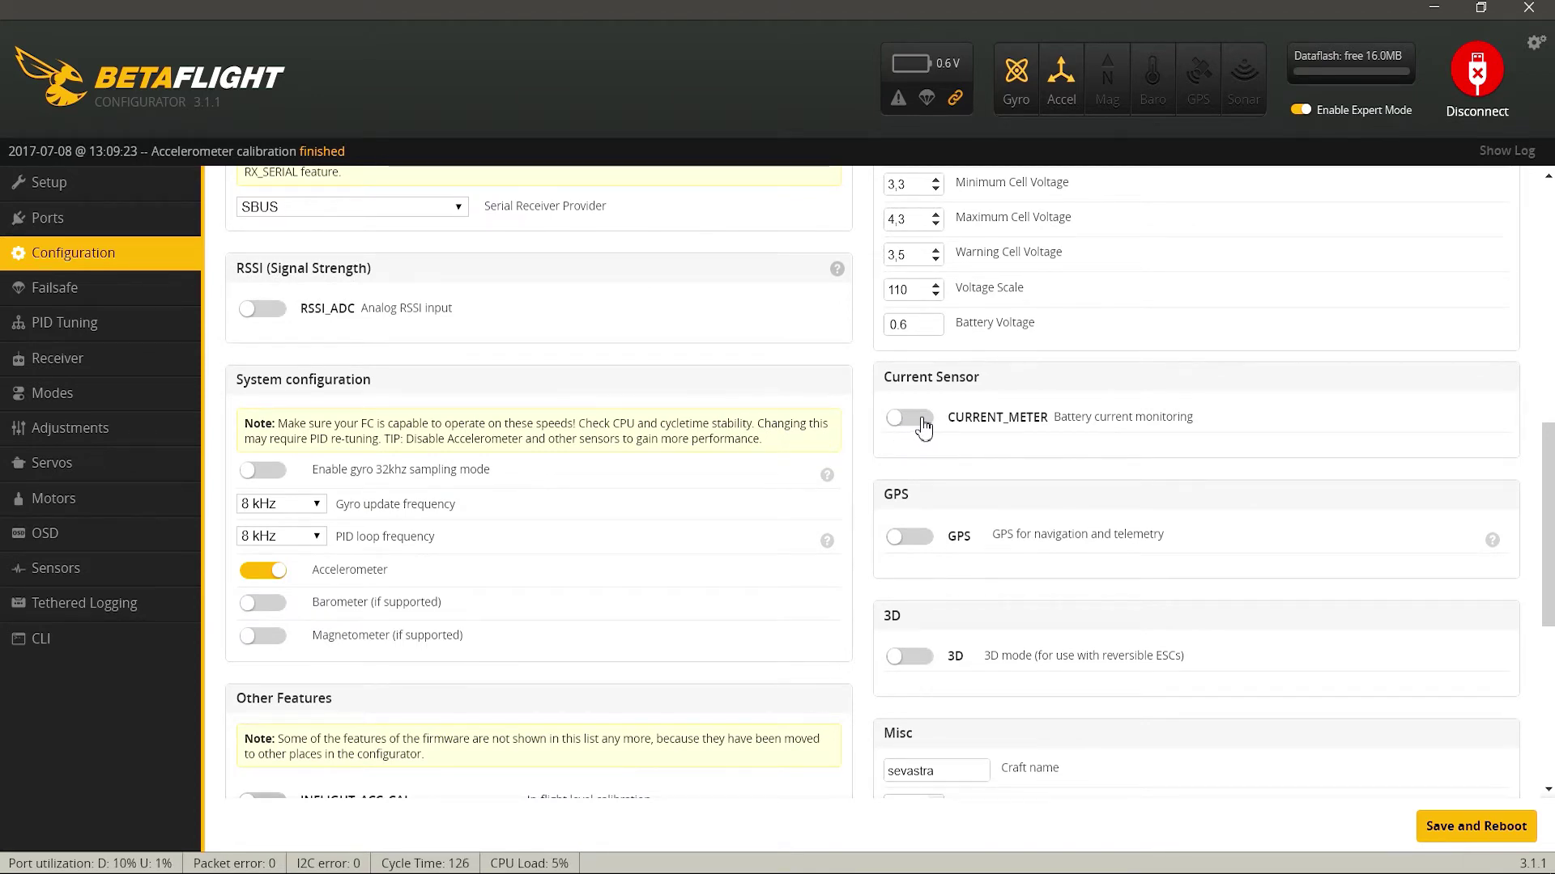
scroll(923, 428, "down", 1)
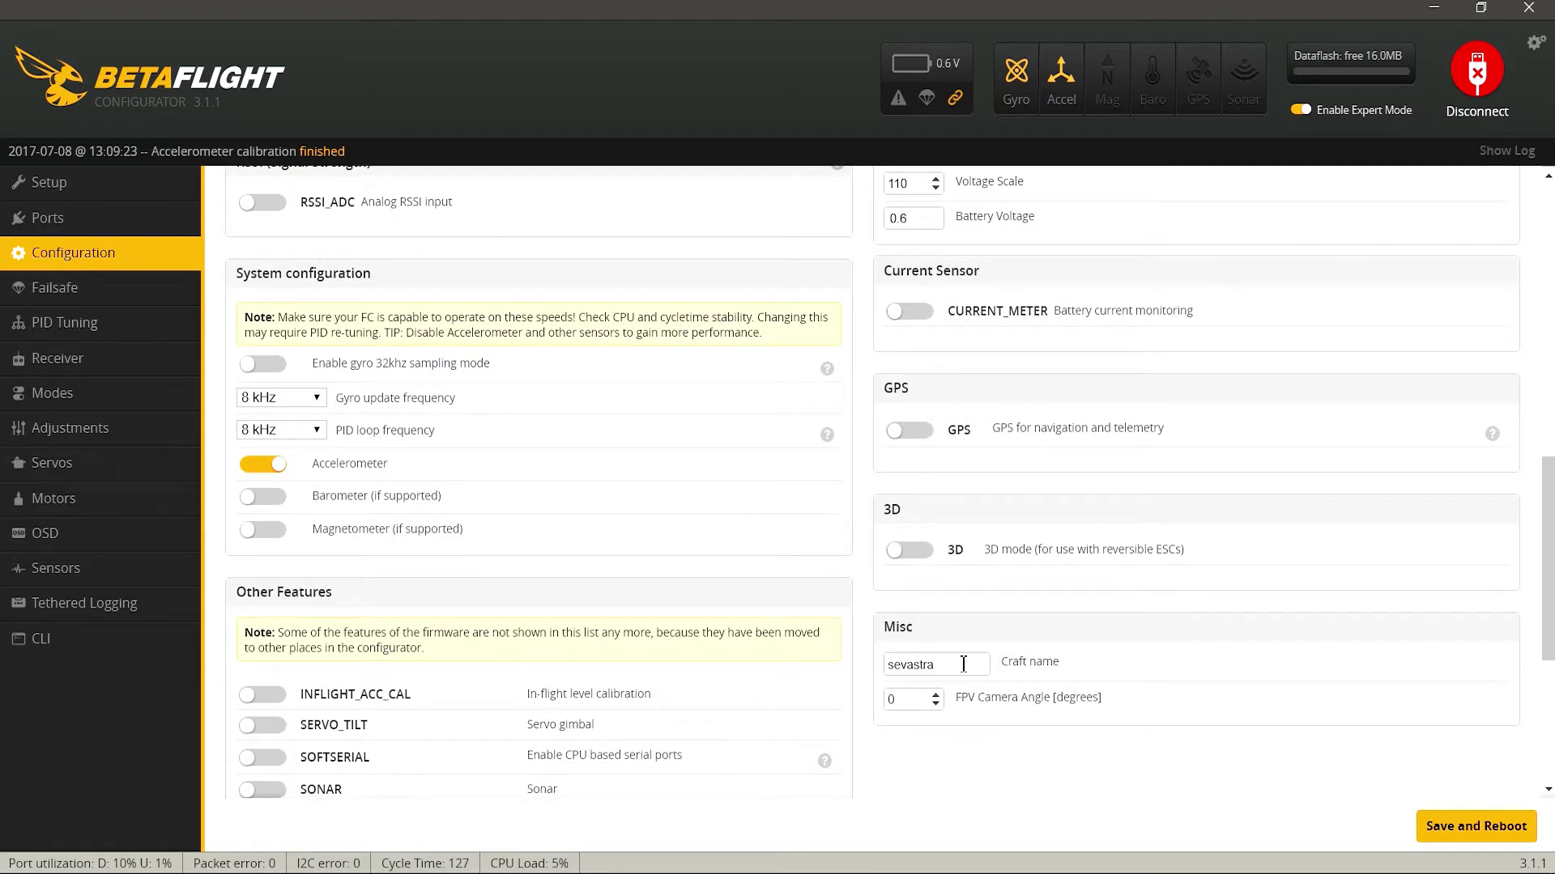
Check the craft name in the Misc settings and open the failsafe settings for review
double_click(921, 666)
left_click(901, 665)
left_click_drag(948, 666, 890, 669)
left_click(911, 668)
left_click(154, 300)
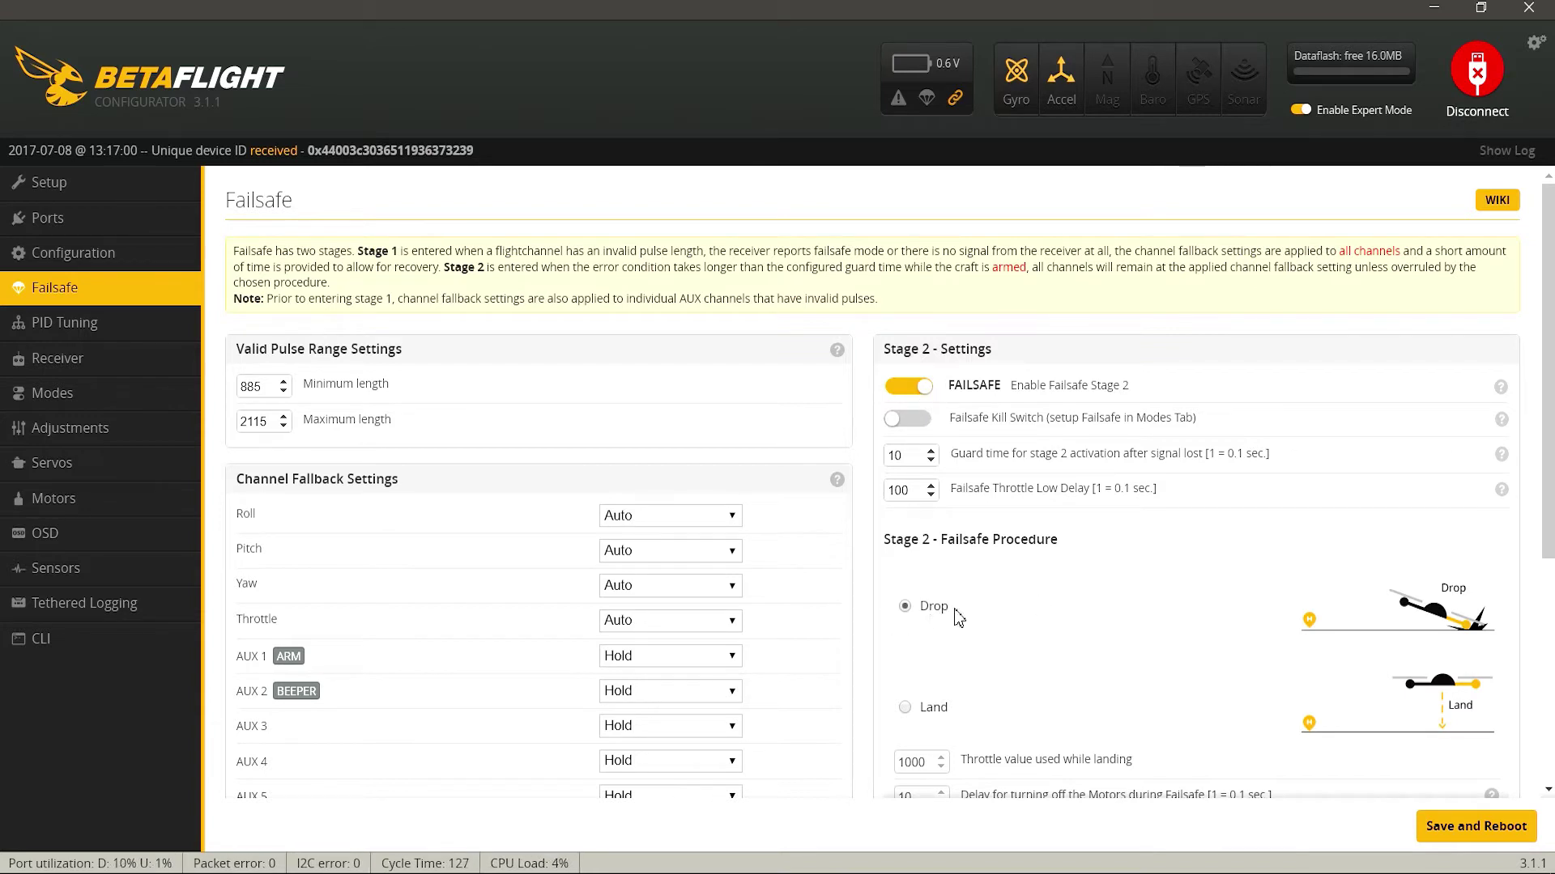
In the PID tuning filter settings, keep both gyro notch filter frequencies and the D Term notch filter frequency at 0, and save
left_click(138, 328)
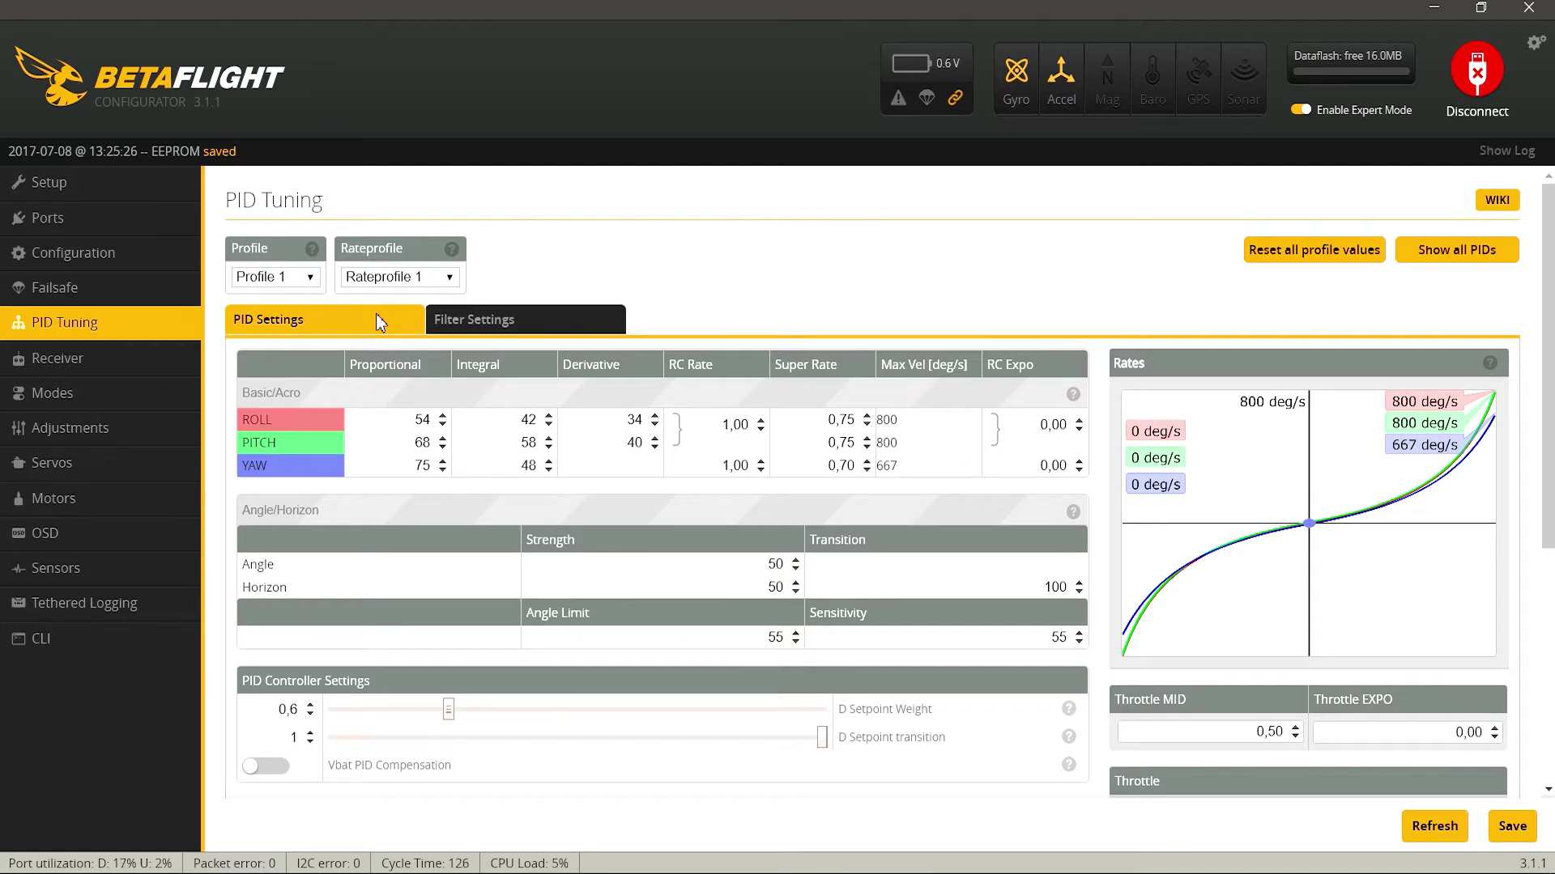
left_click(468, 323)
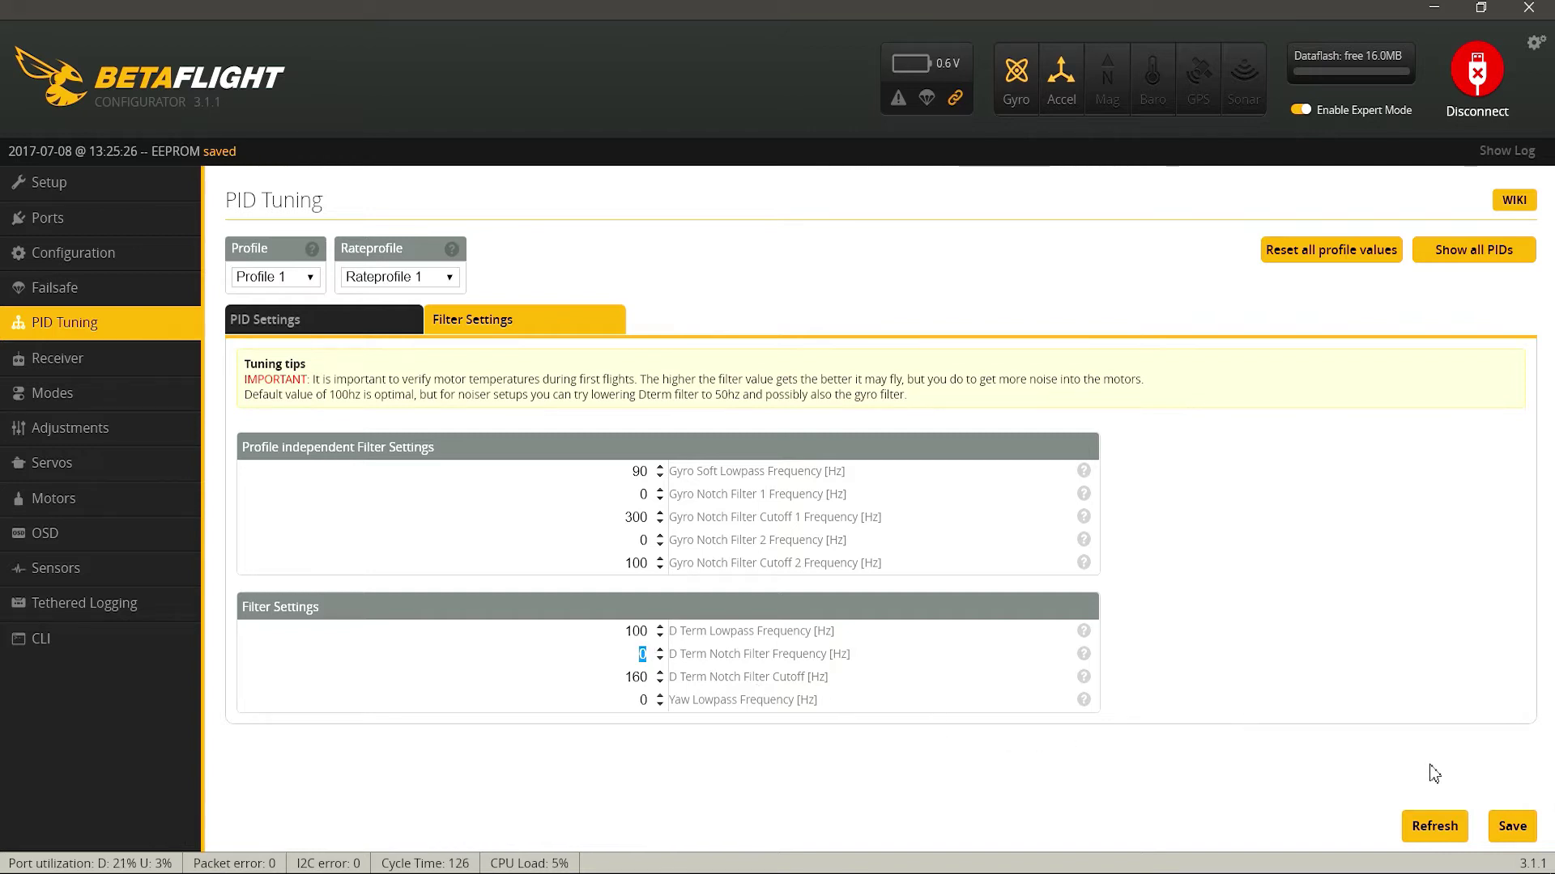
left_click(1511, 826)
Examine the receiver channel values and the available channel map choices
left_click(53, 365)
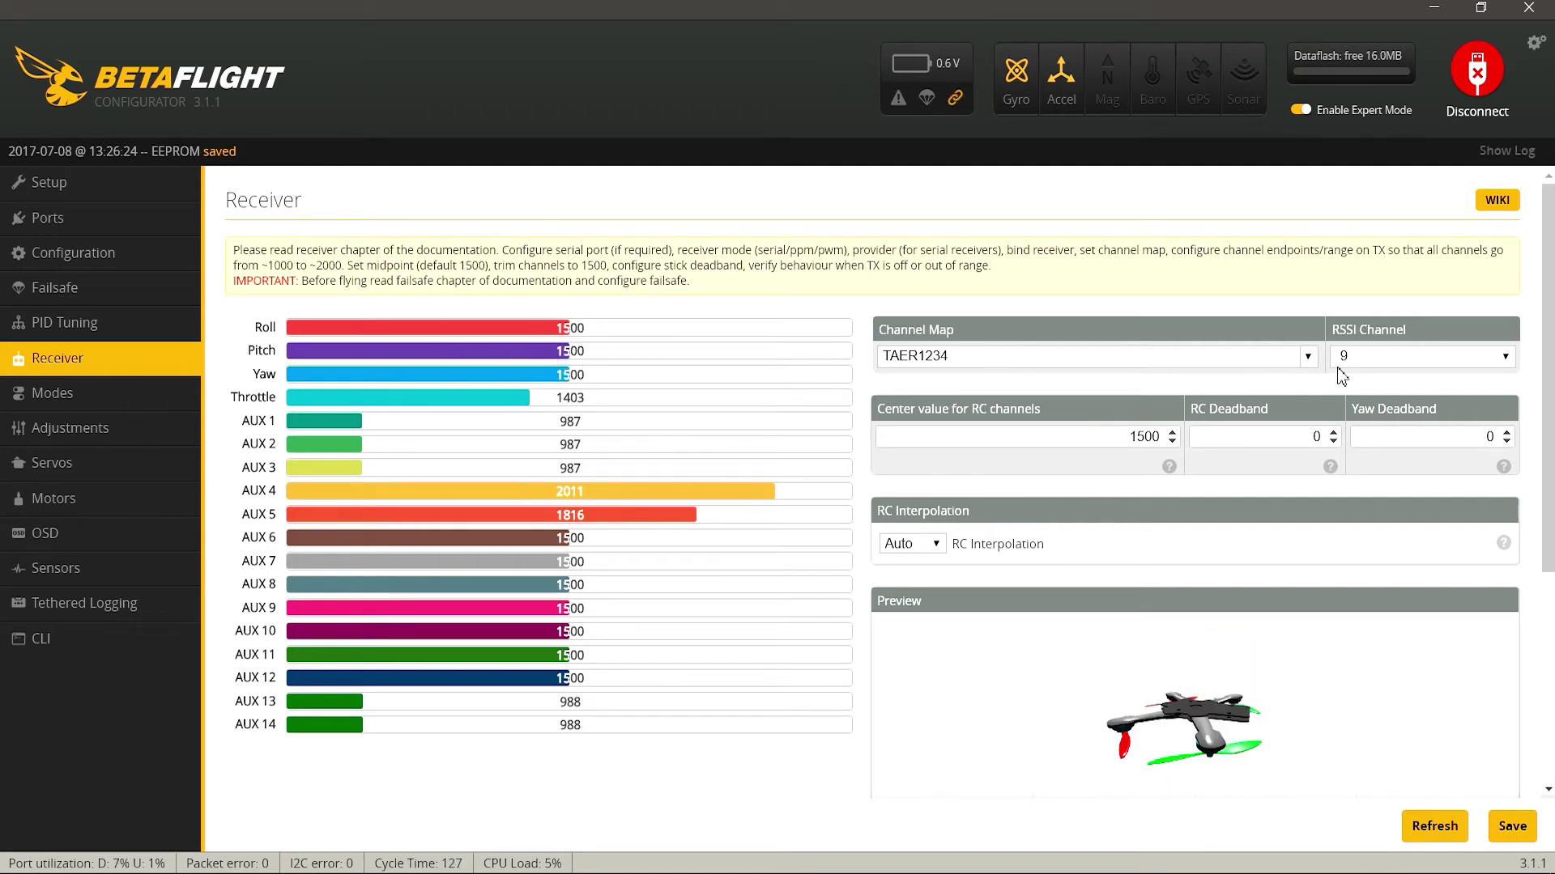
left_click(1312, 362)
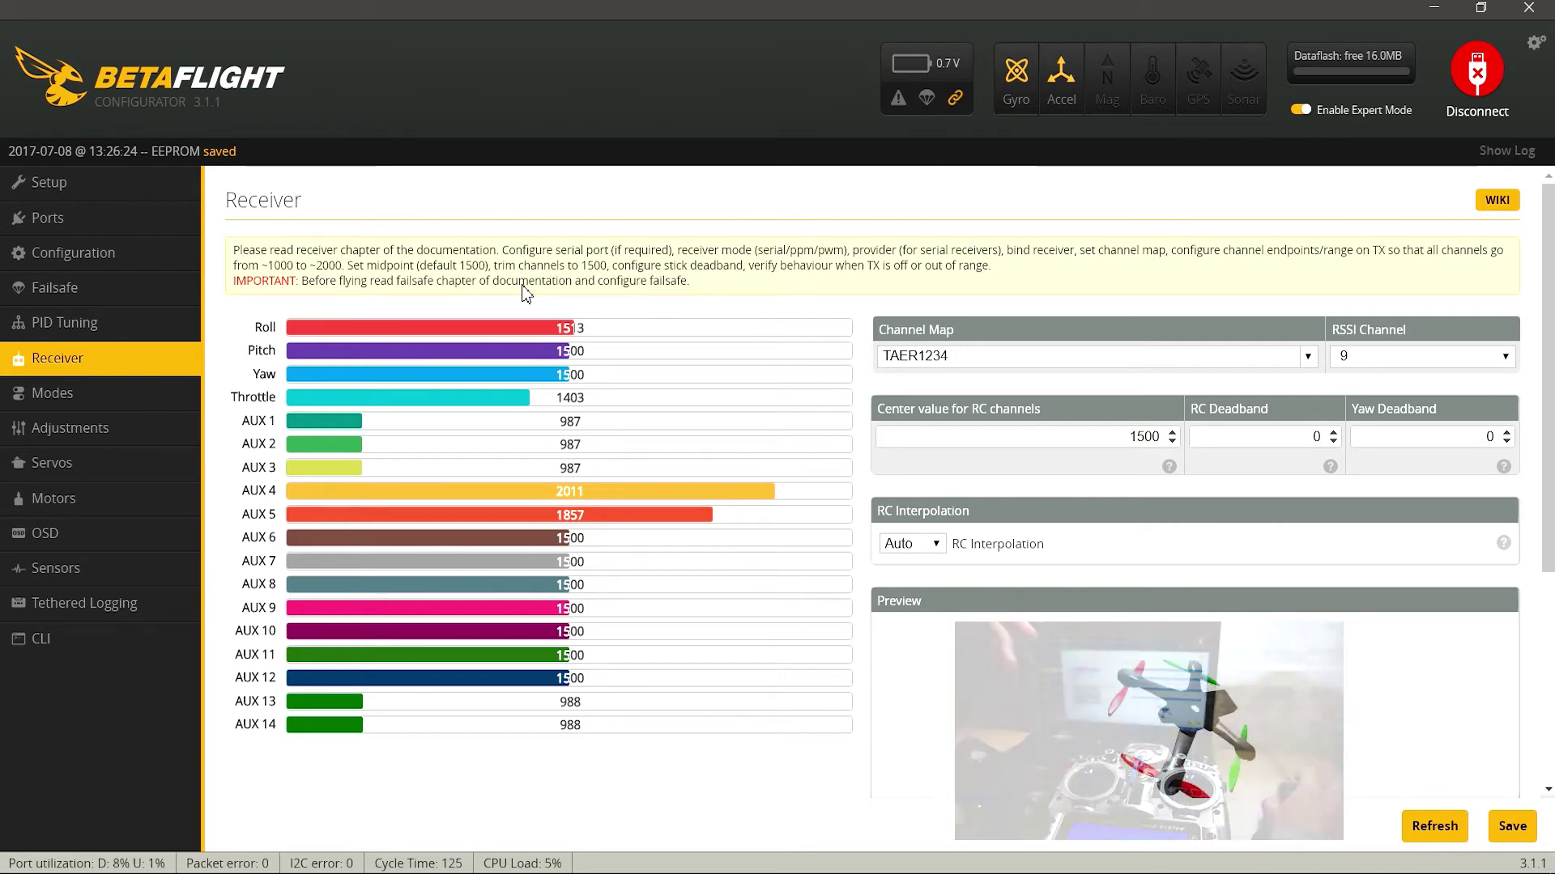
Switch to the text editor note and copy the four rxrange commands for channels 0 to 3 with range 987 2011
key("alt+Tab")
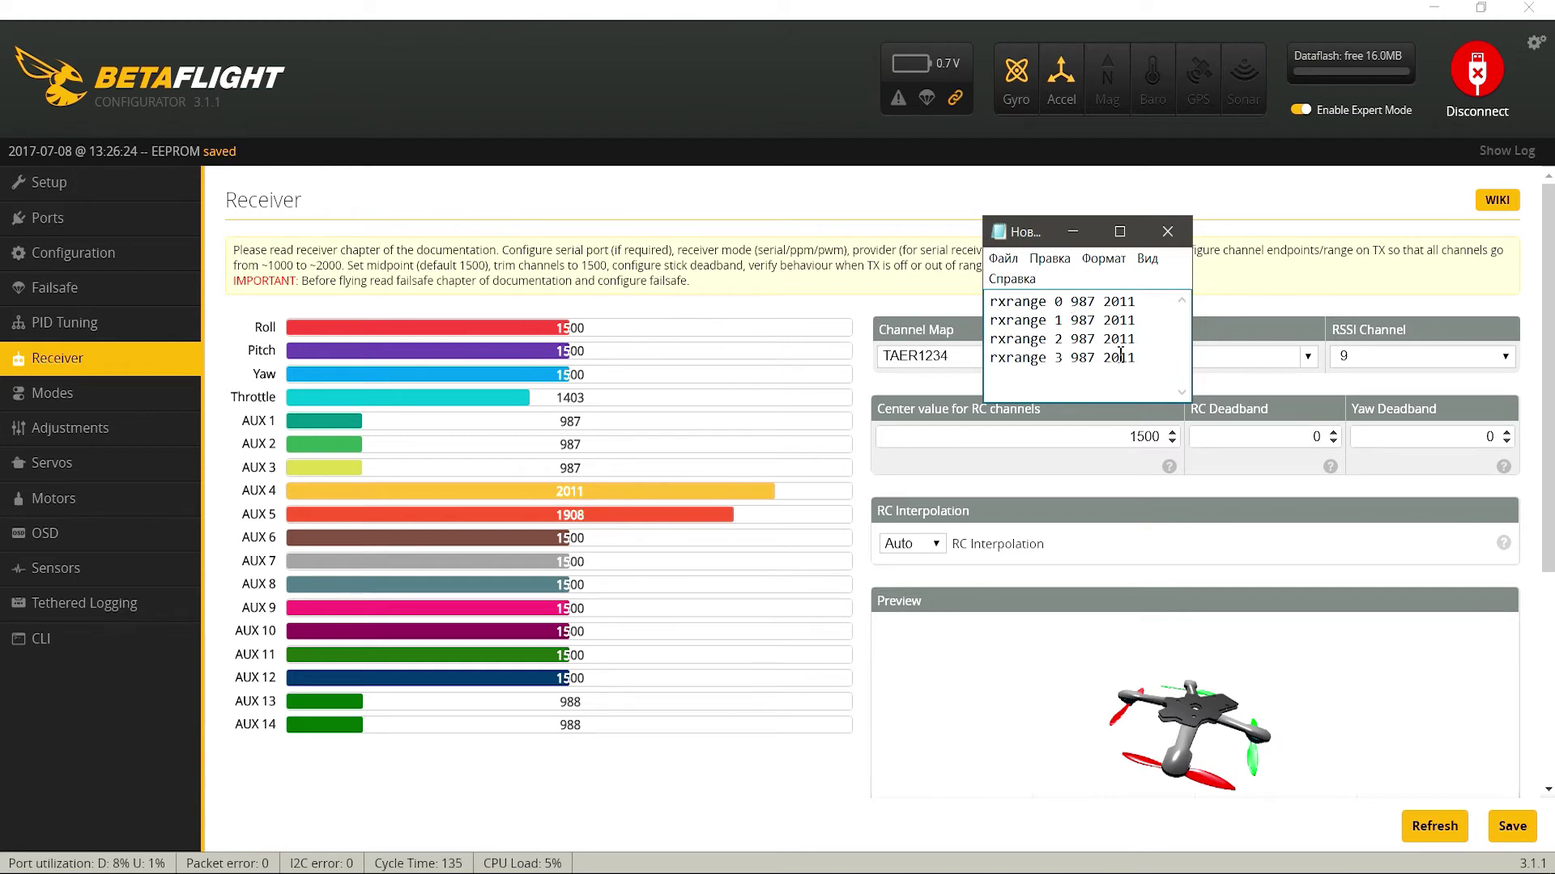
left_click_drag(1136, 358, 991, 302)
right_click(1022, 330)
left_click(1061, 387)
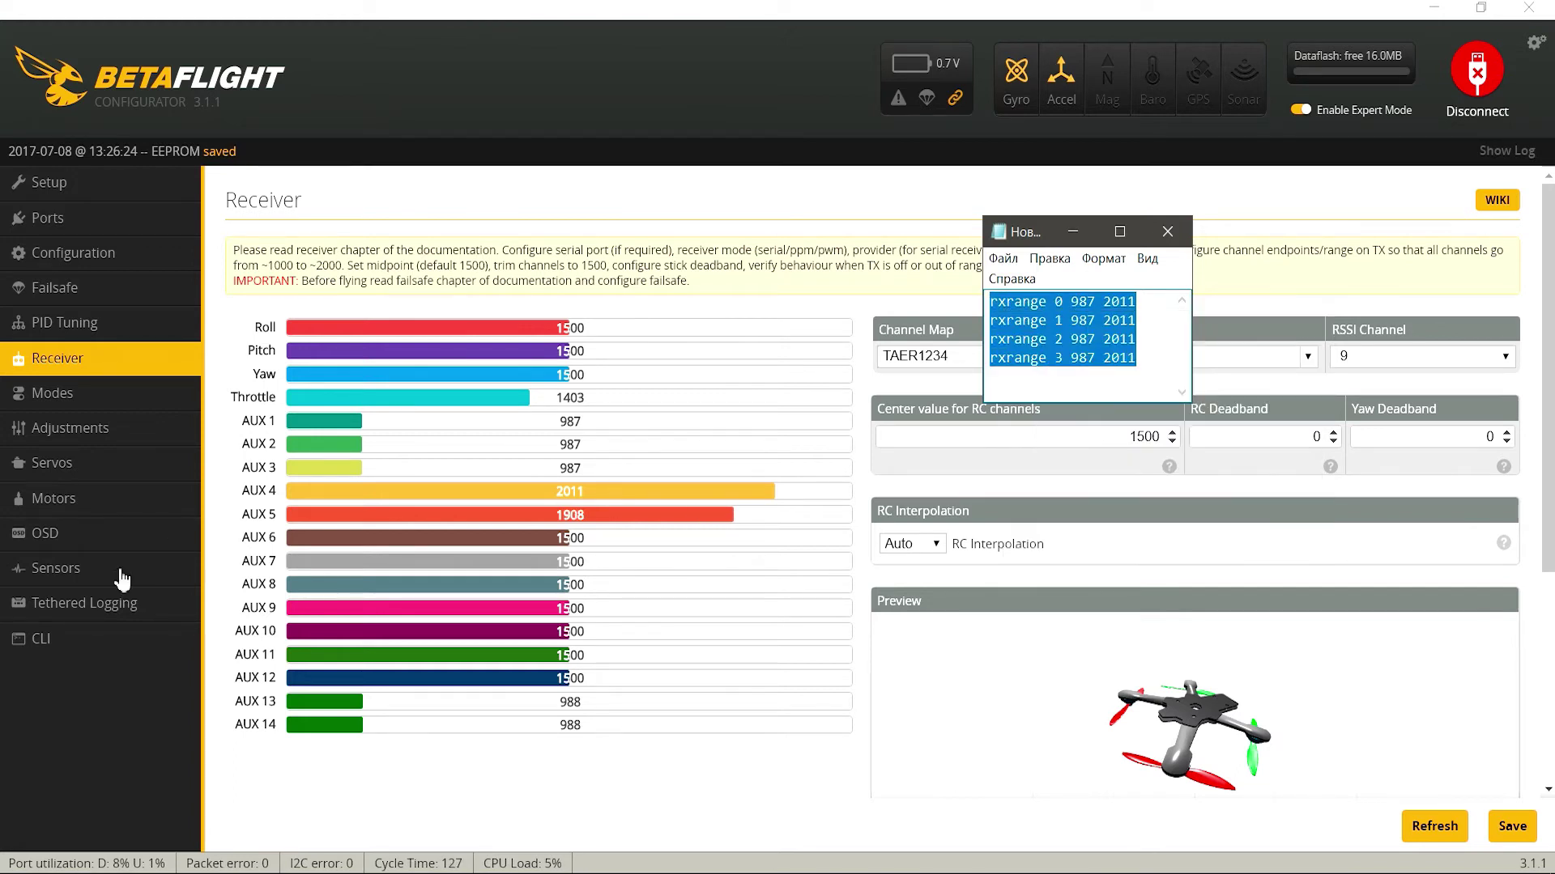
Paste the copied rxrange commands into the Betaflight CLI, run them, and store them with the save command
left_click(64, 640)
right_click(334, 801)
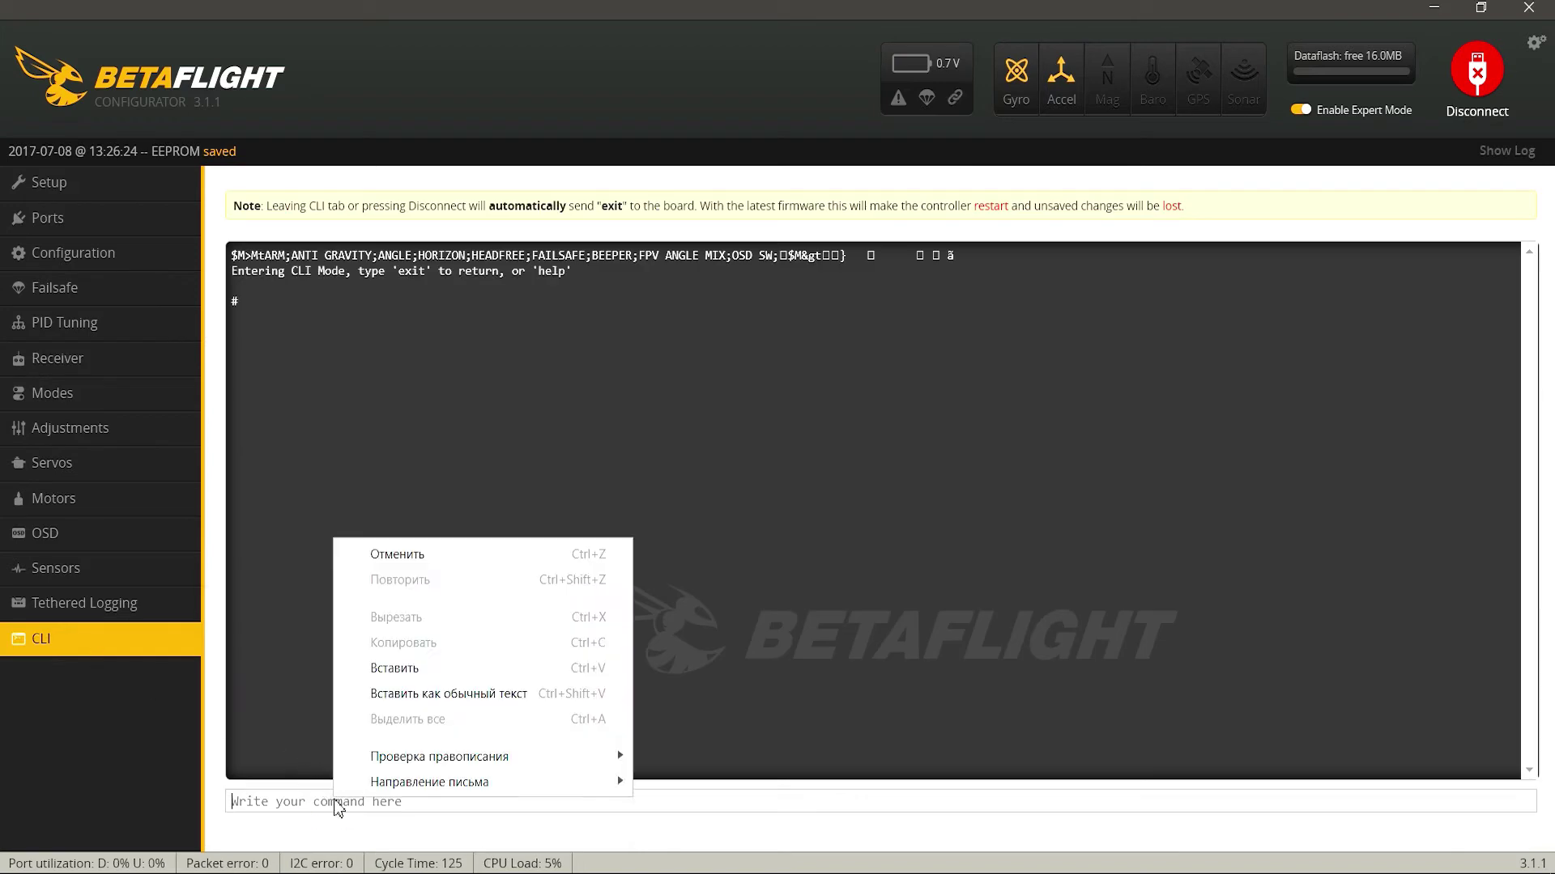
left_click(395, 668)
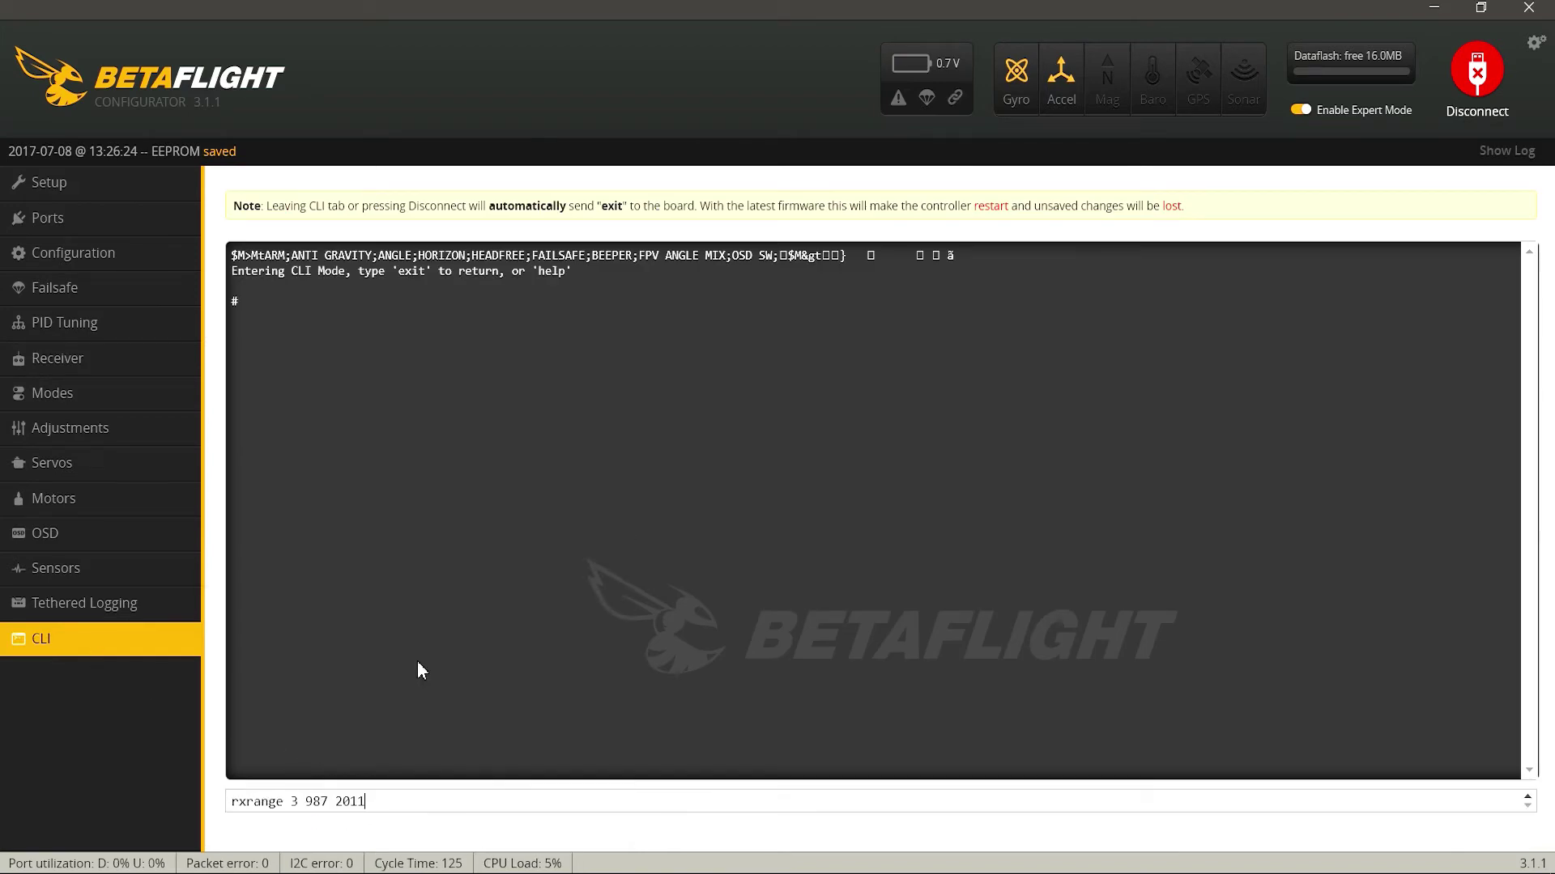
key("Return")
type("save")
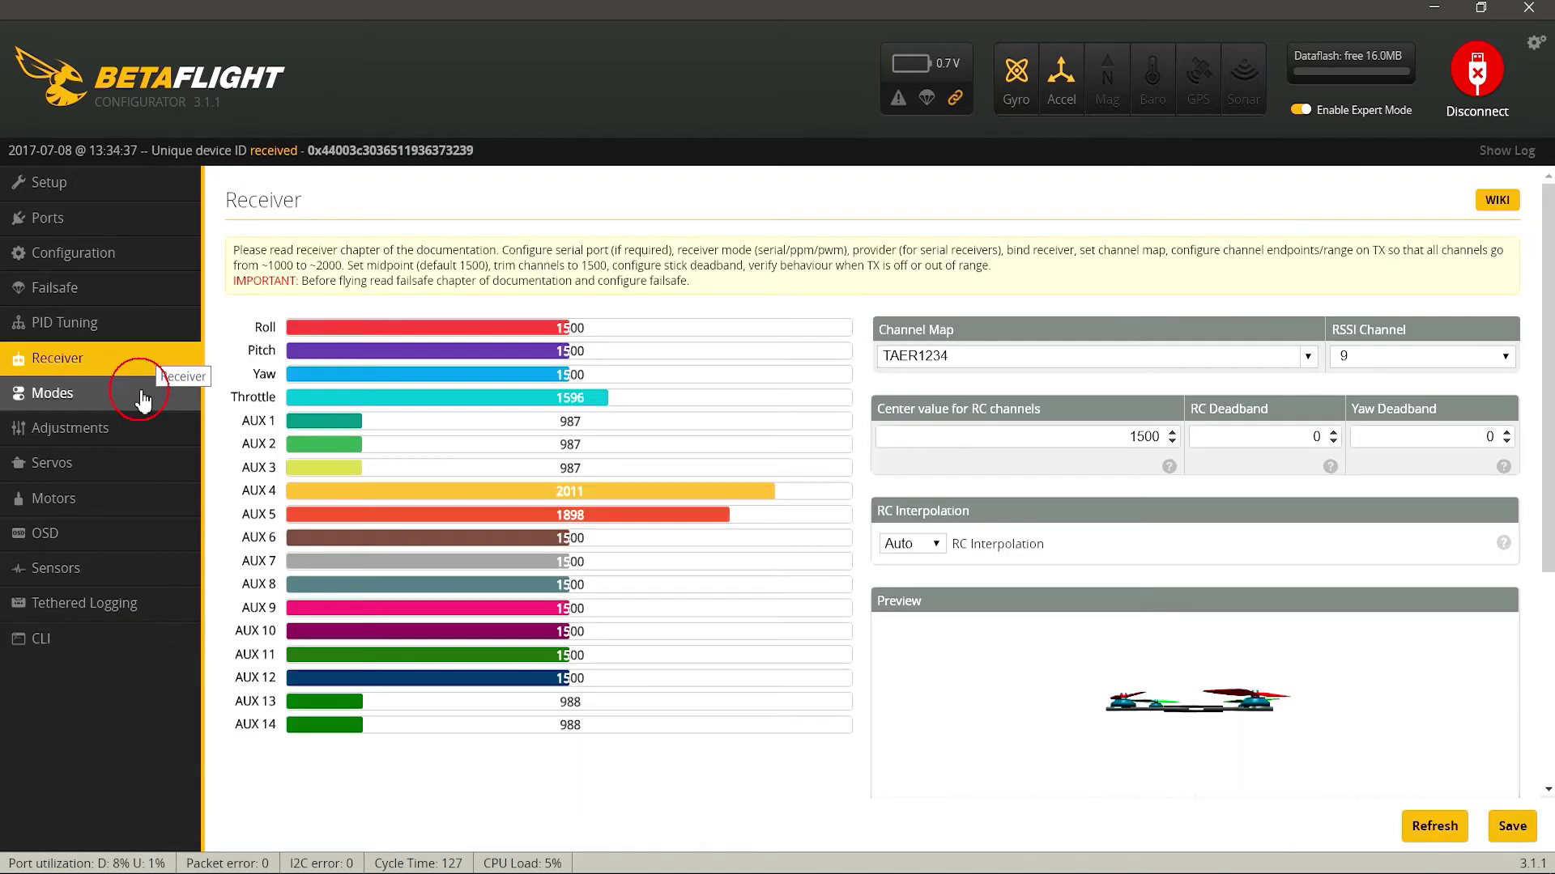
Review the switch assignments and ranges of the ARM and BEEPER modes
left_click(141, 394)
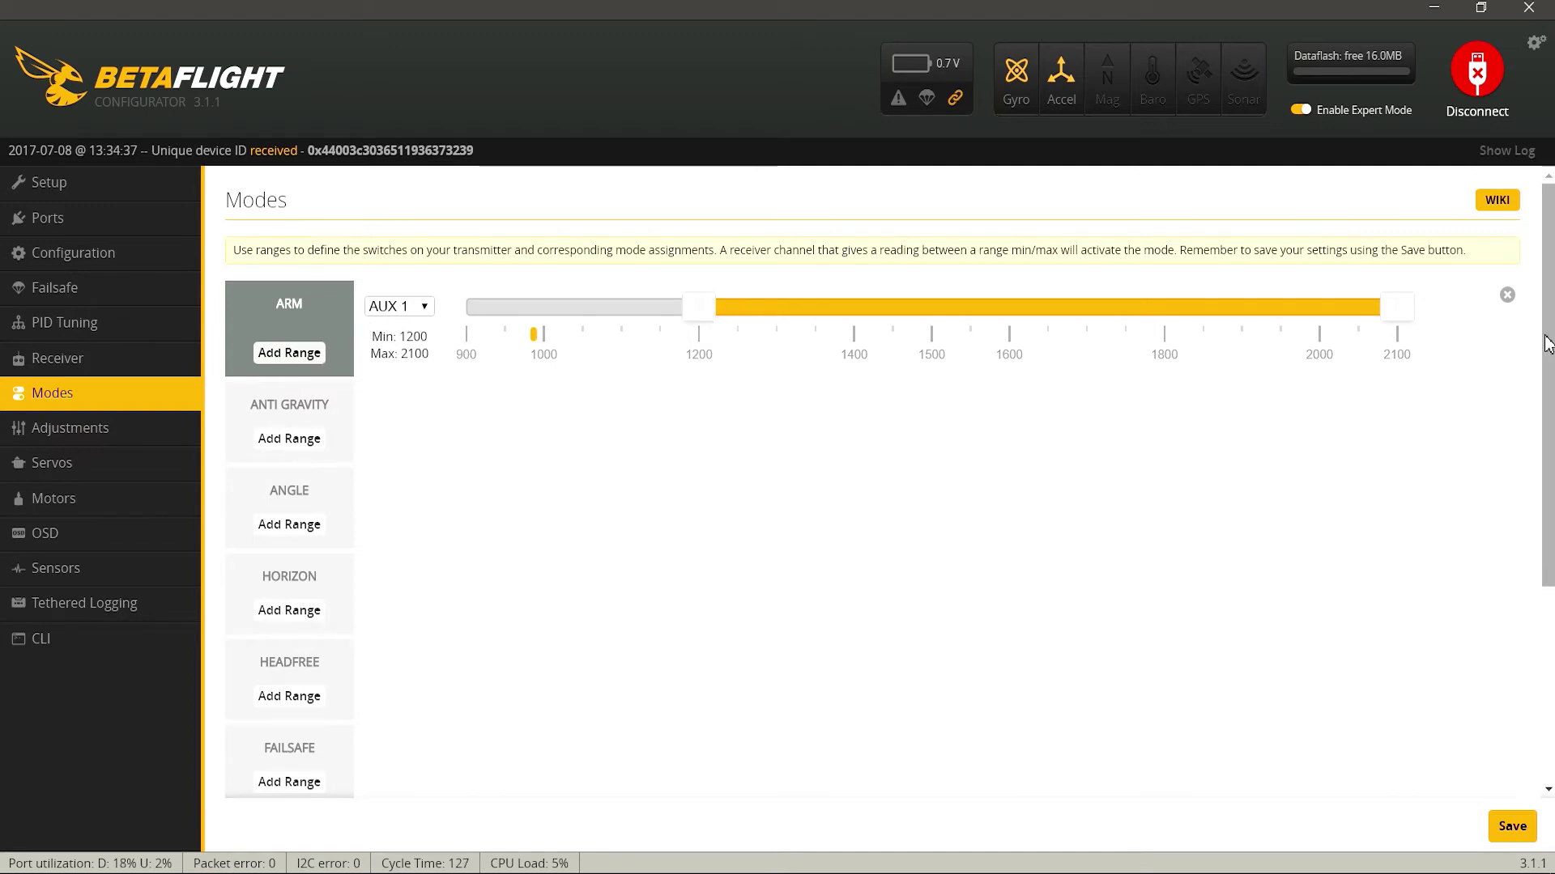
scroll(1547, 347, "down", 4)
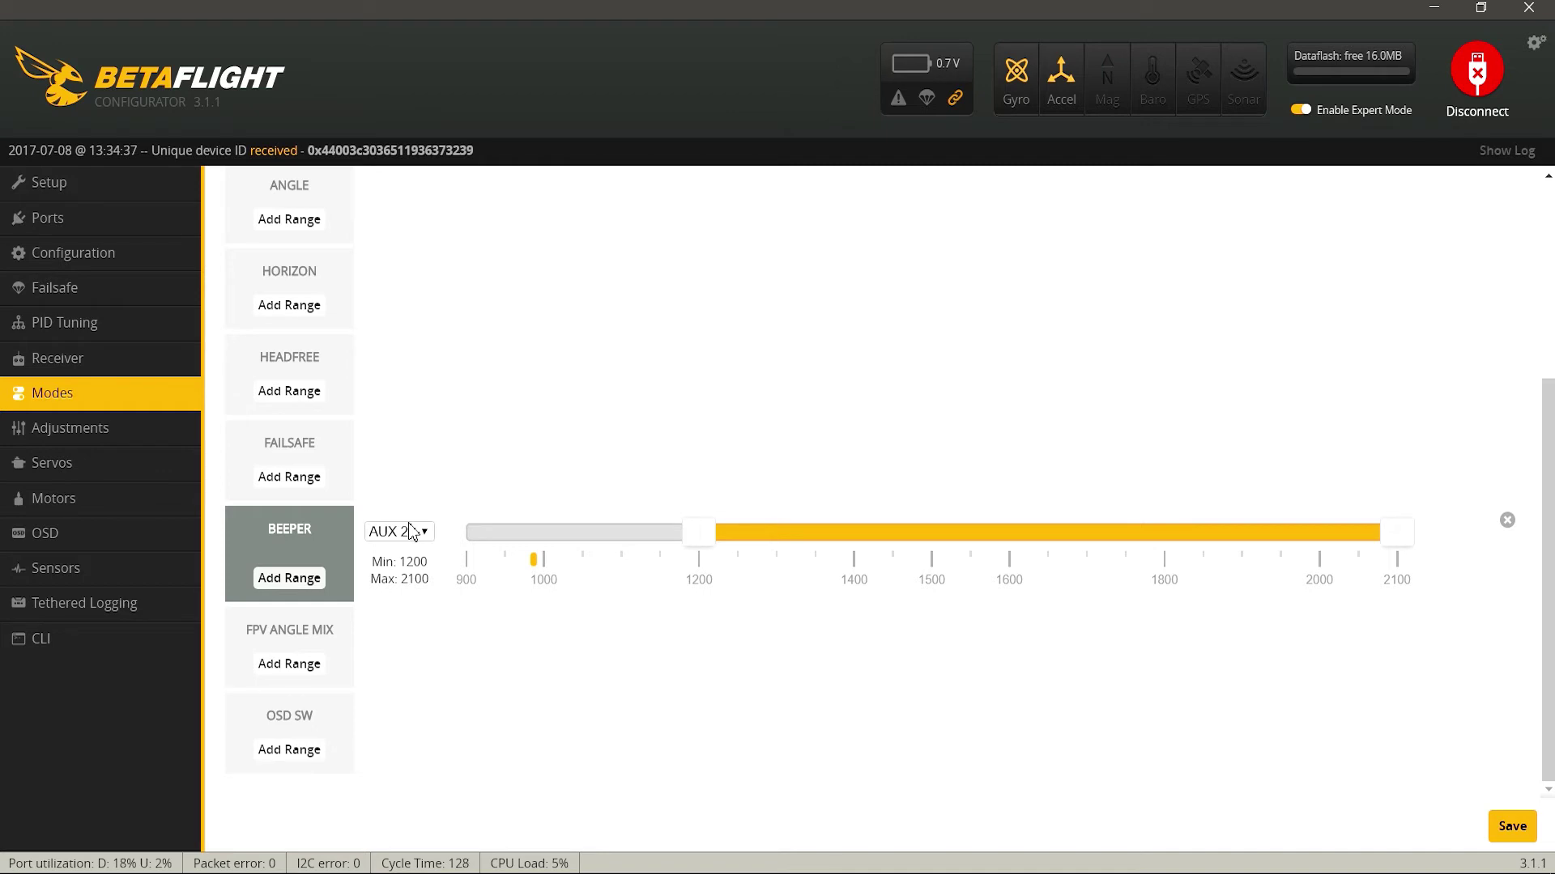
Enable motor control in motor test mode and check the individual sliders for motors 1 to 4
left_click(127, 495)
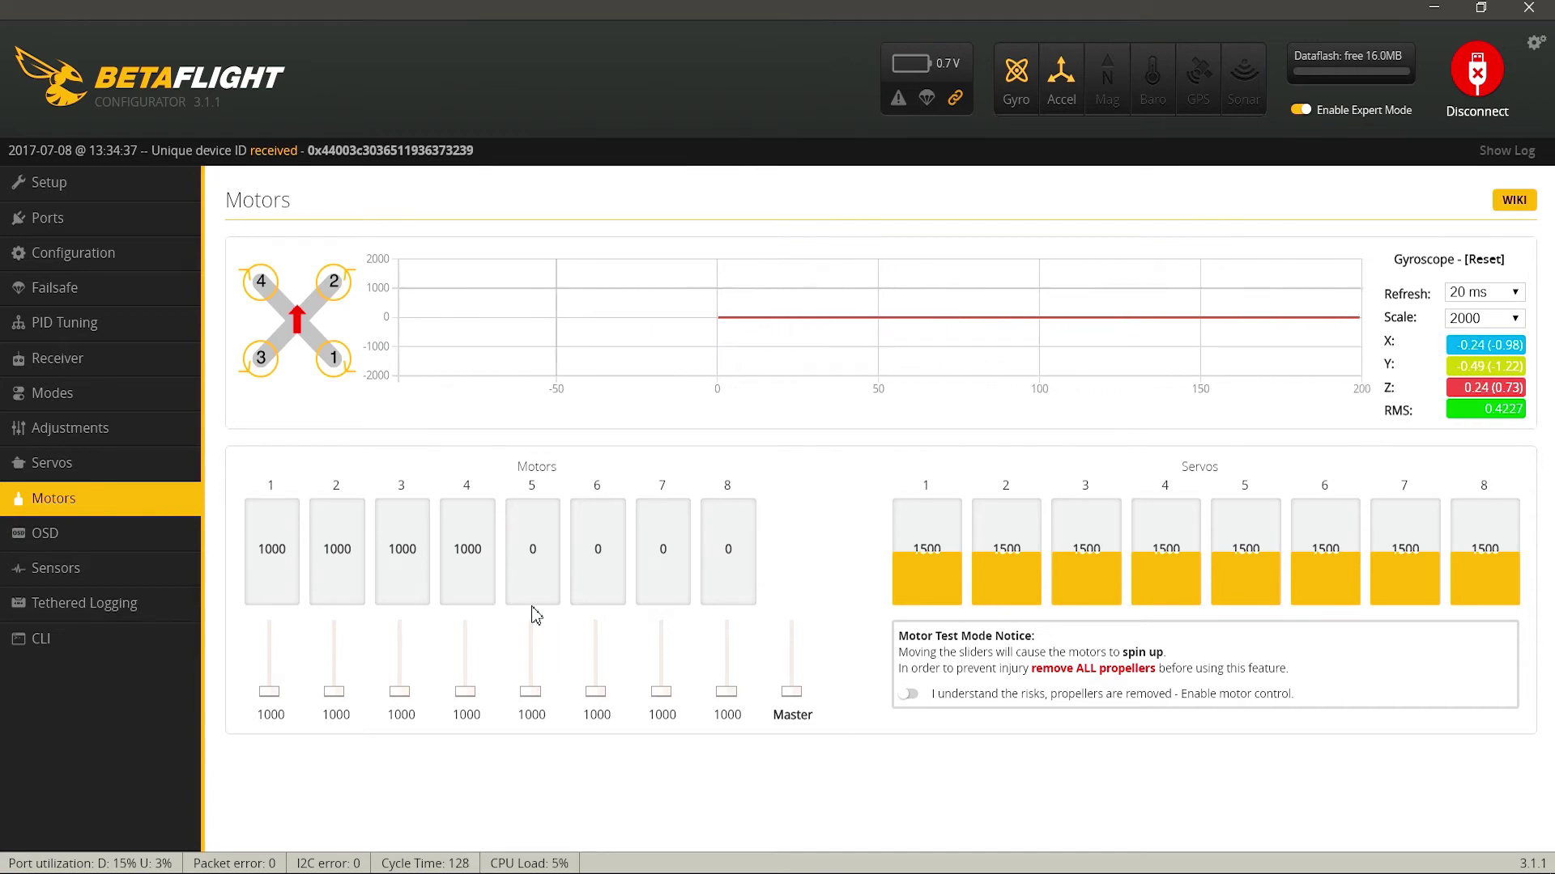
left_click(908, 694)
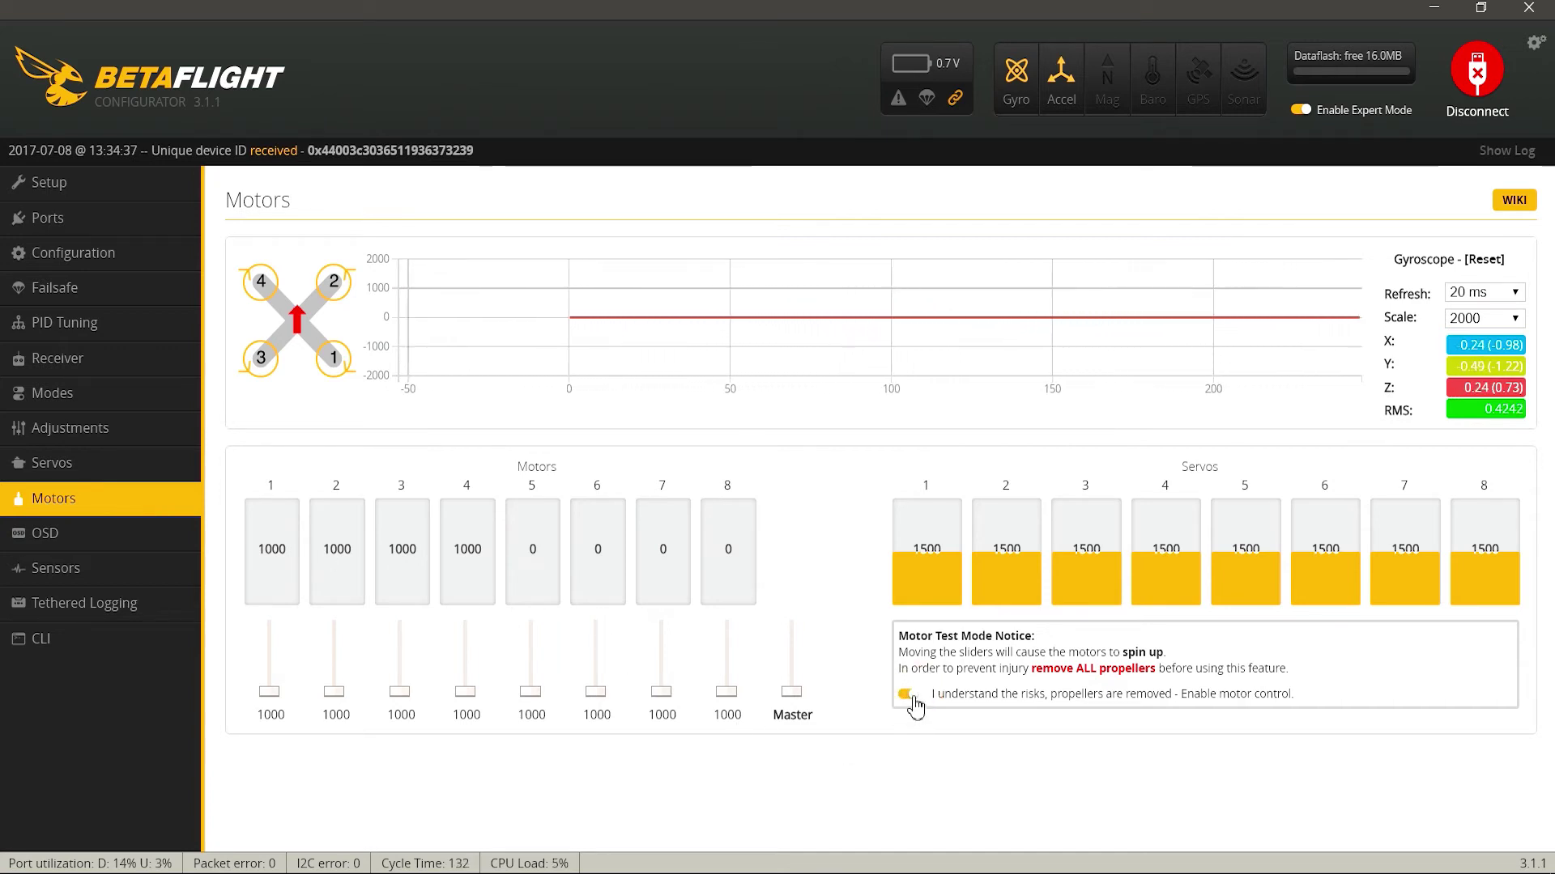
left_click_drag(270, 692, 273, 711)
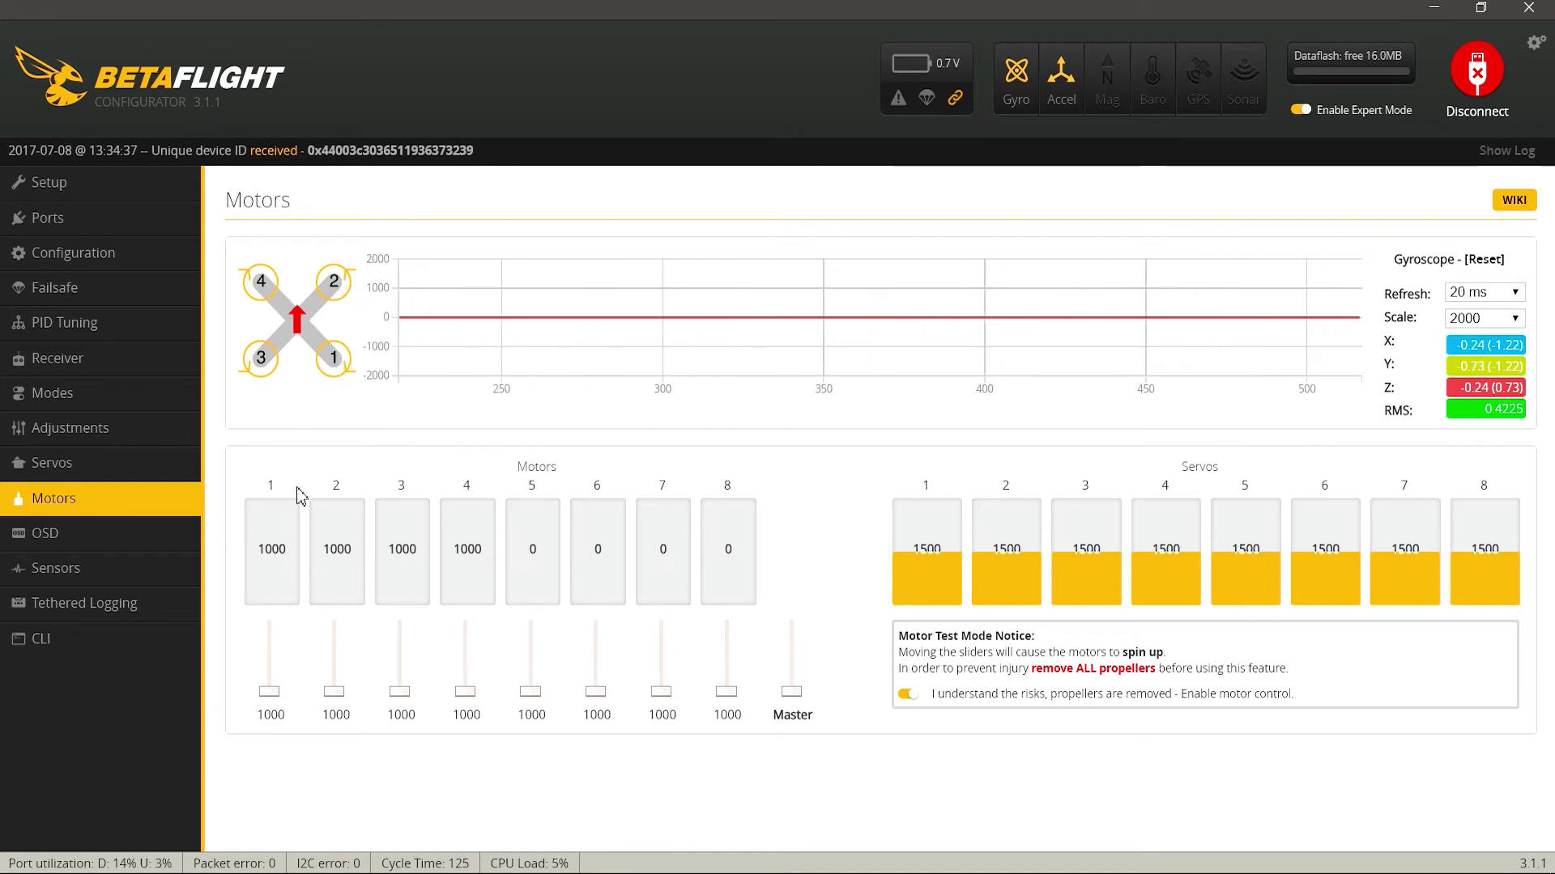
left_click_drag(335, 692, 471, 694)
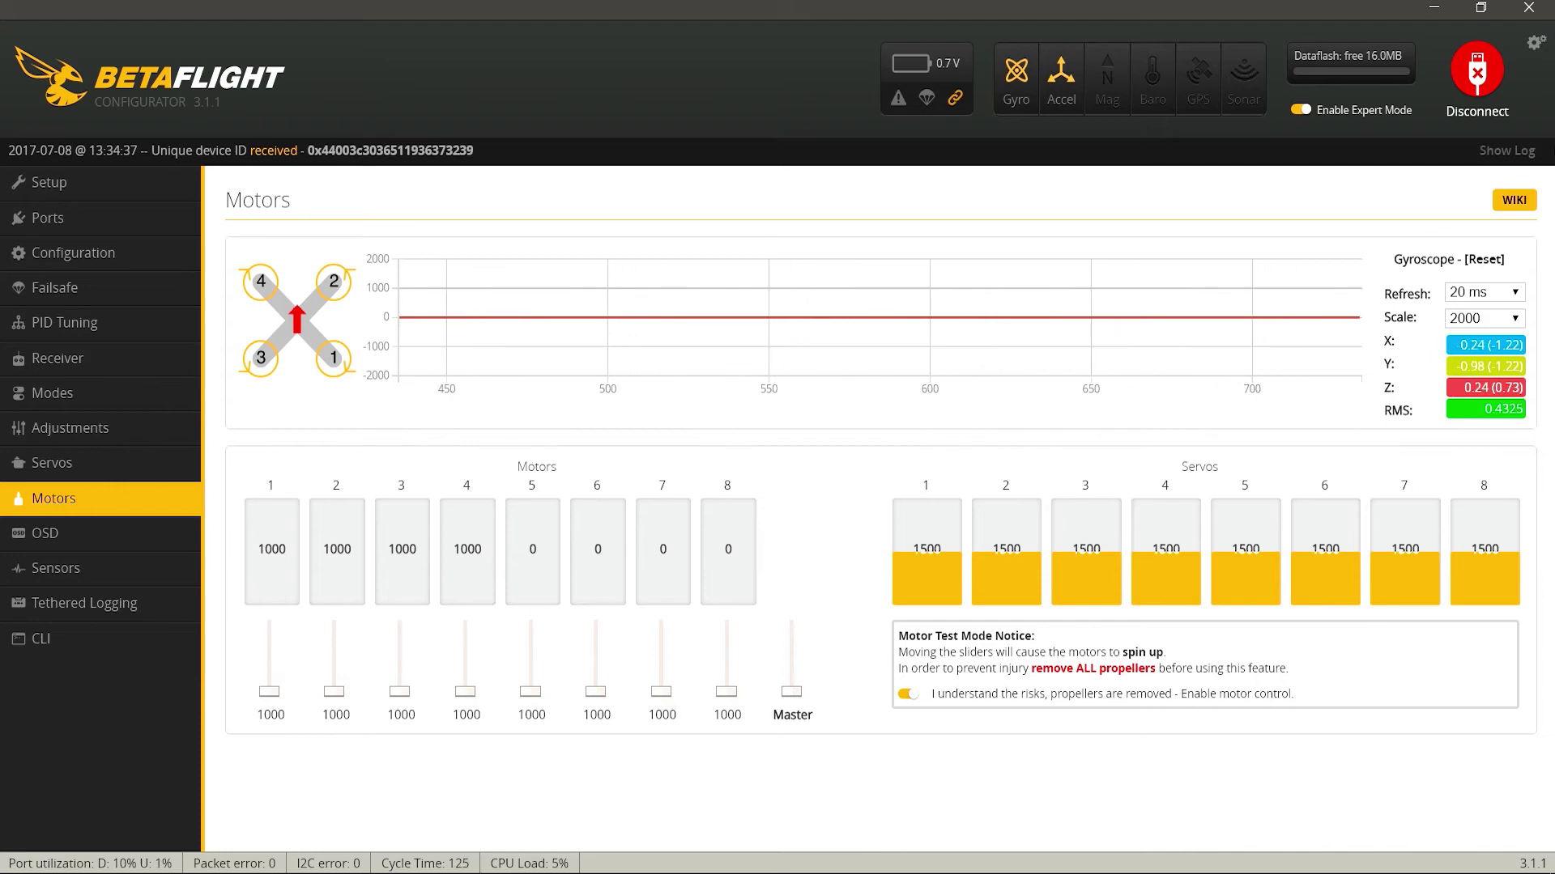
Disconnect the flight controller, switch to BLHeli Configurator, connect on COM5 and read the ESC setup
left_click(1494, 87)
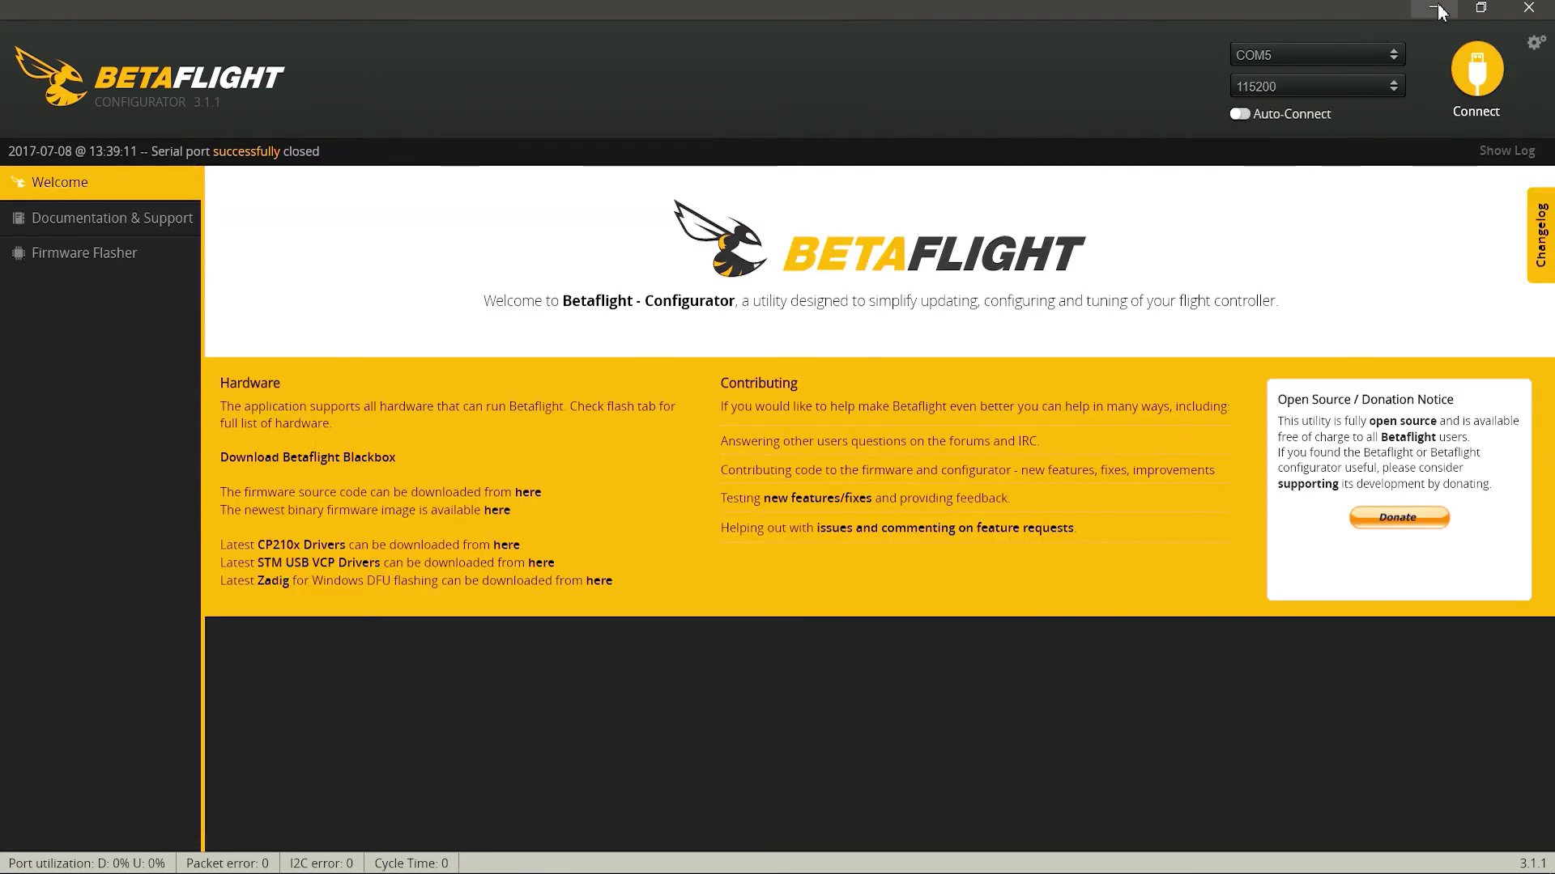
left_click(1438, 10)
double_click(260, 27)
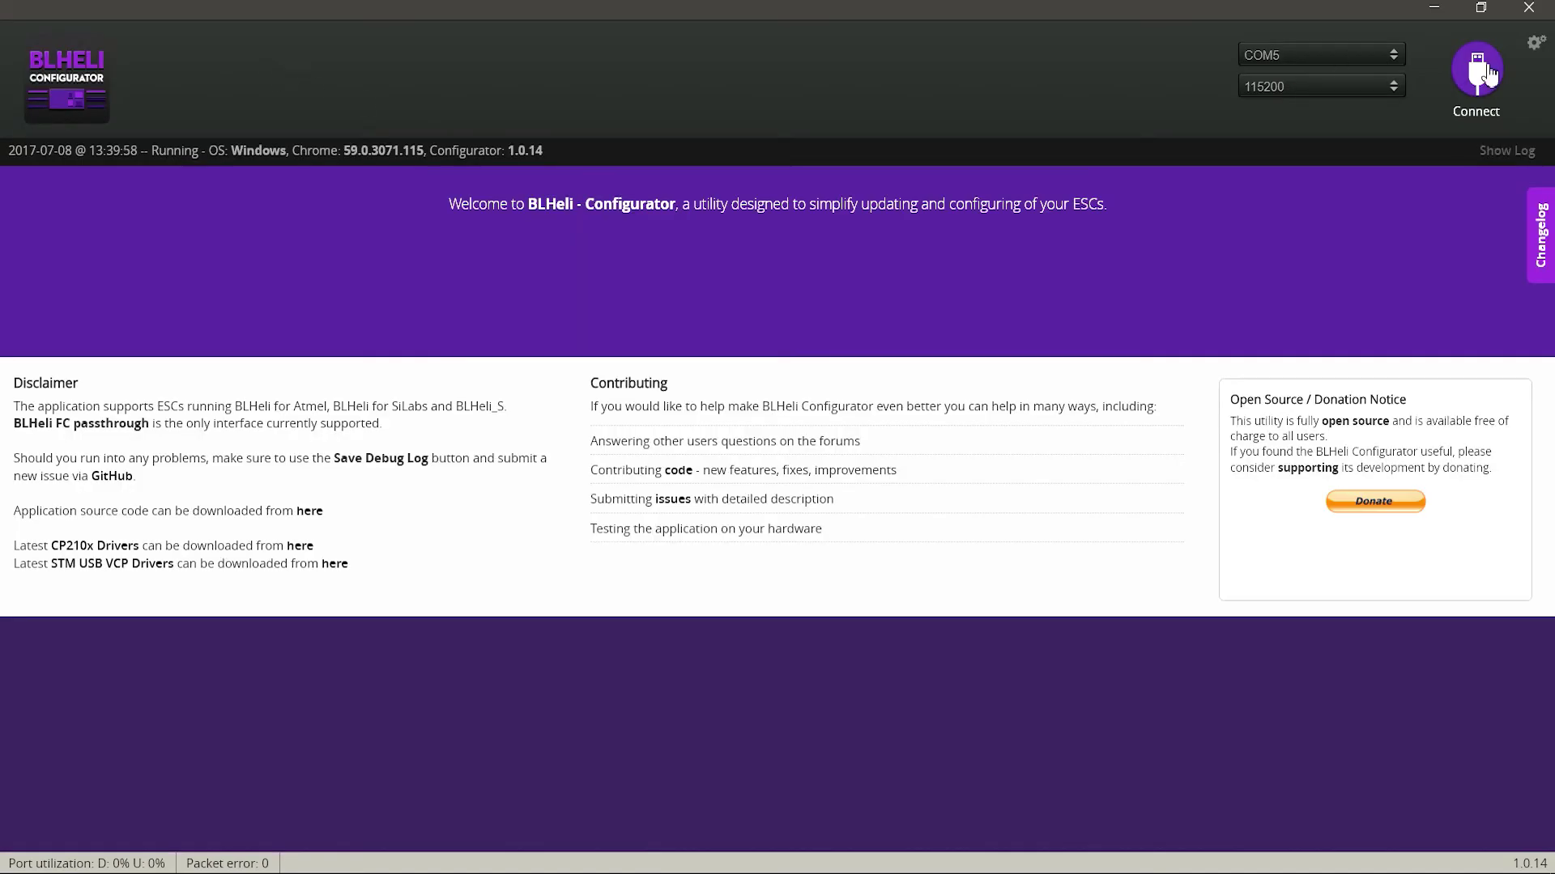
left_click(1488, 71)
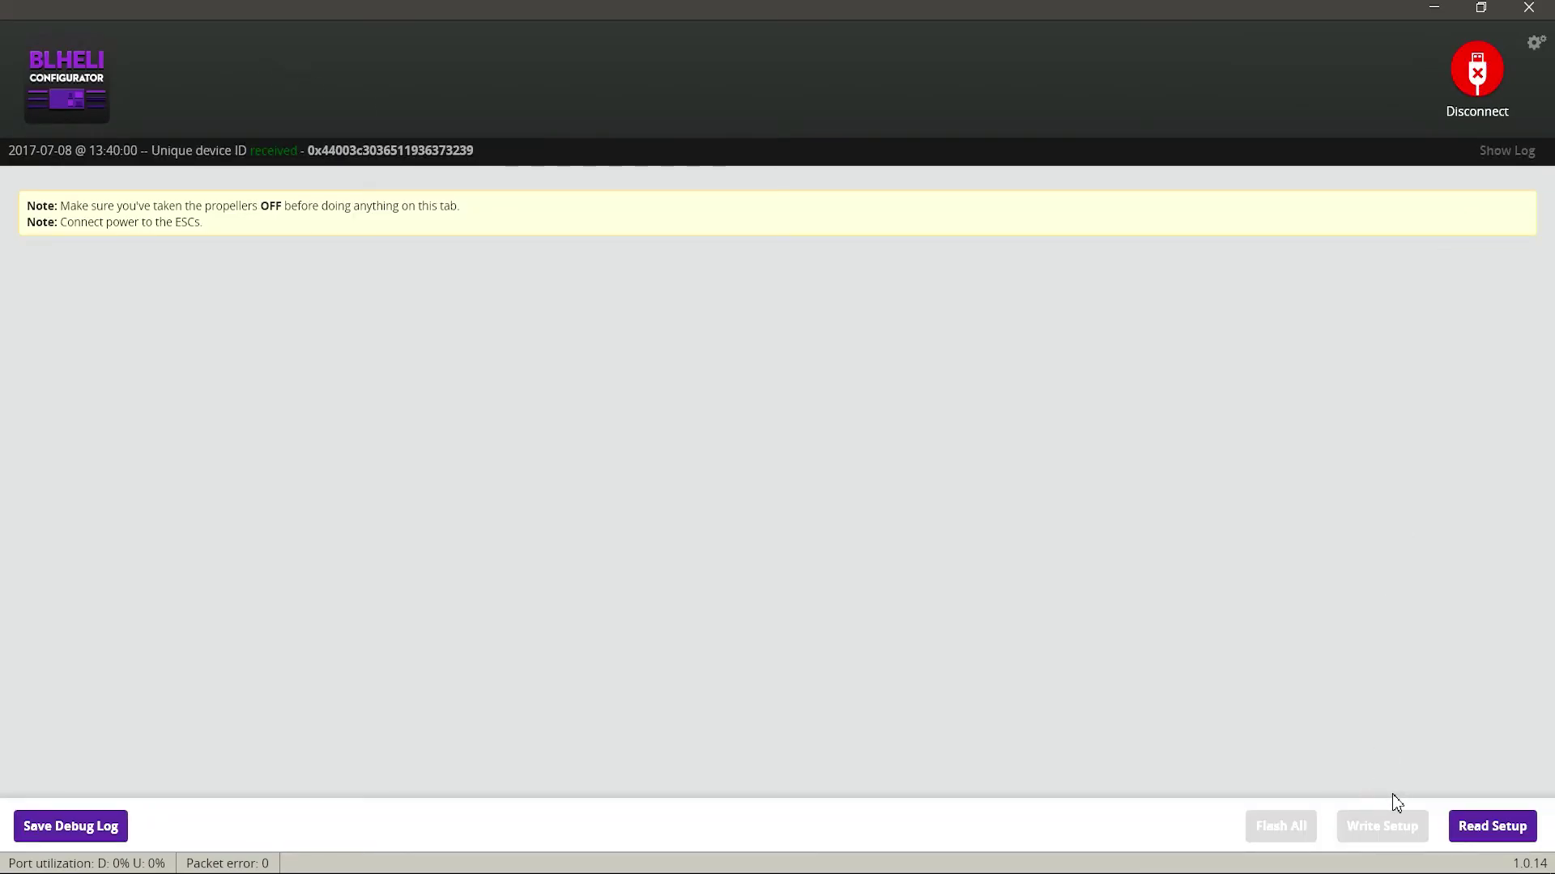
left_click(1462, 822)
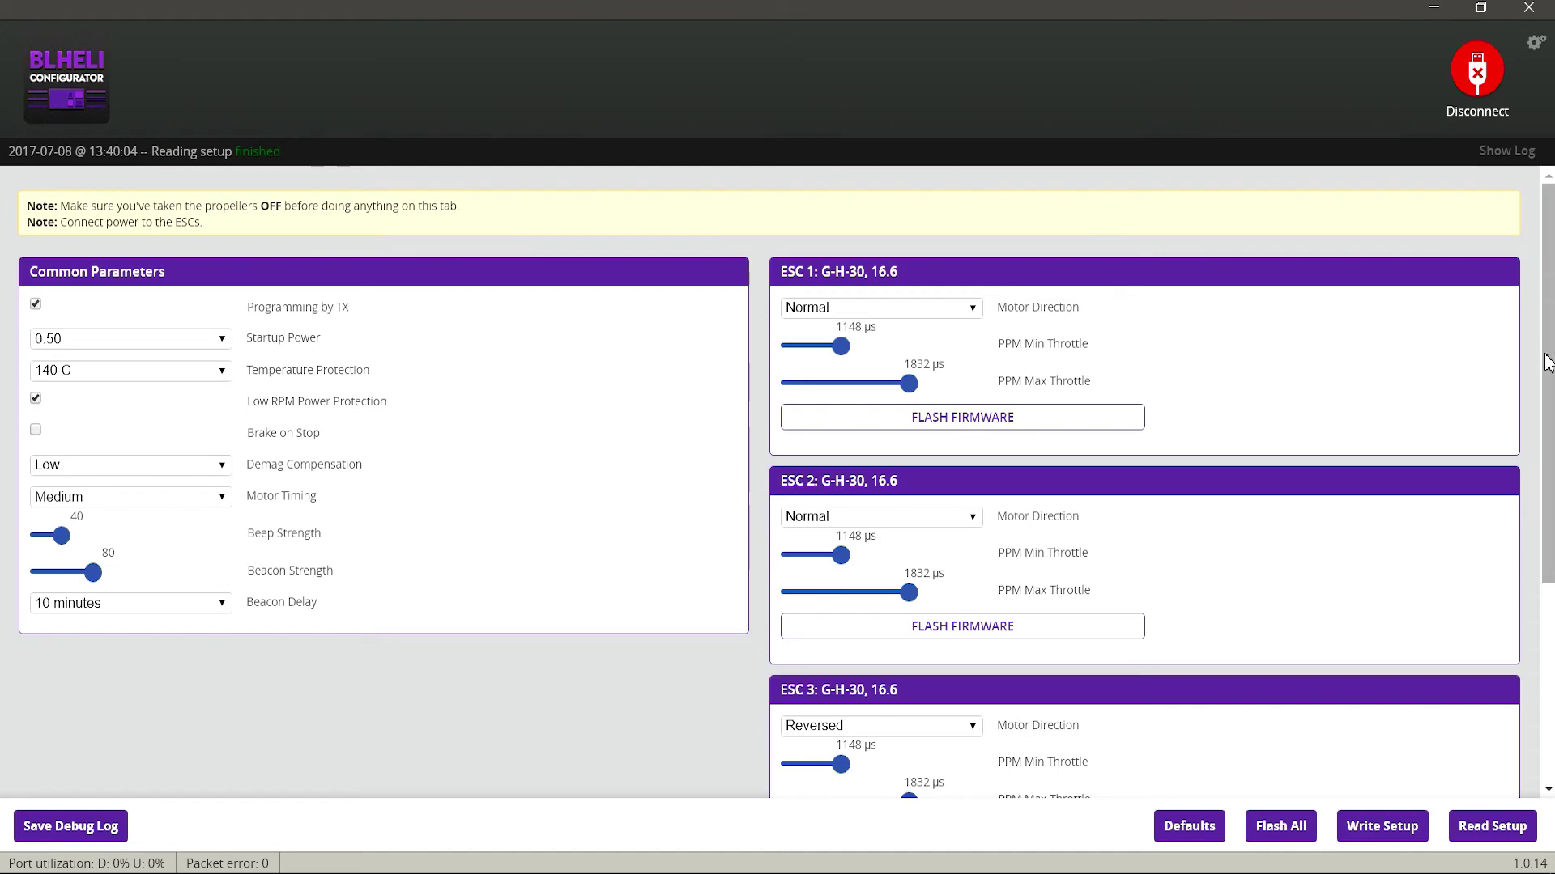
Examine the settings of ESC 1 to 4, comparing each Motor Direction and its available options
scroll(1550, 486, "down", 1)
scroll(1548, 486, "down", 3)
left_click_drag(1546, 457, 1537, 316)
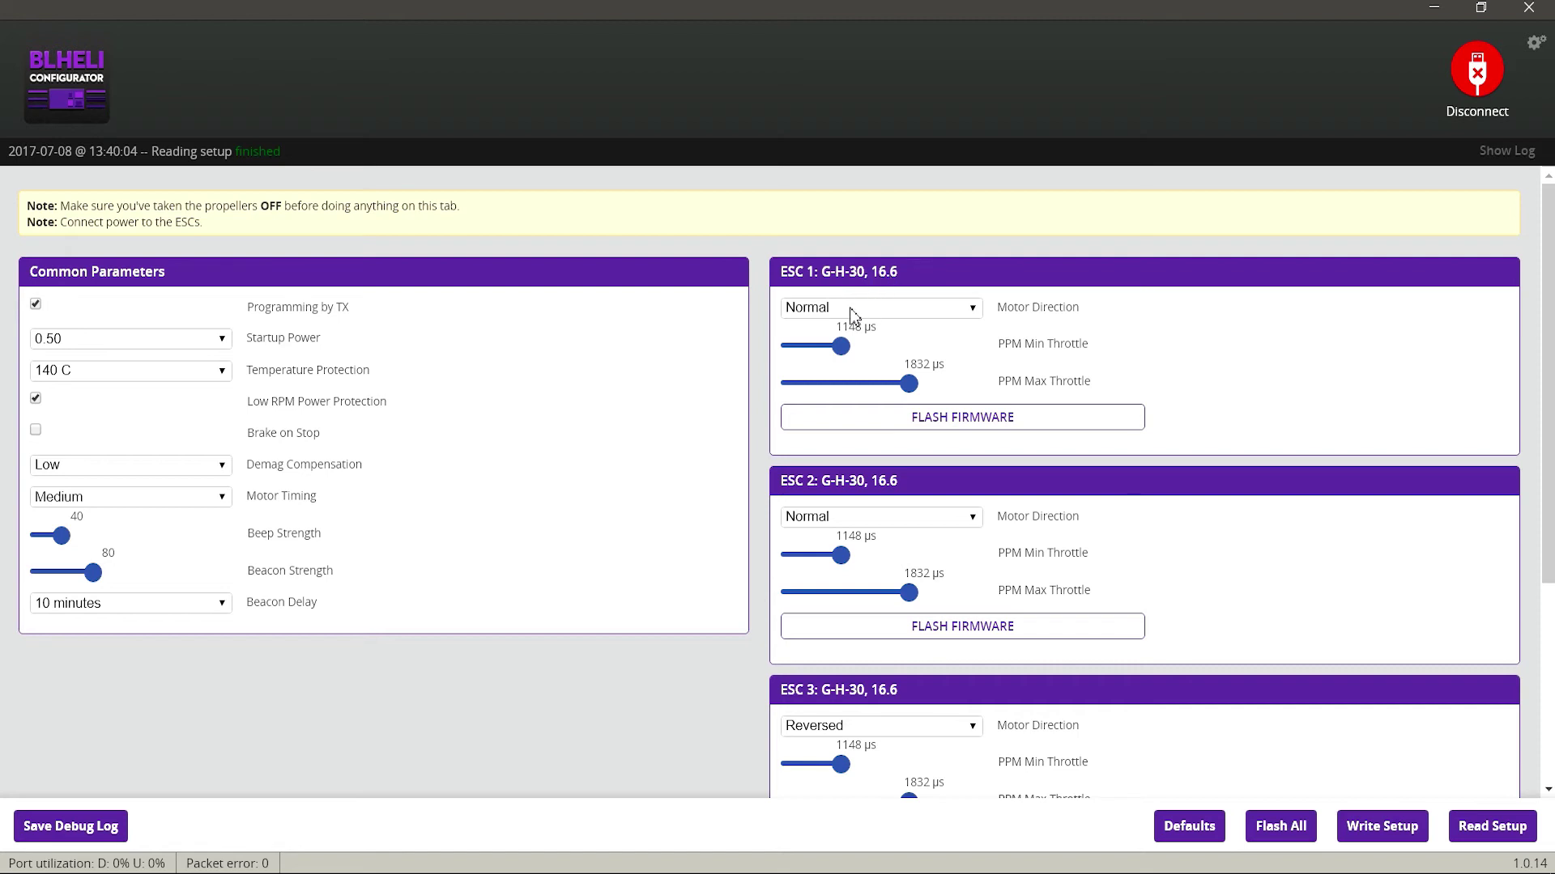
left_click(822, 309)
left_click(822, 310)
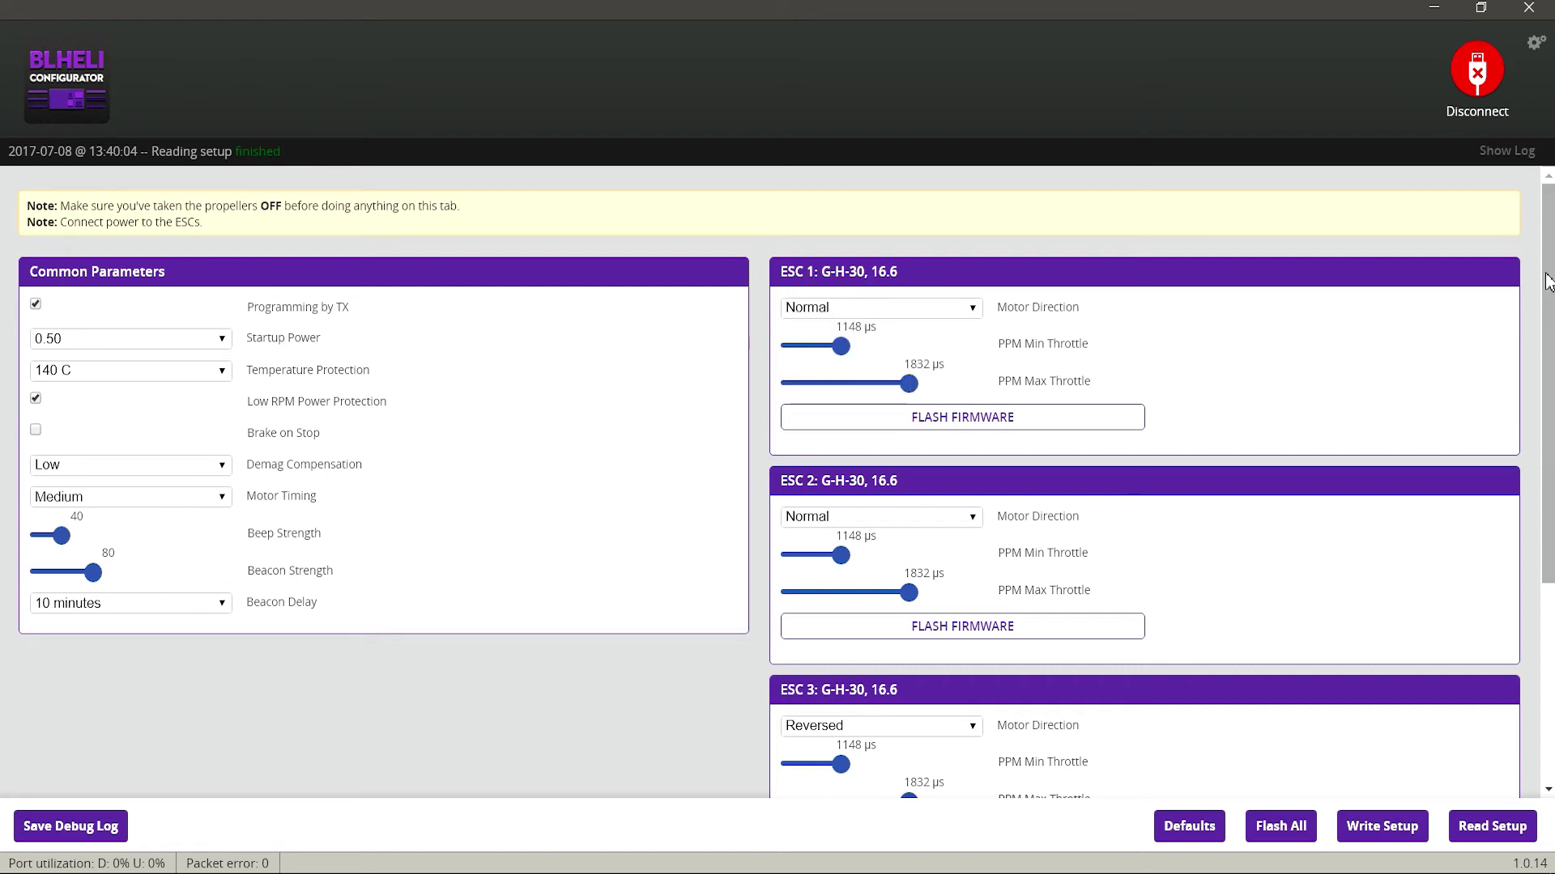
left_click_drag(1549, 319, 1551, 409)
scroll(1058, 337, "down", 1)
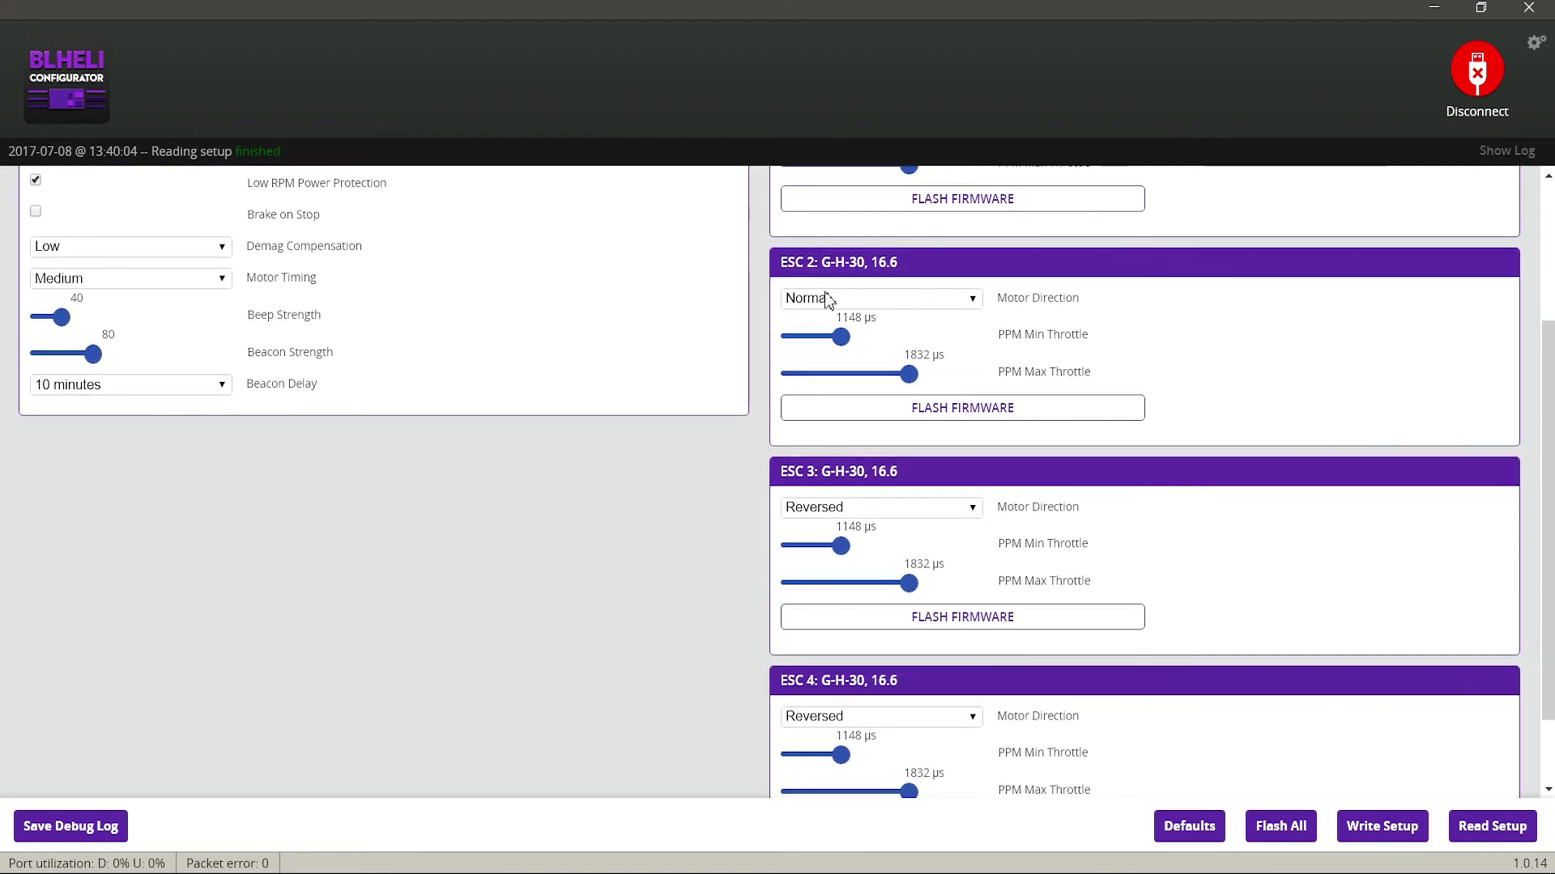
left_click_drag(1548, 328, 1549, 393)
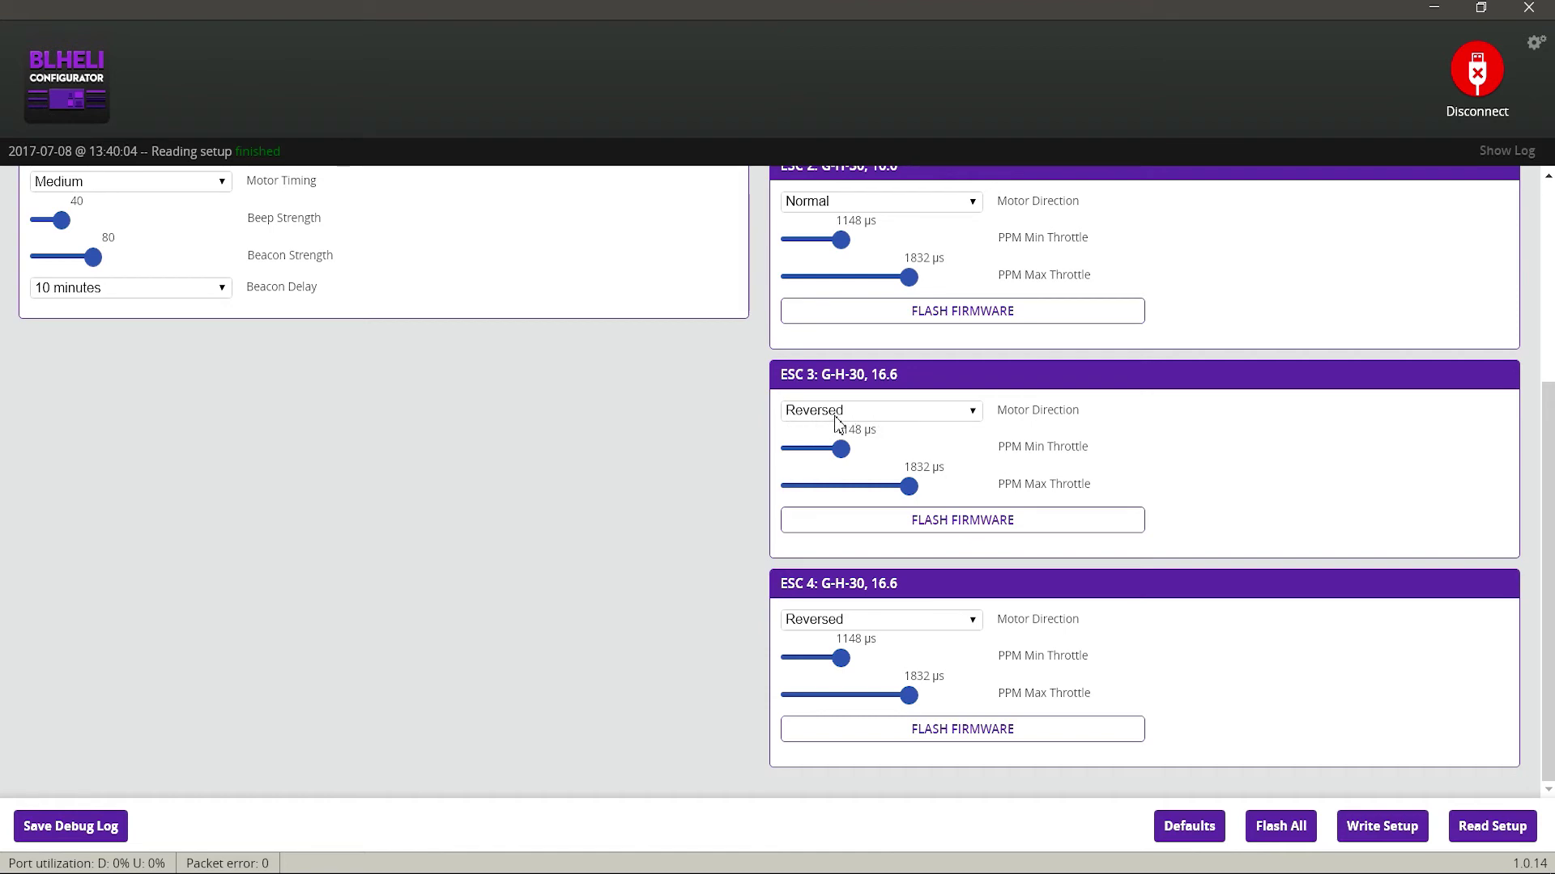
scroll(872, 357, "up", 3)
scroll(874, 348, "down", 3)
left_click(937, 415)
left_click(936, 416)
scroll(1267, 555, "up", 5)
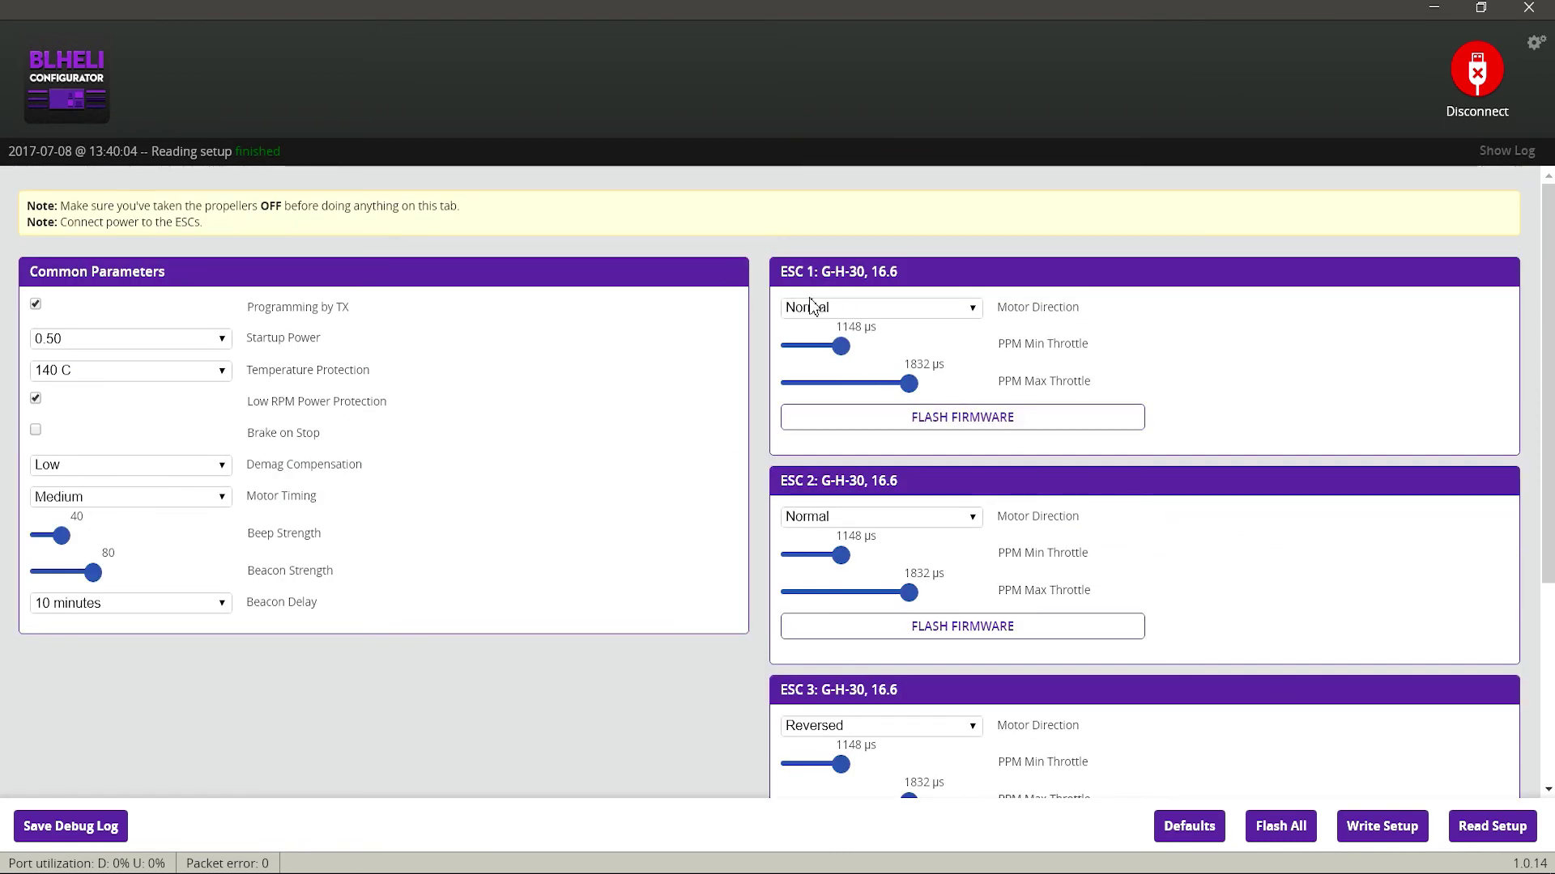
Examine the firmware versions offered for flashing all G-H-30 ESCs, and cancel without flashing
left_click(1286, 826)
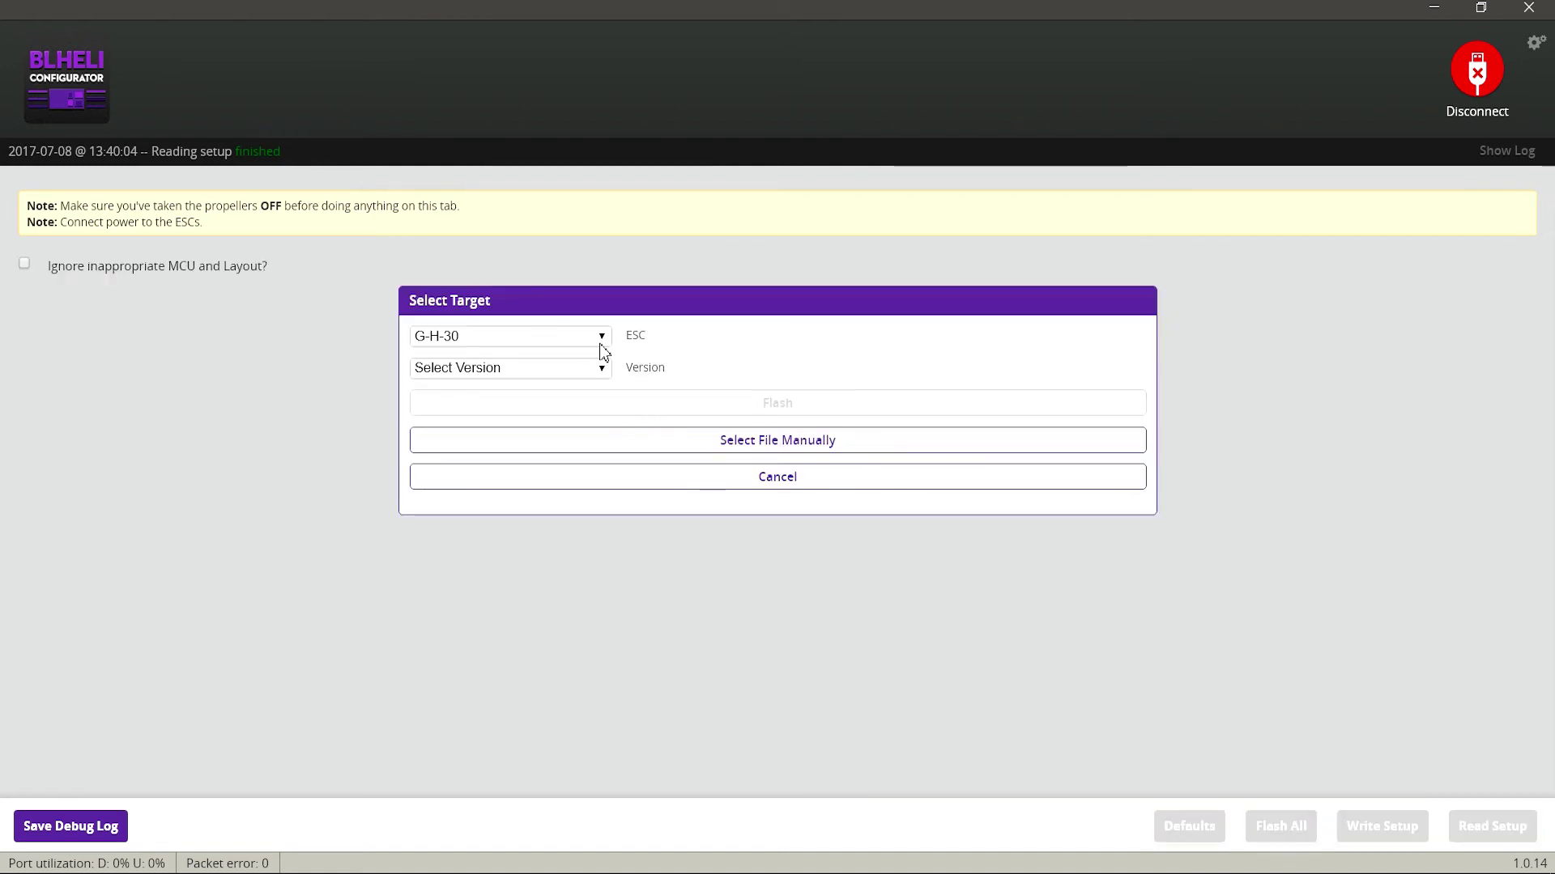
left_click(556, 369)
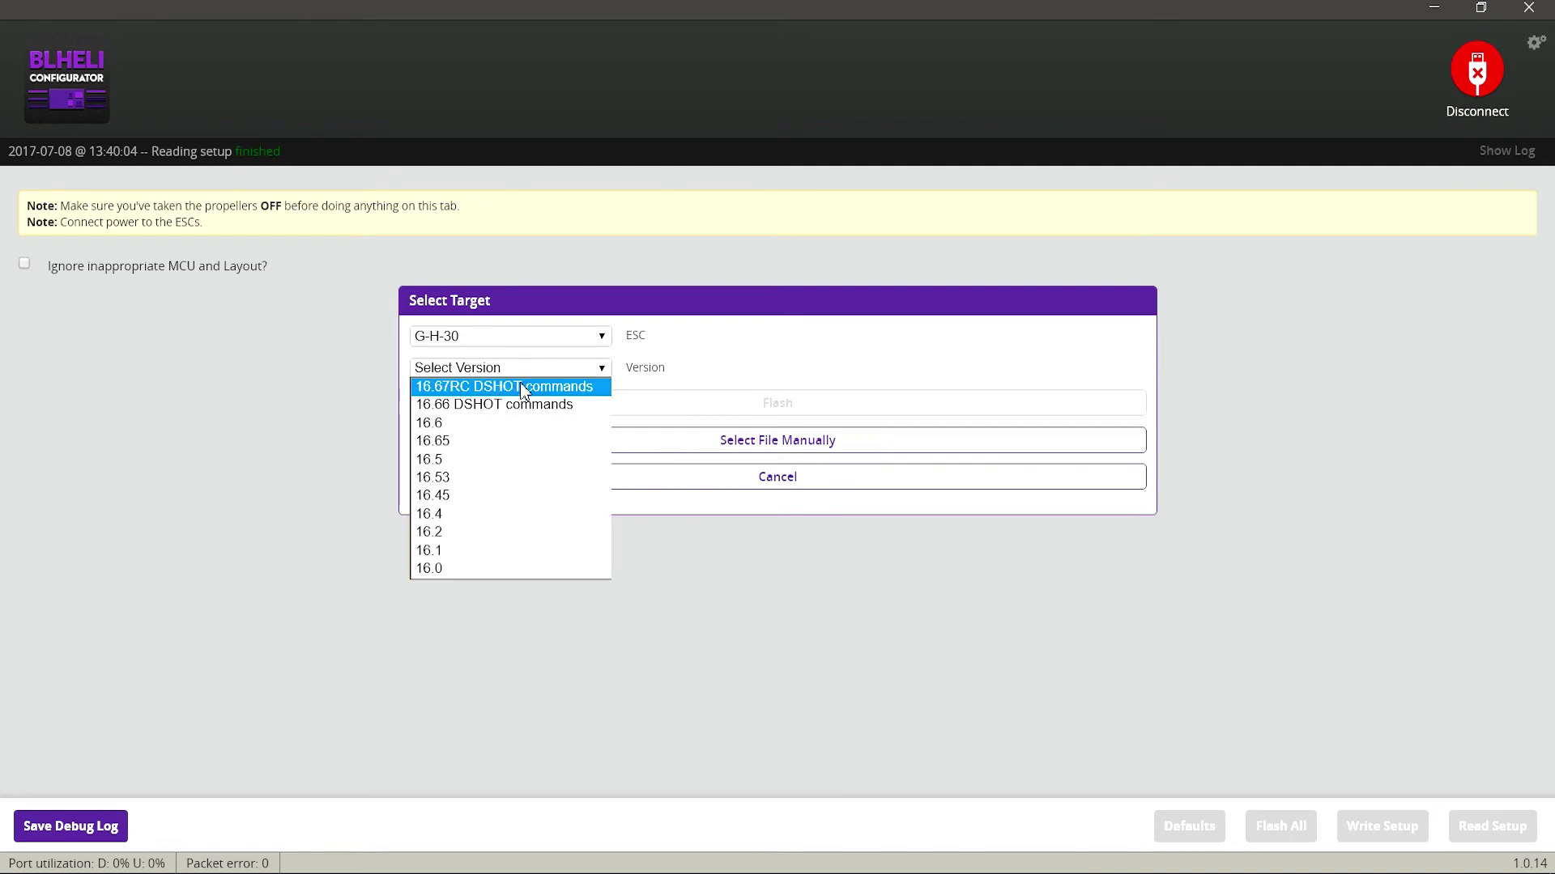
left_click(538, 368)
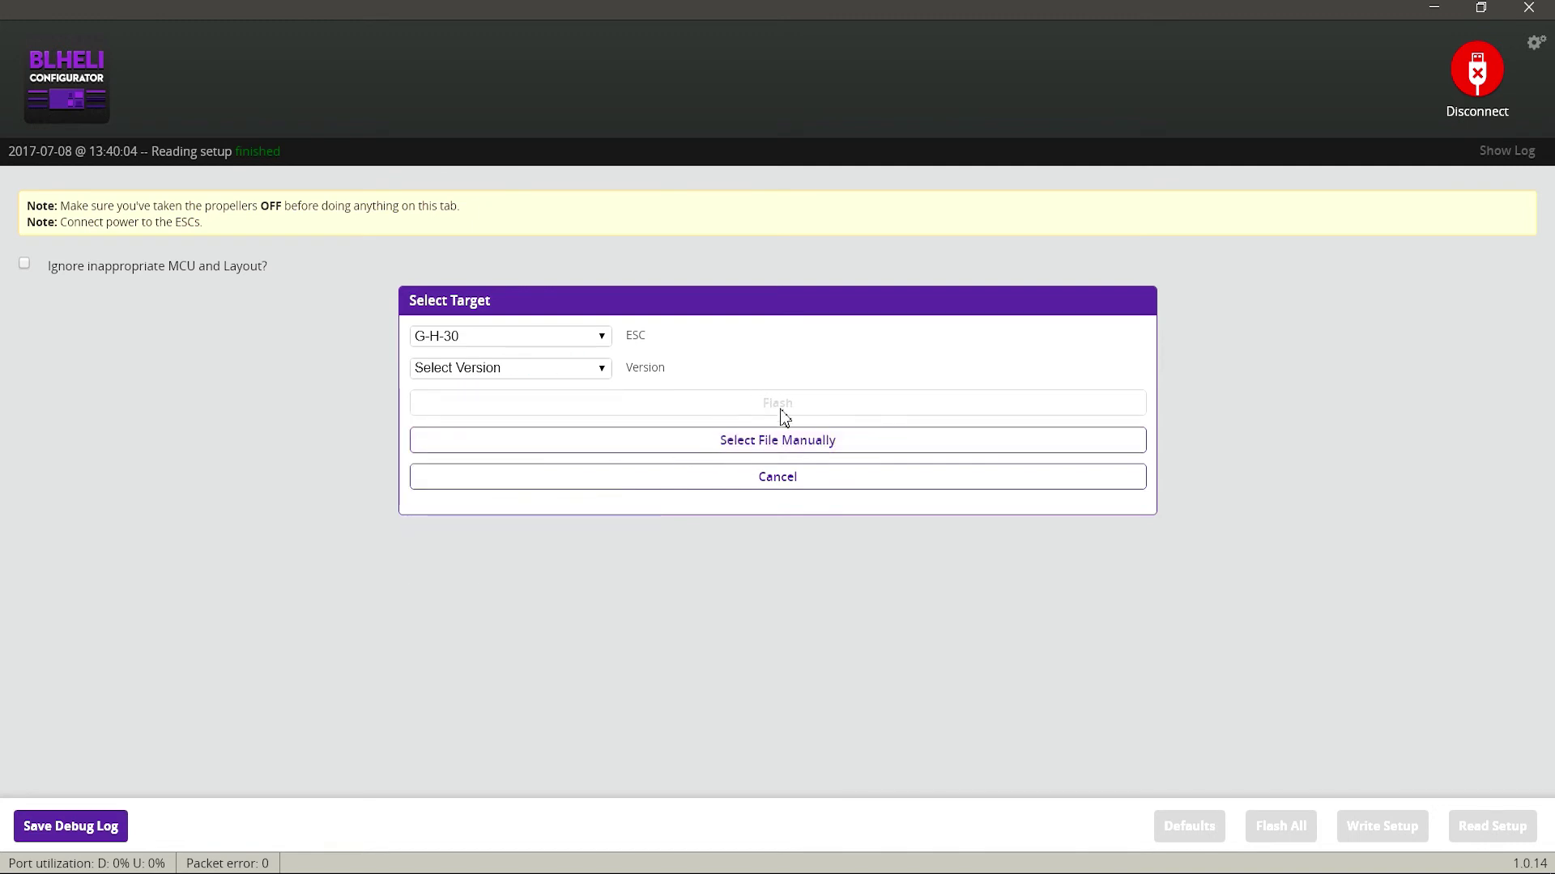
left_click(780, 485)
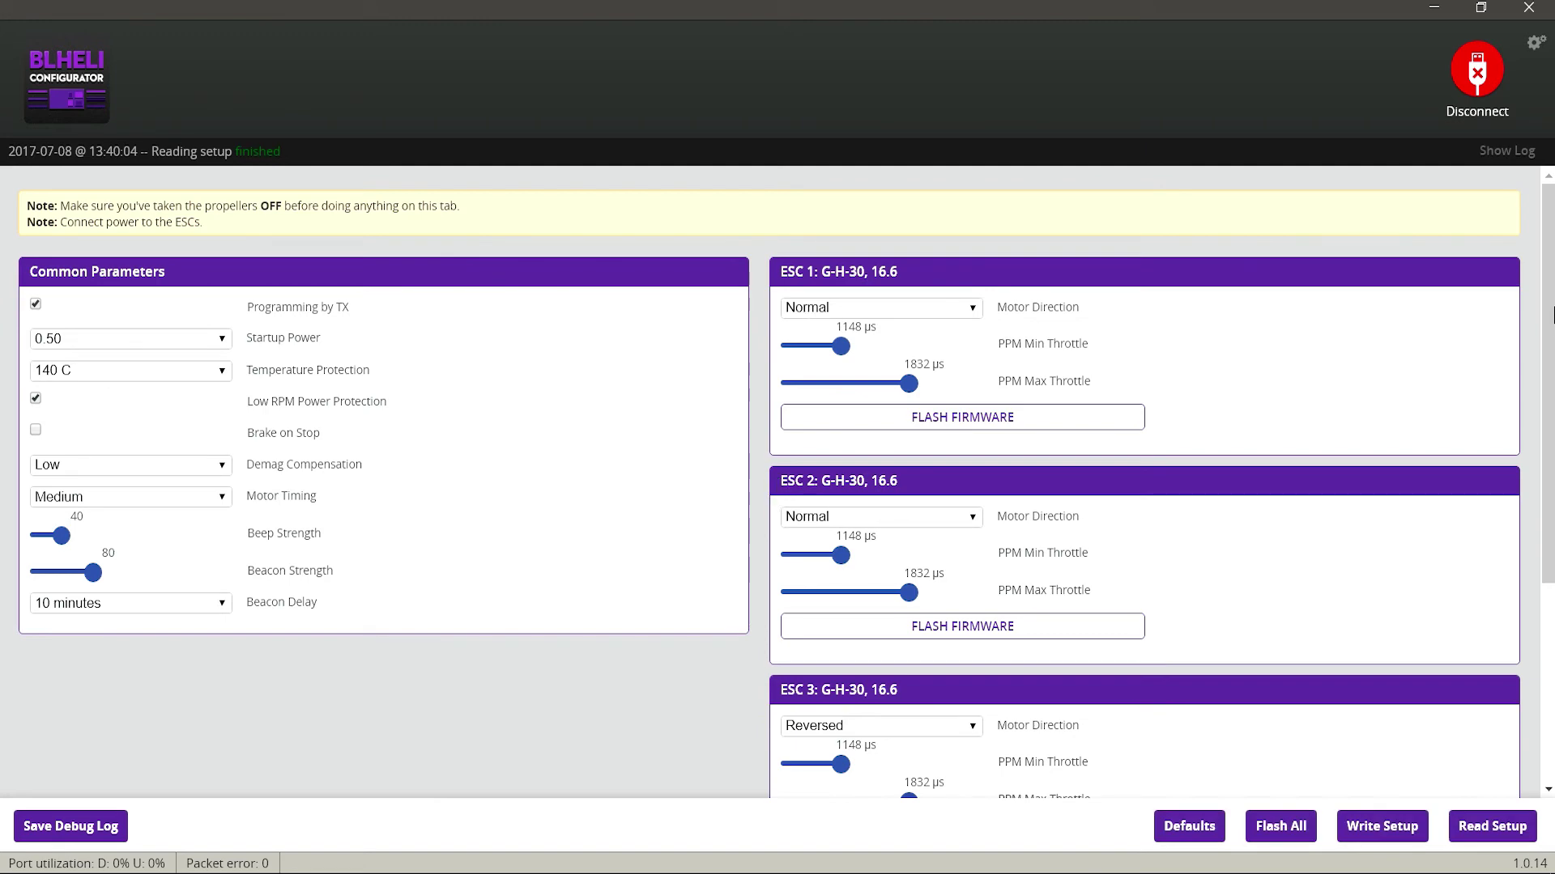
Disconnect from BLHeli Configurator, close it and switch back to Betaflight Configurator
left_click_drag(1551, 300, 1546, 243)
left_click(1472, 77)
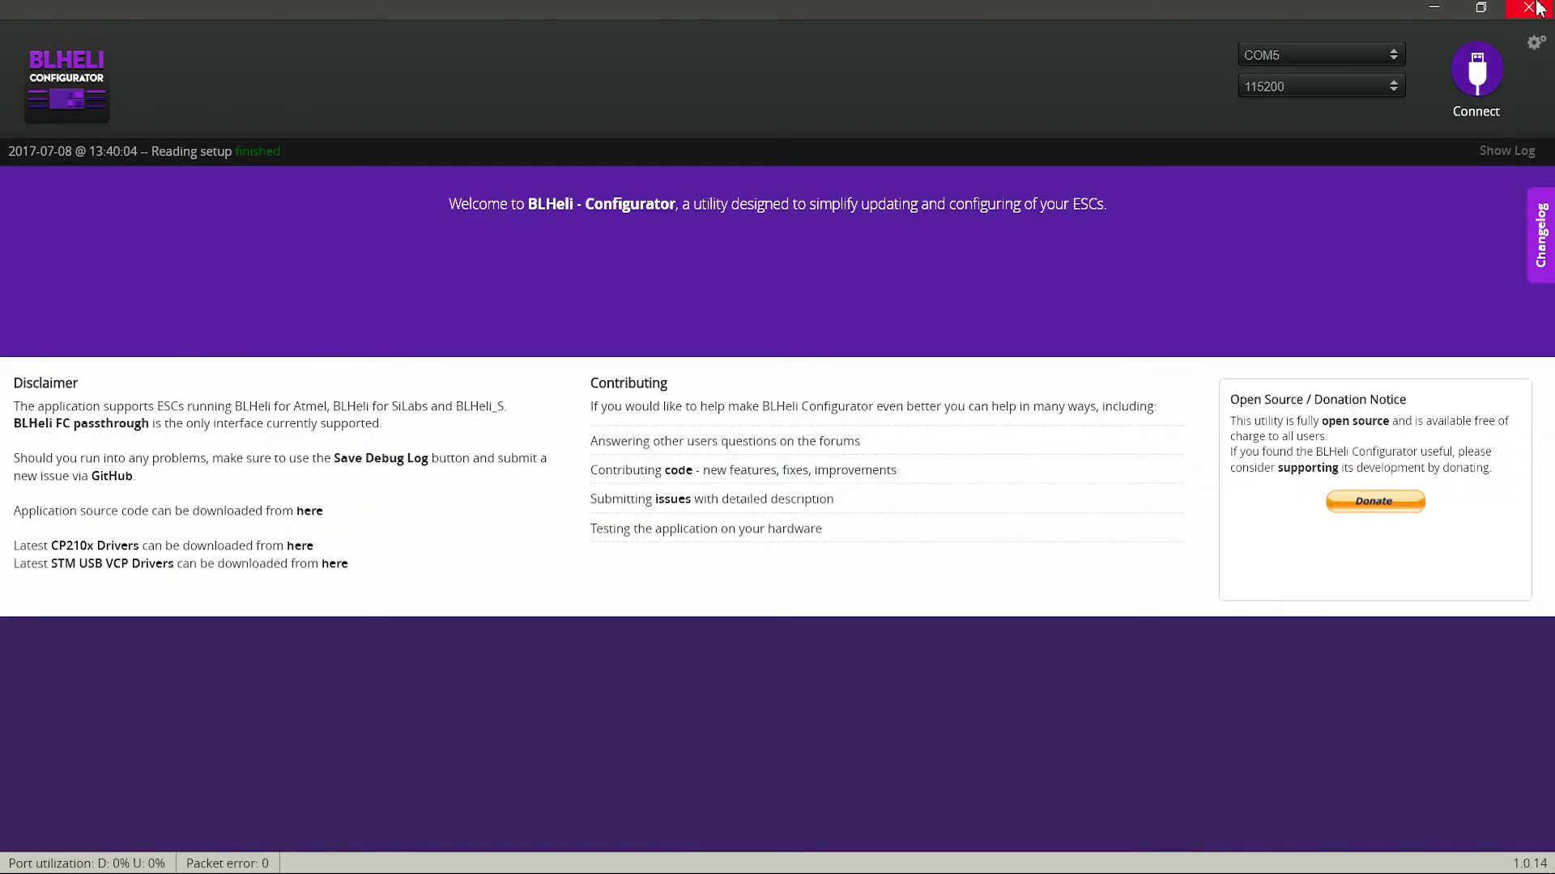
left_click(384, 267)
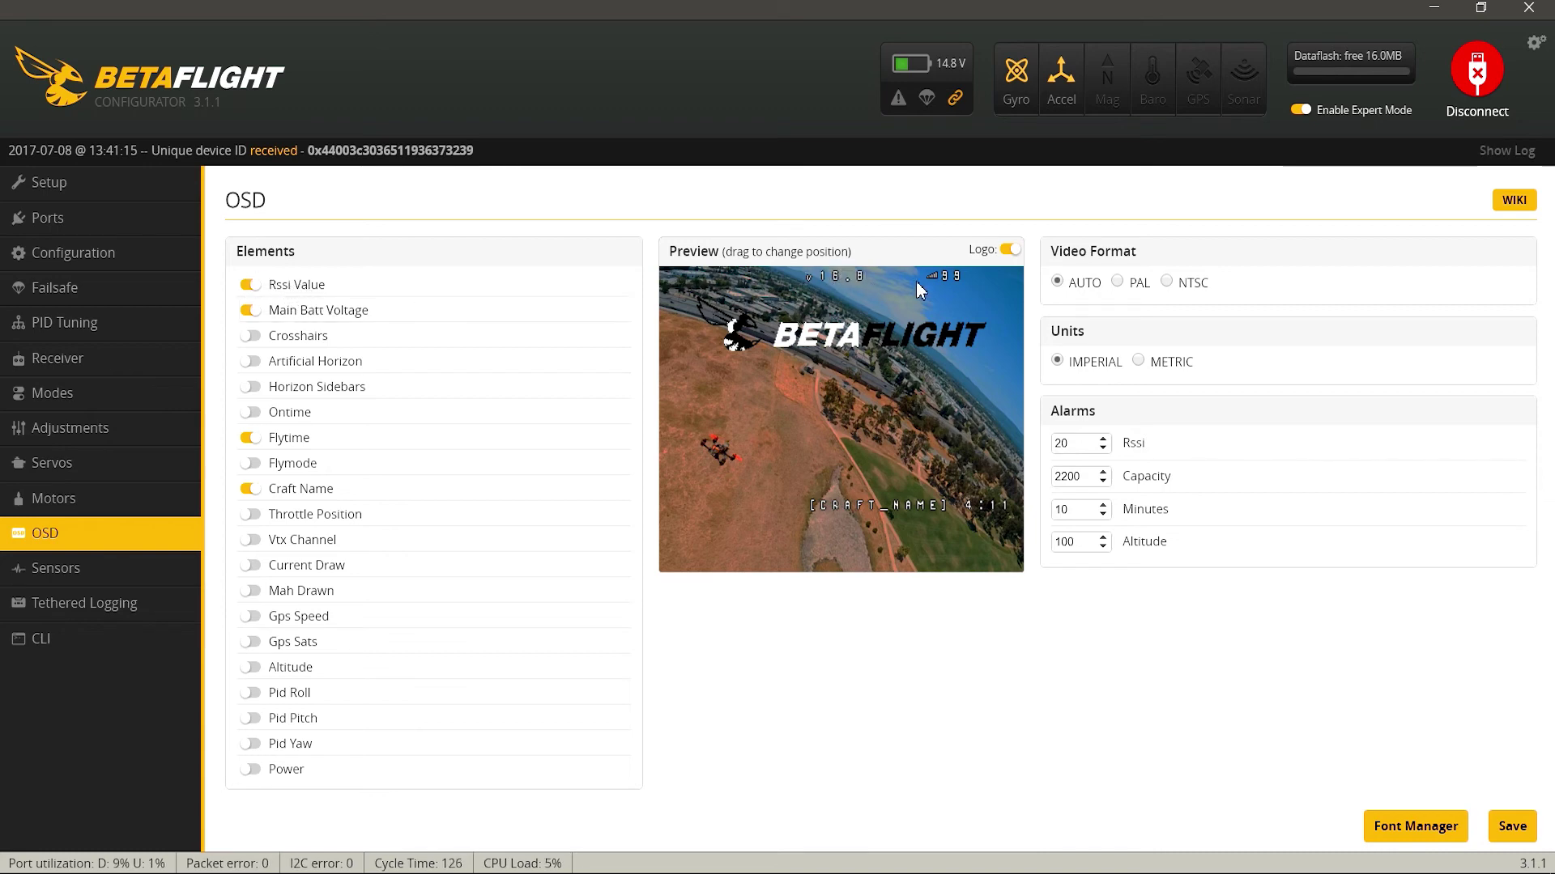
Arrange the OSD preview with battery voltage and RSSI at lower left, craft name at top centre and fly time at lower right
left_click_drag(842, 277, 672, 525)
left_click_drag(931, 277, 659, 497)
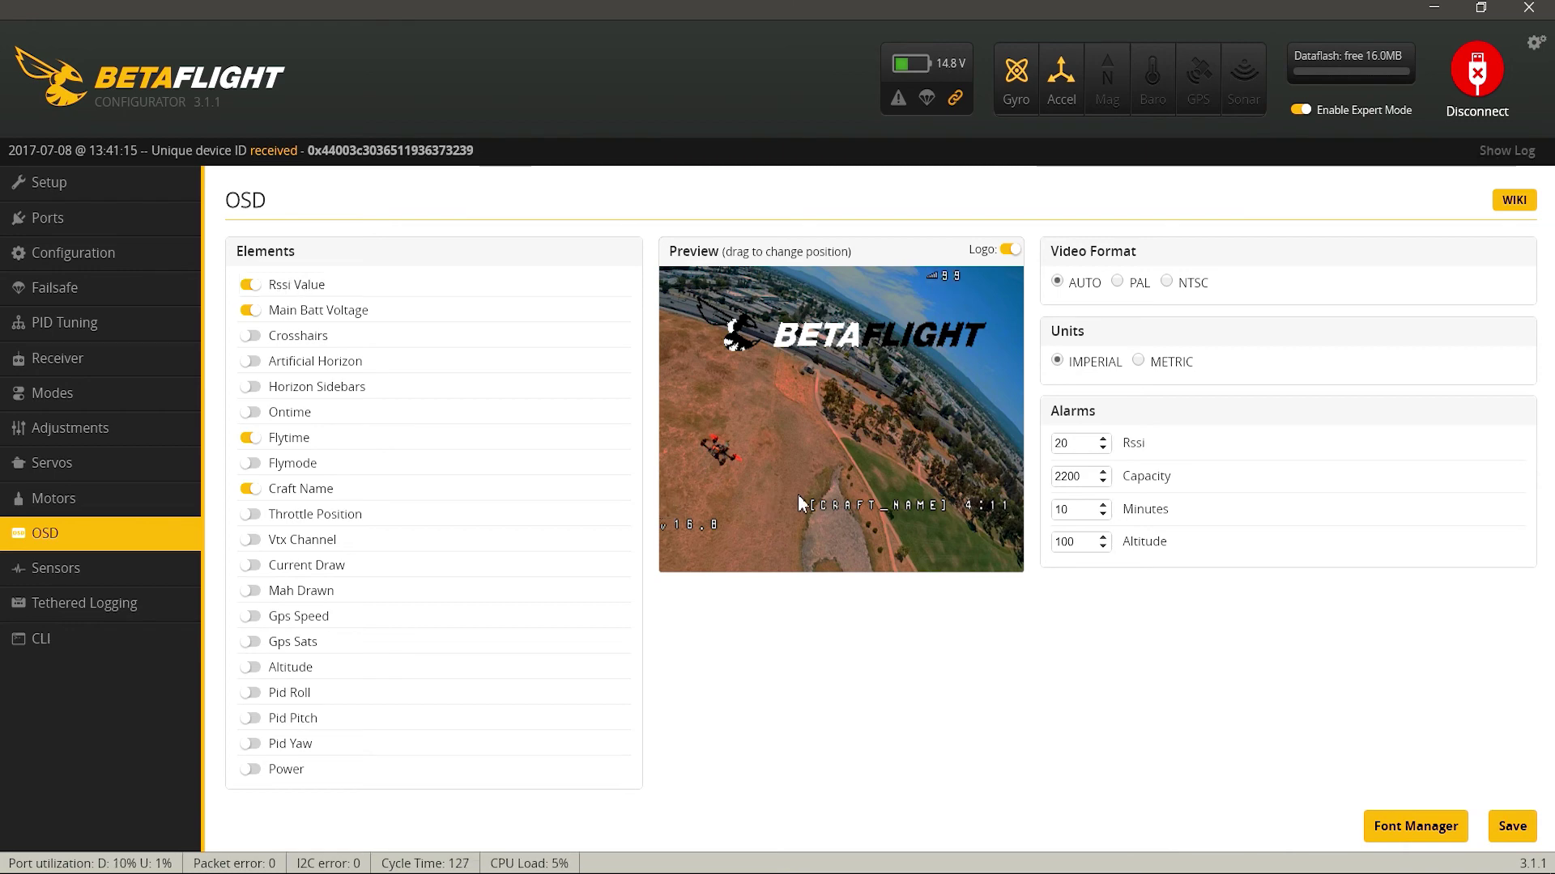
left_click_drag(898, 509, 769, 279)
left_click_drag(958, 518, 969, 532)
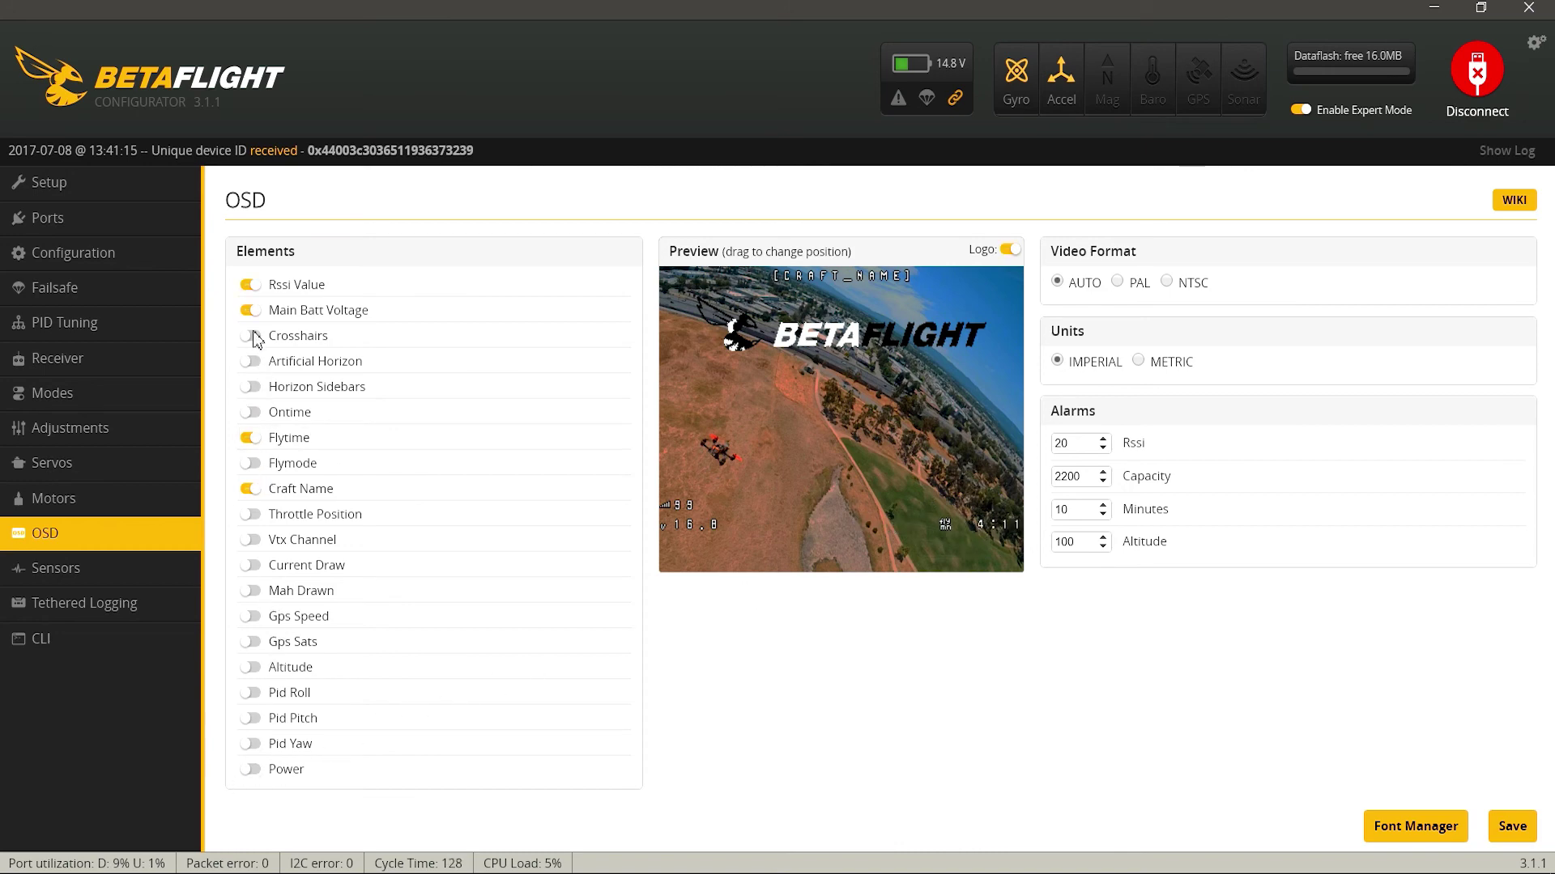
Try showing the Pid Roll element near the centre of the OSD preview
left_click(253, 694)
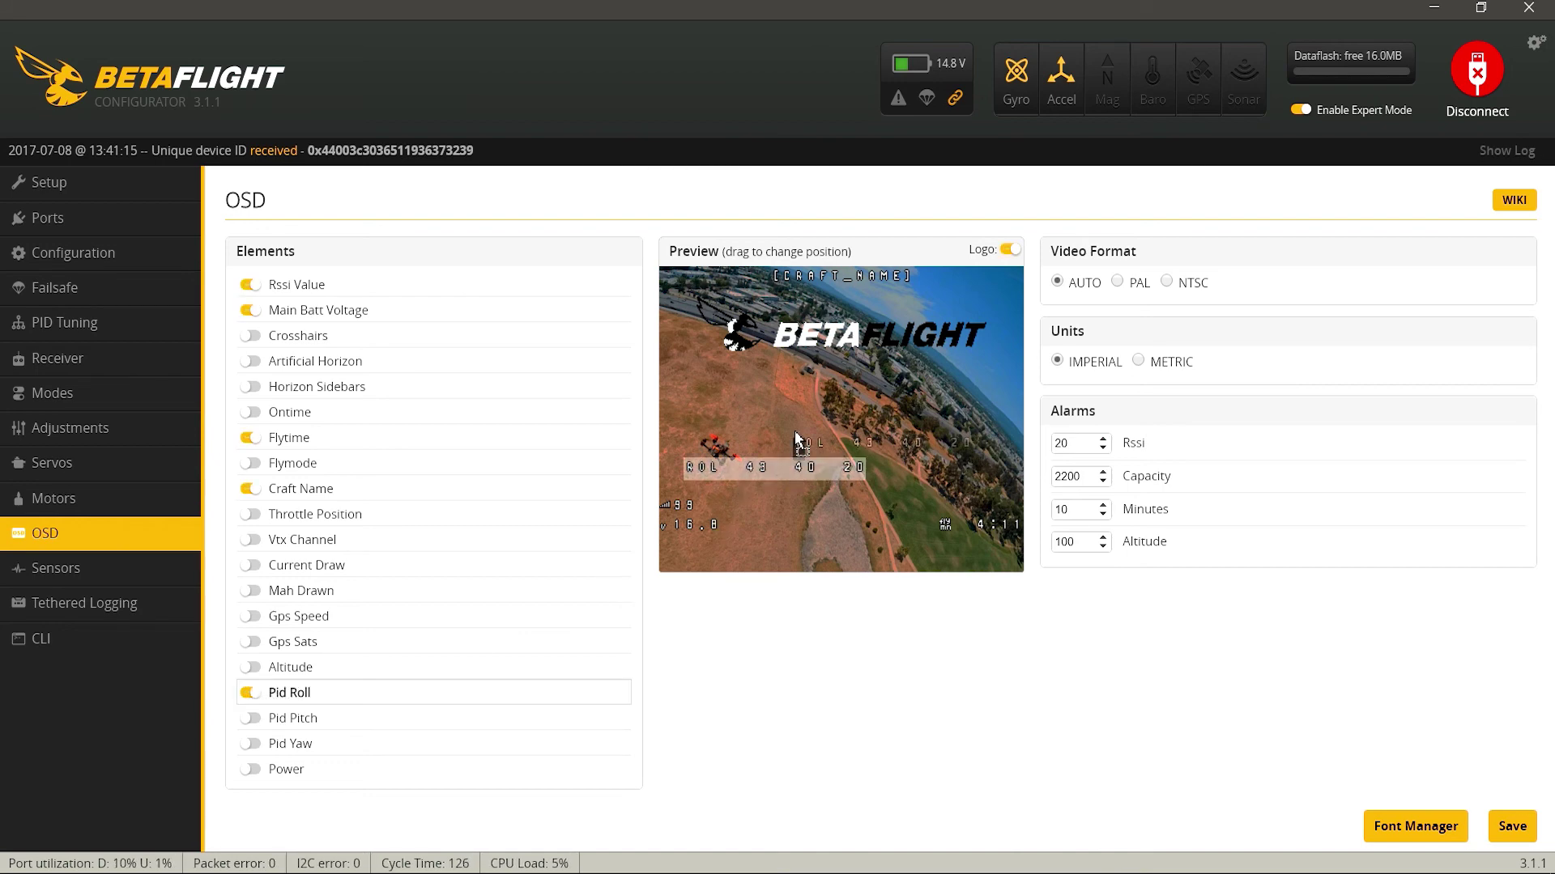
left_click_drag(694, 470, 791, 413)
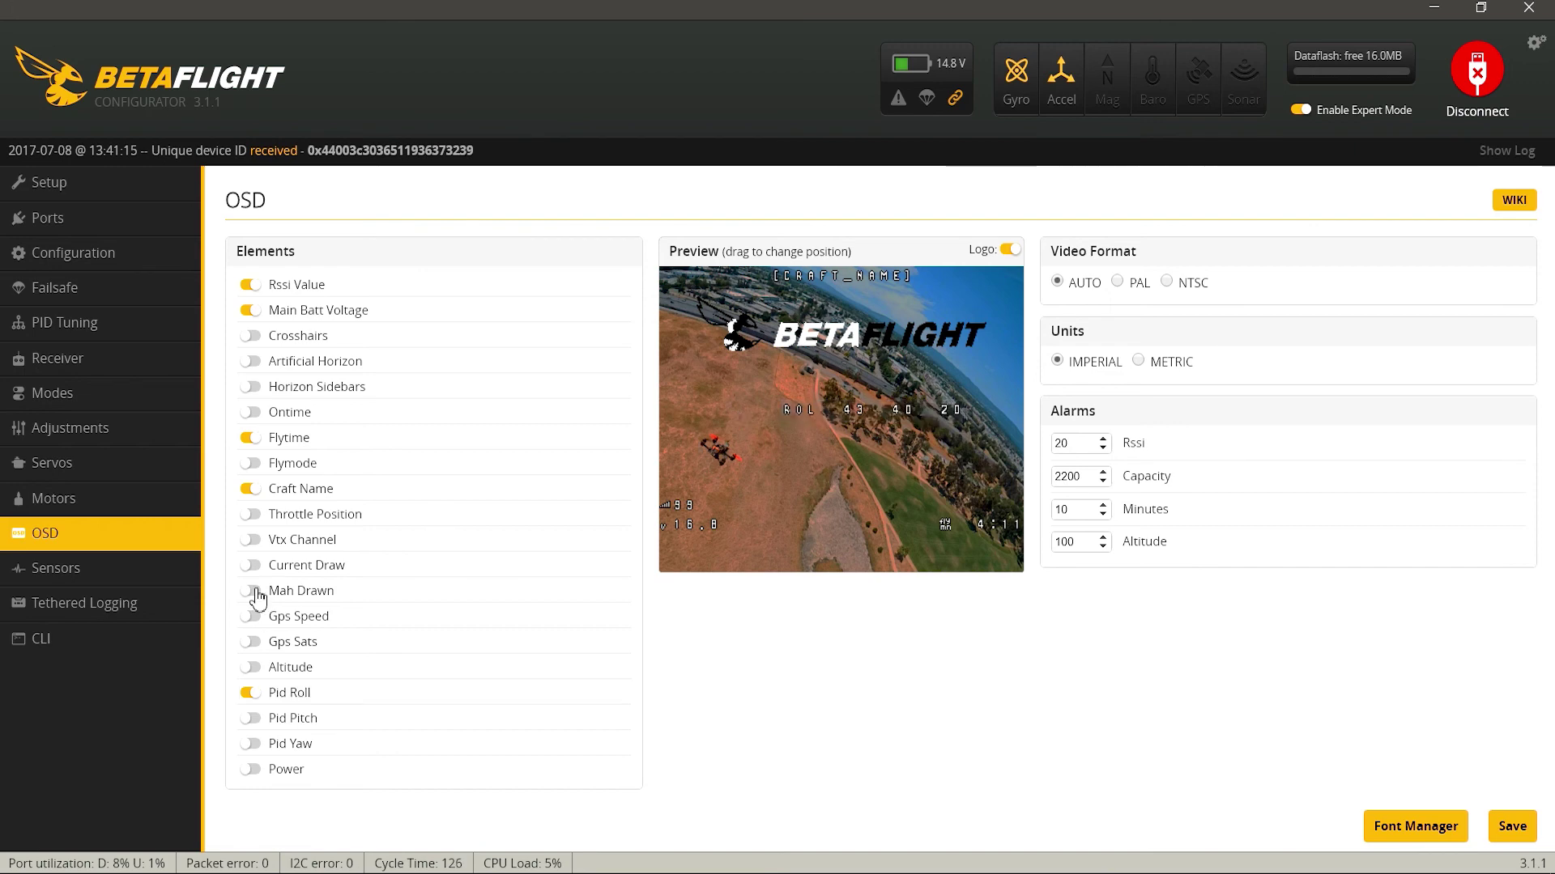
left_click(252, 695)
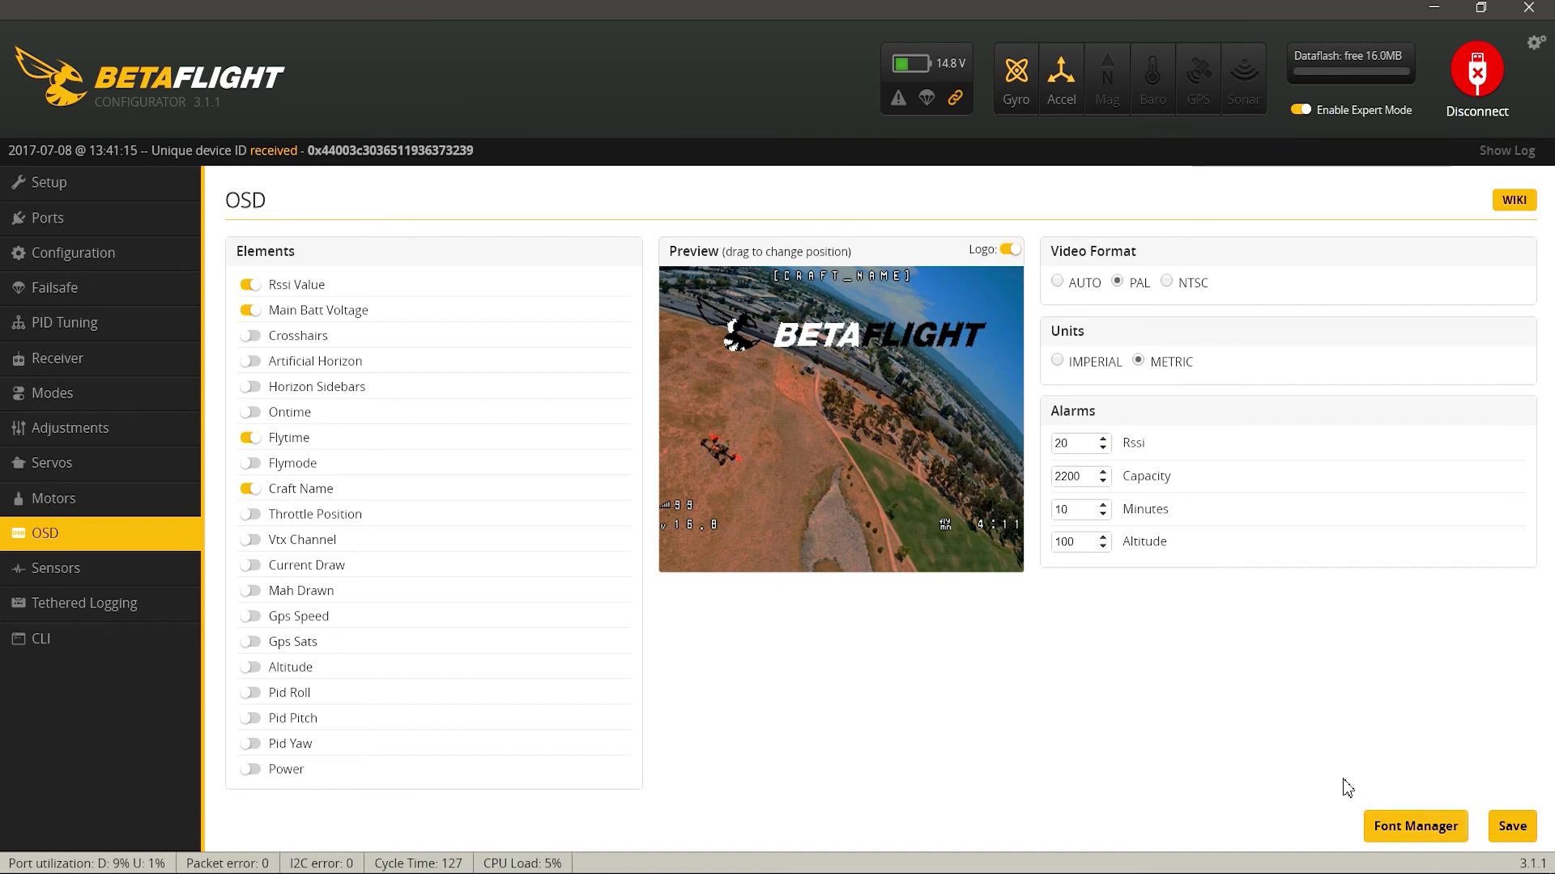
Open the OSD Font Manager and select the Bold font preset
left_click(1412, 825)
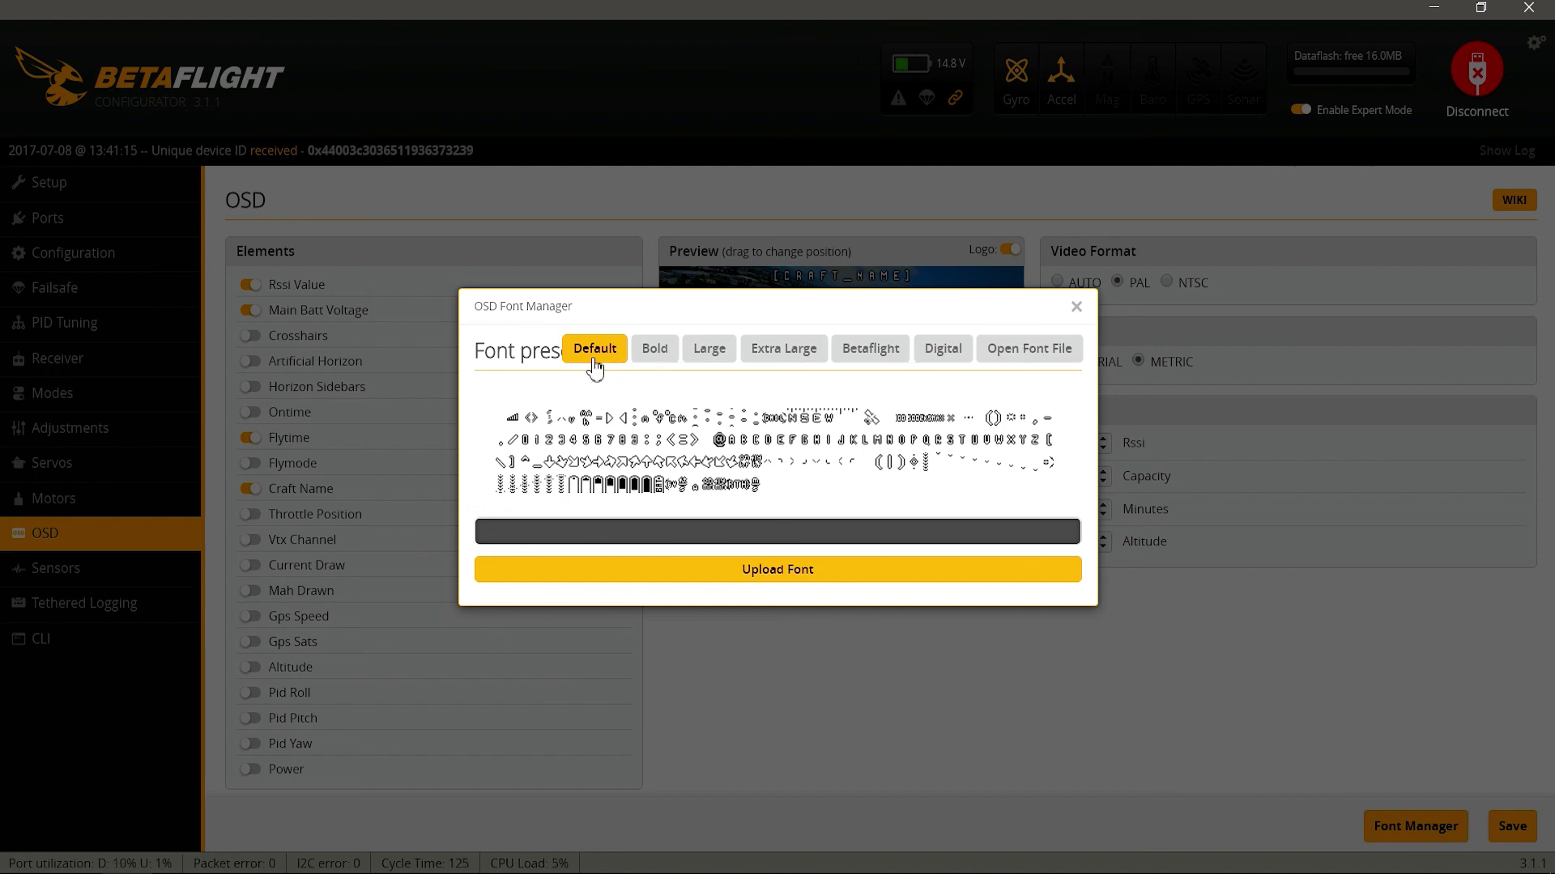
left_click(649, 352)
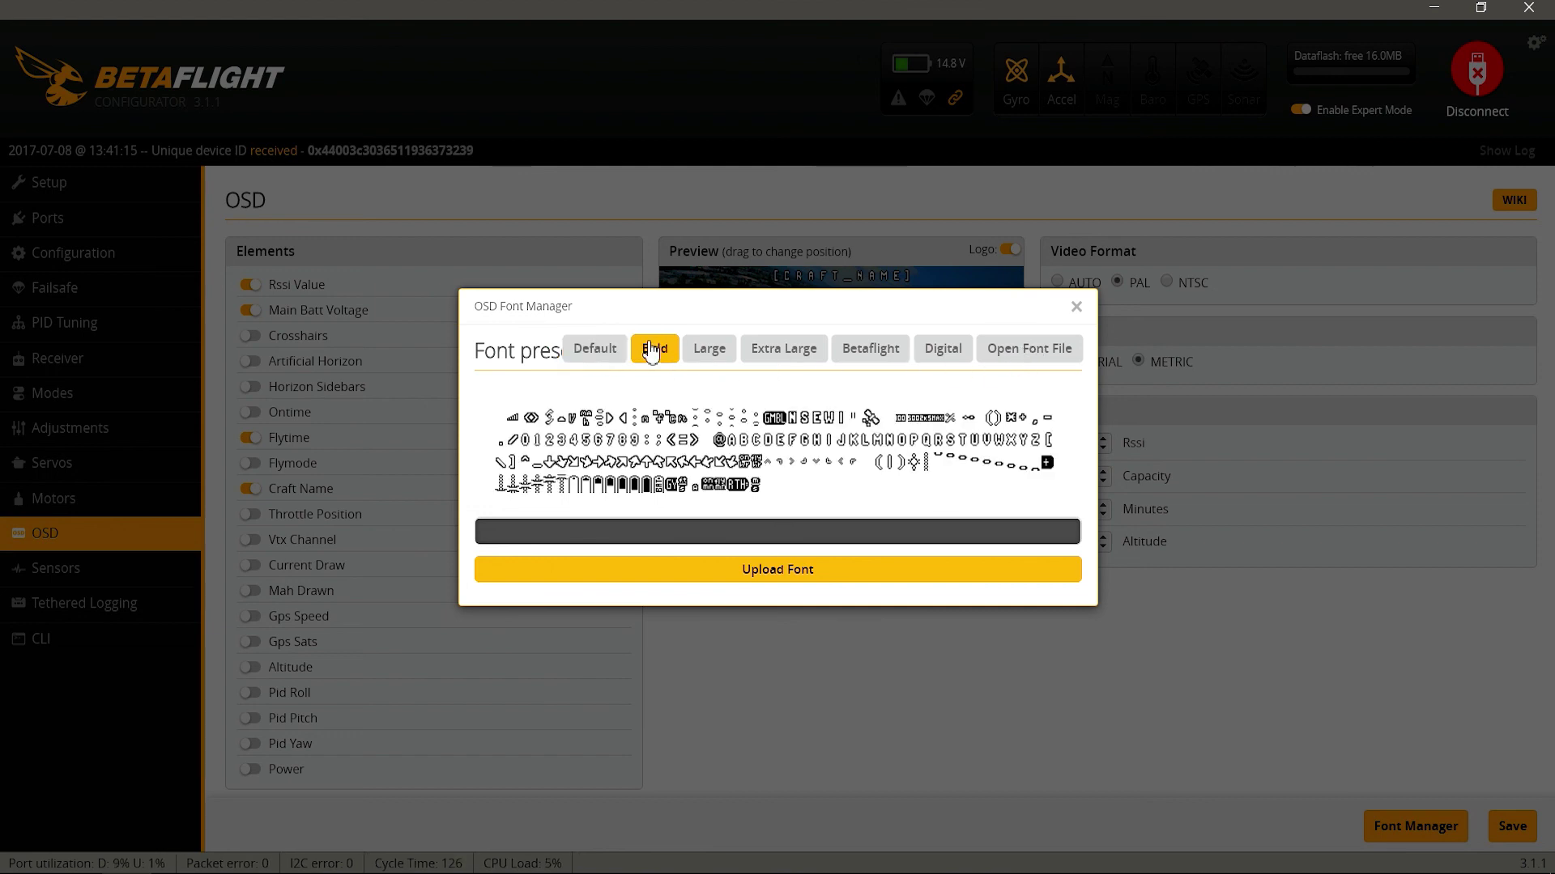